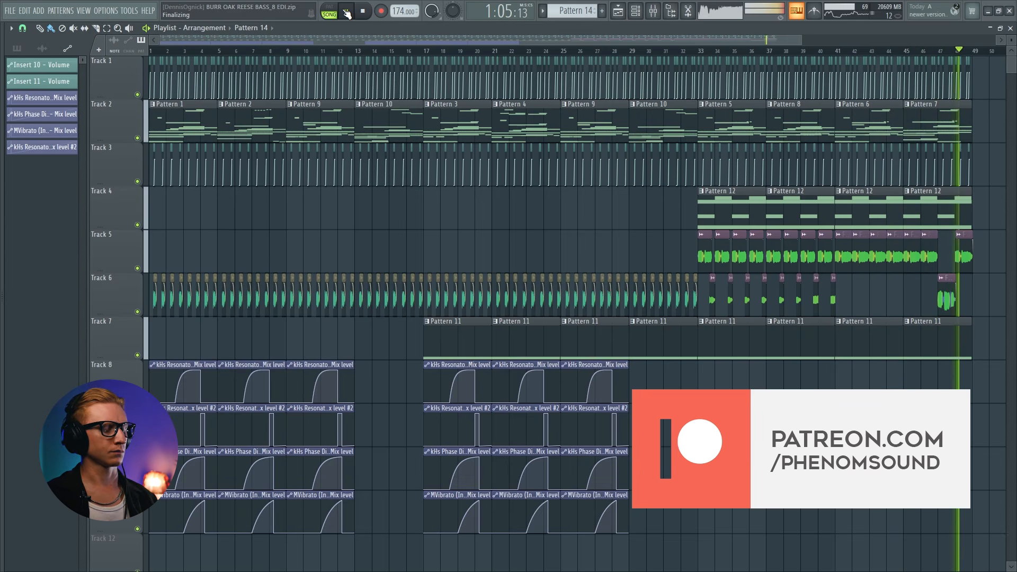
key(space)
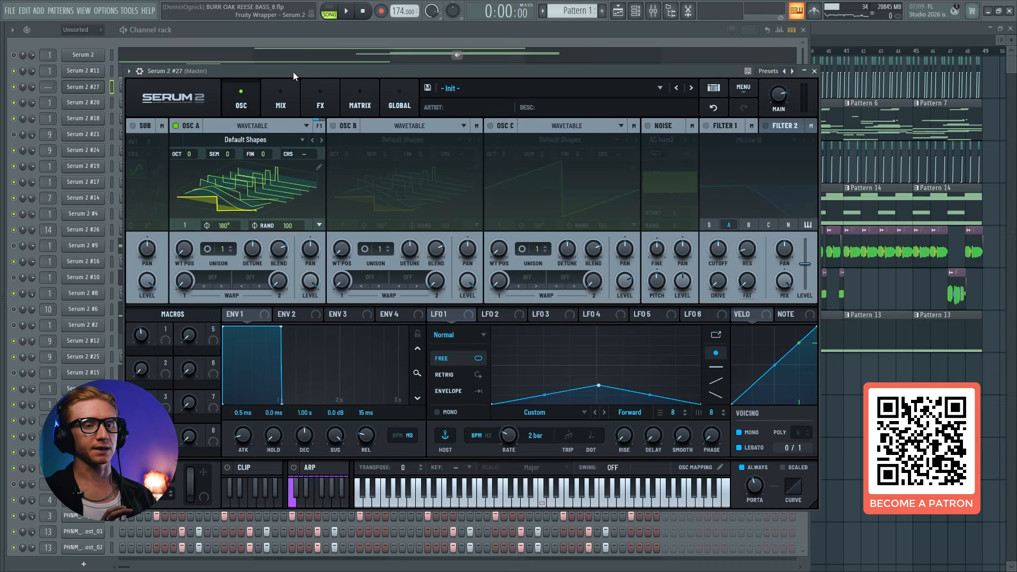
drag(294, 71, 294, 69)
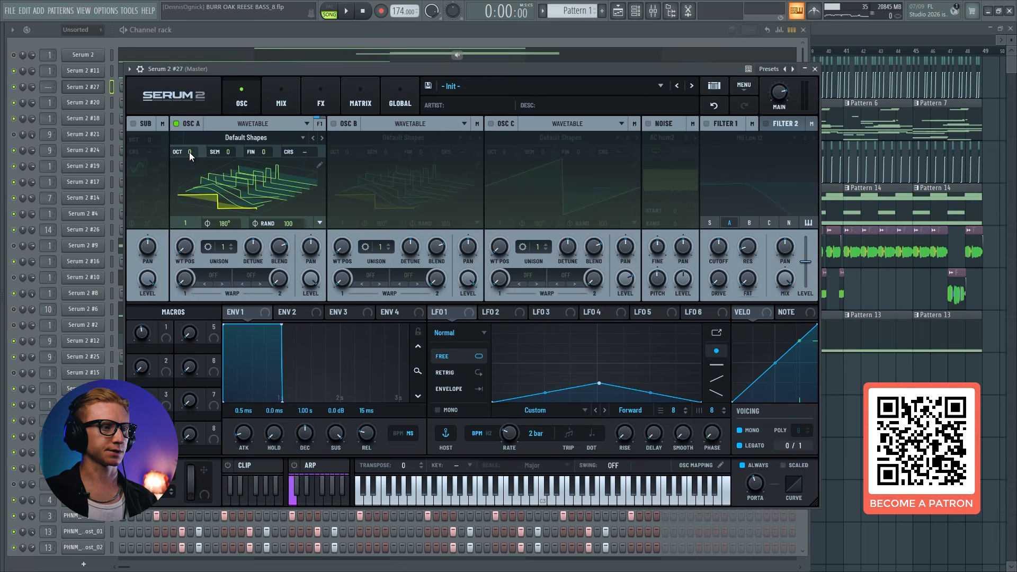
Load the Digital wavetable Hypa into oscillator A
click(216, 142)
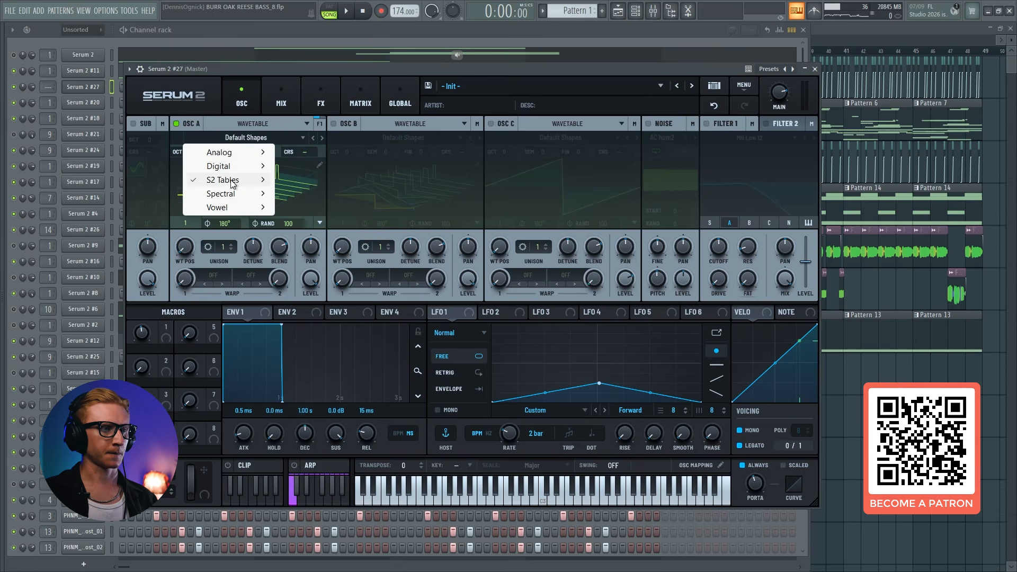
mouse_move(249, 168)
click(399, 166)
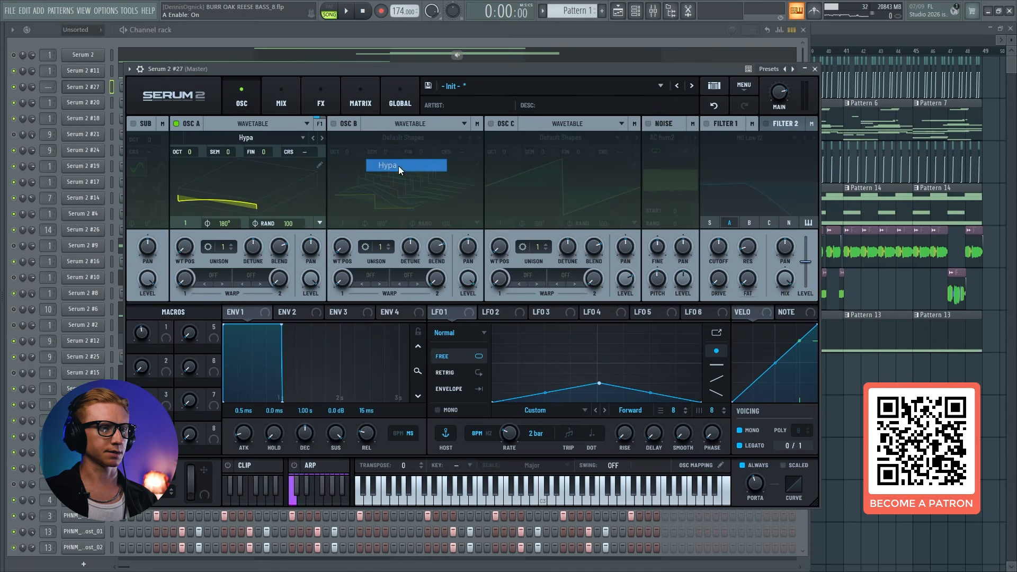
Enable oscillators B and C and load the Hypa wavetable into both
click(337, 124)
click(491, 124)
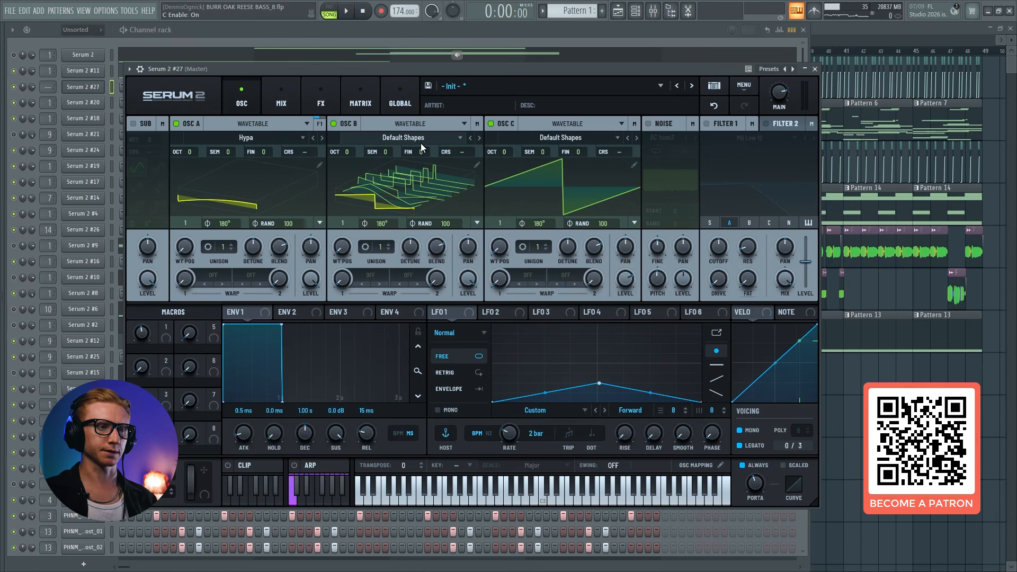
click(421, 139)
mouse_move(419, 164)
click(562, 165)
click(536, 138)
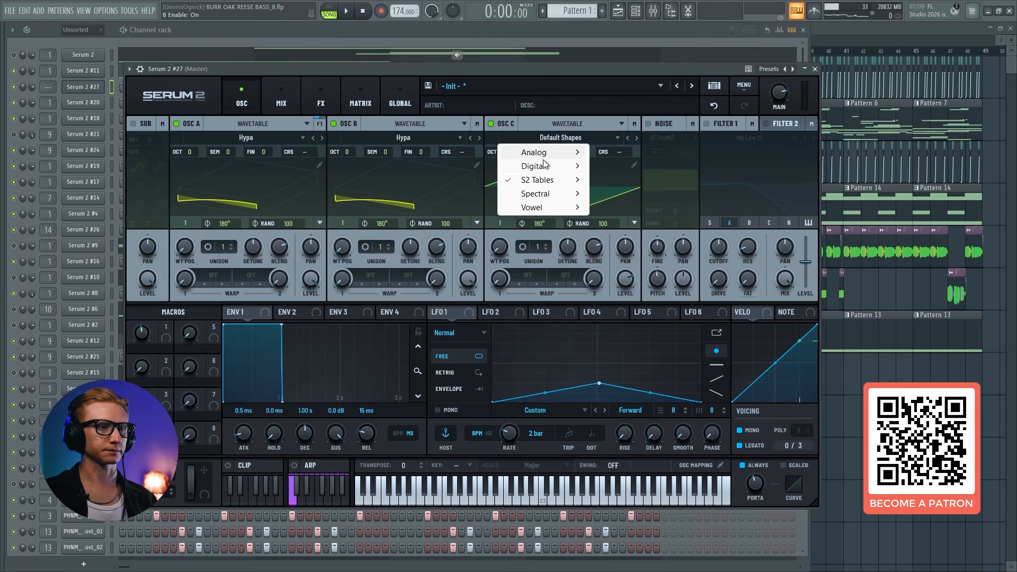
mouse_move(538, 164)
click(720, 165)
Switch off oscillators B and C and set oscillator A's octave to -2
click(503, 126)
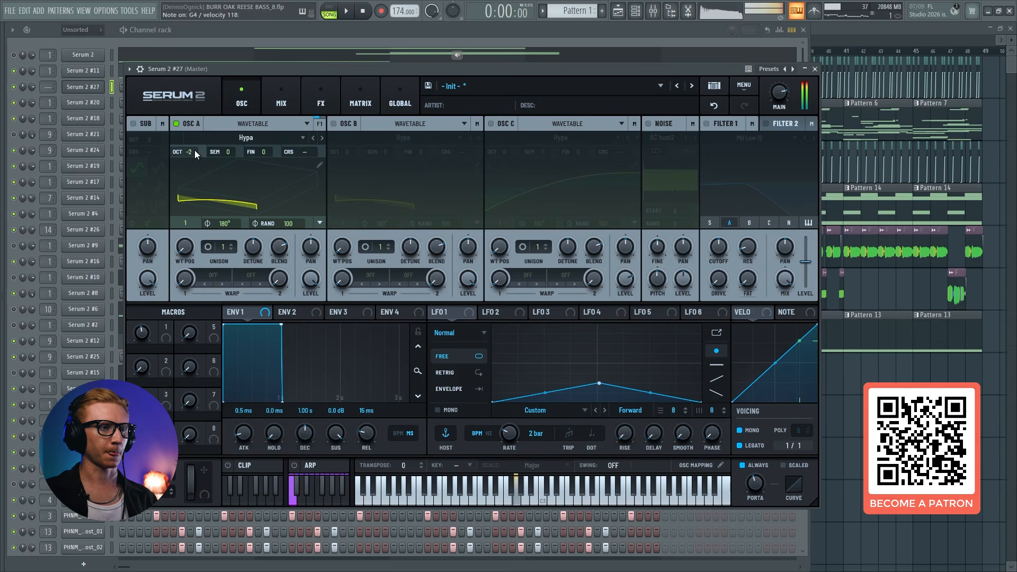
click(334, 124)
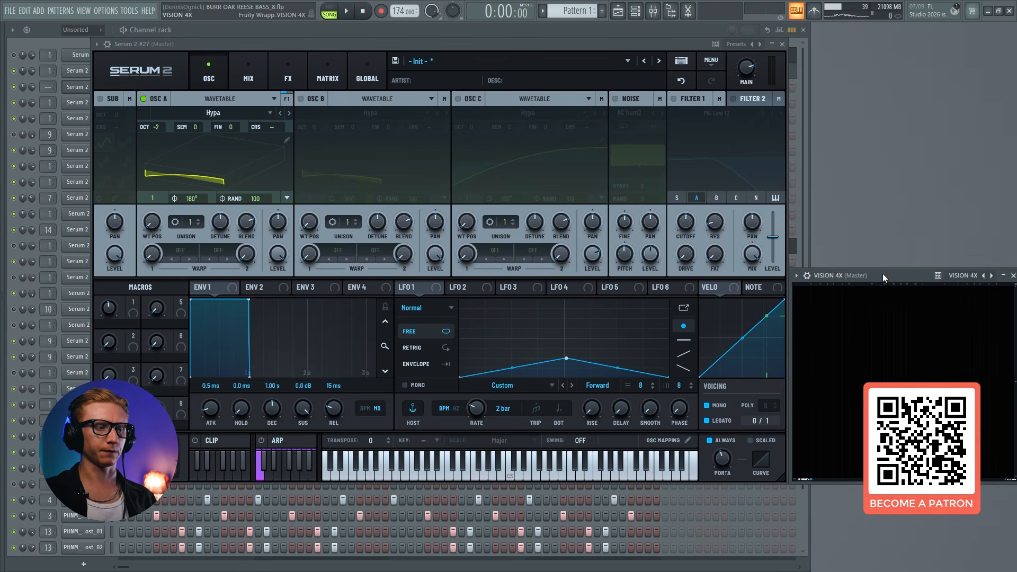
Switch oscillator B back on, toggling it off and on to compare the sound
click(317, 100)
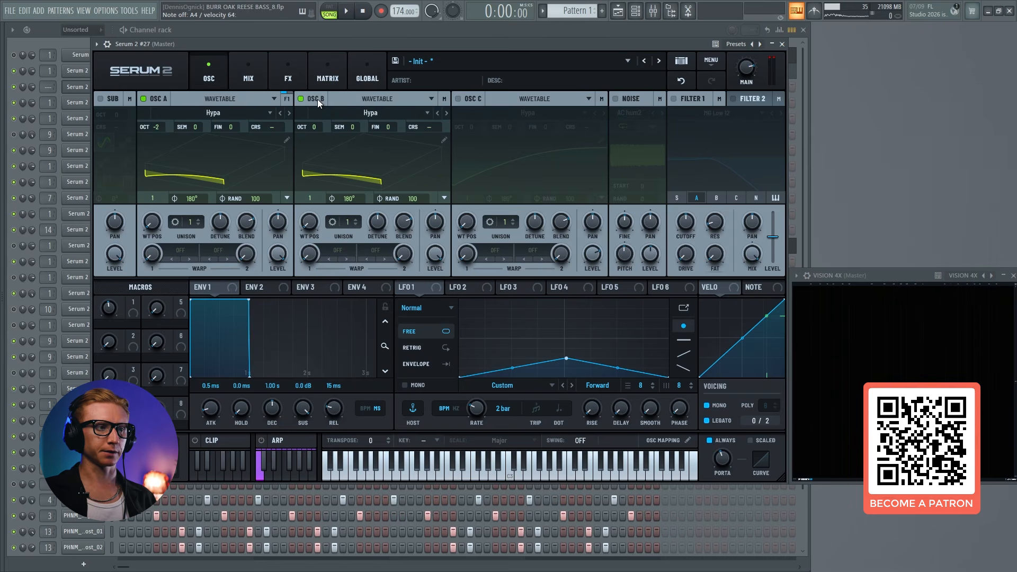
click(317, 100)
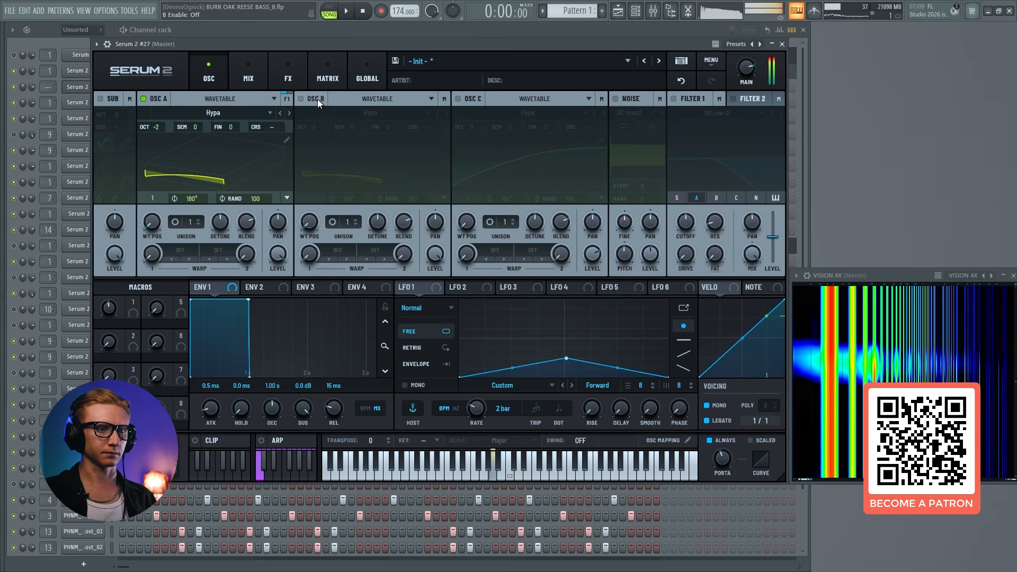
click(317, 100)
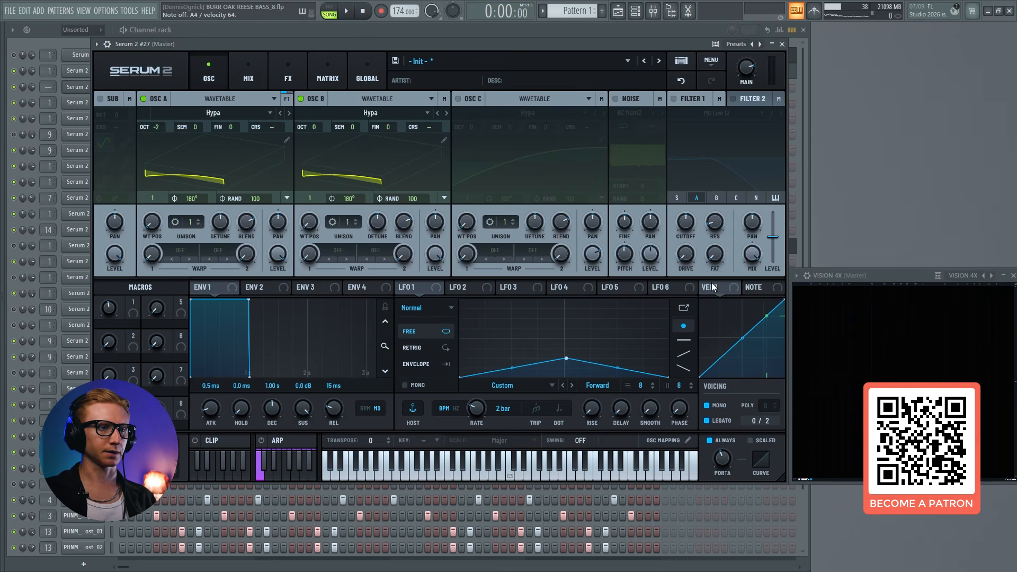
Enable oscillator C at octave -1 and +7 semitones, and toggle it to compare the sound
click(459, 99)
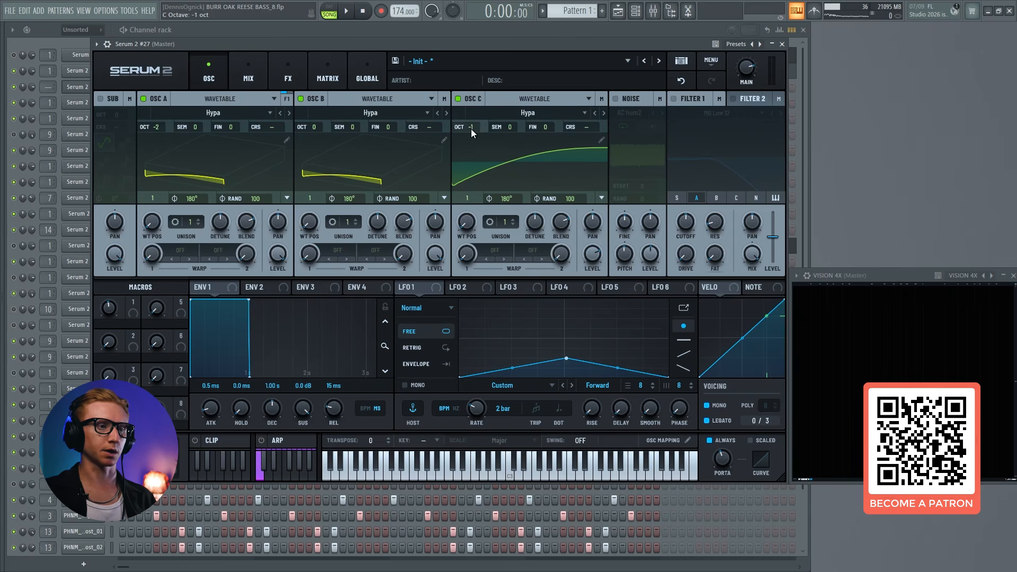
drag(496, 127, 517, 113)
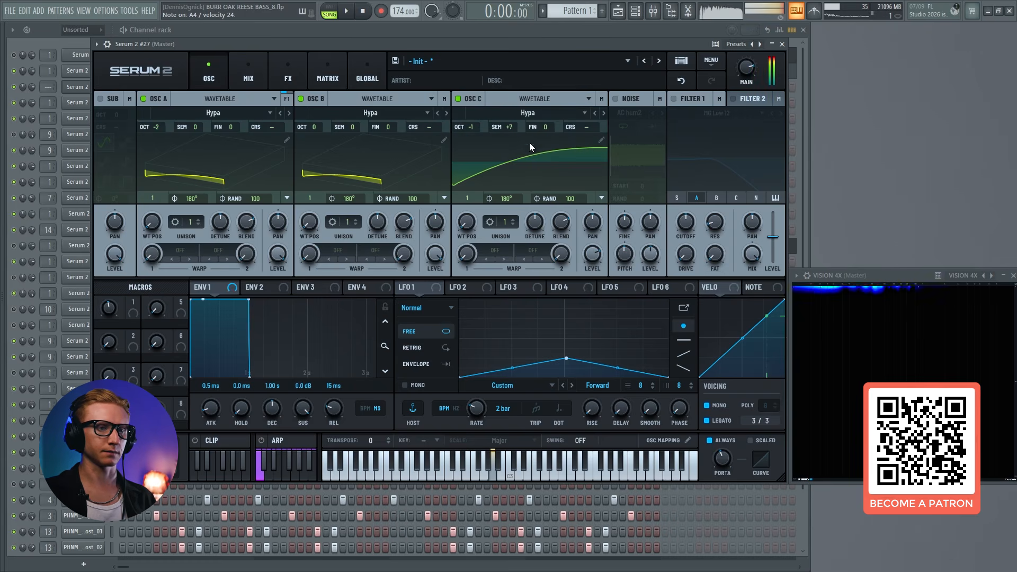
click(466, 98)
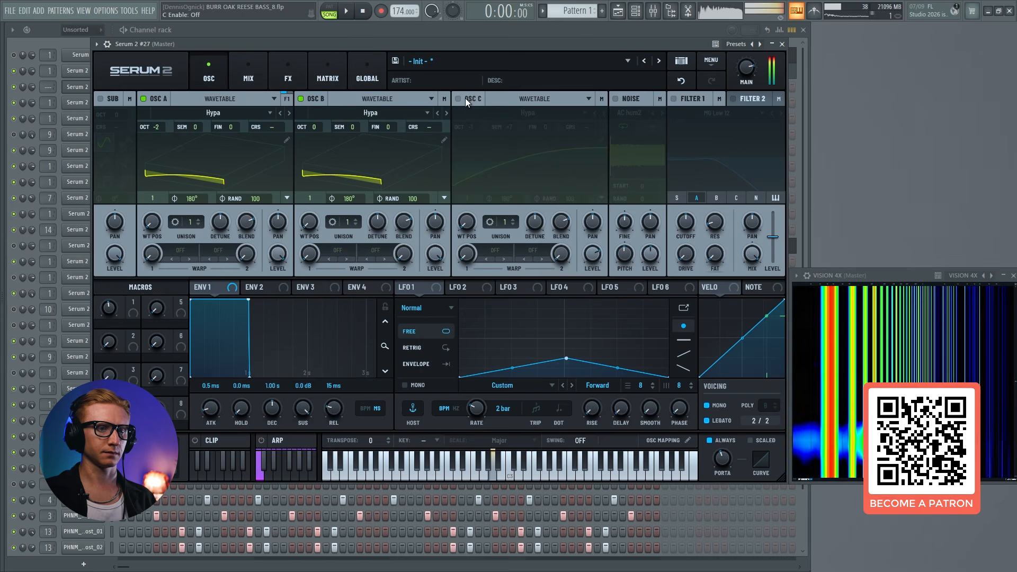
click(465, 98)
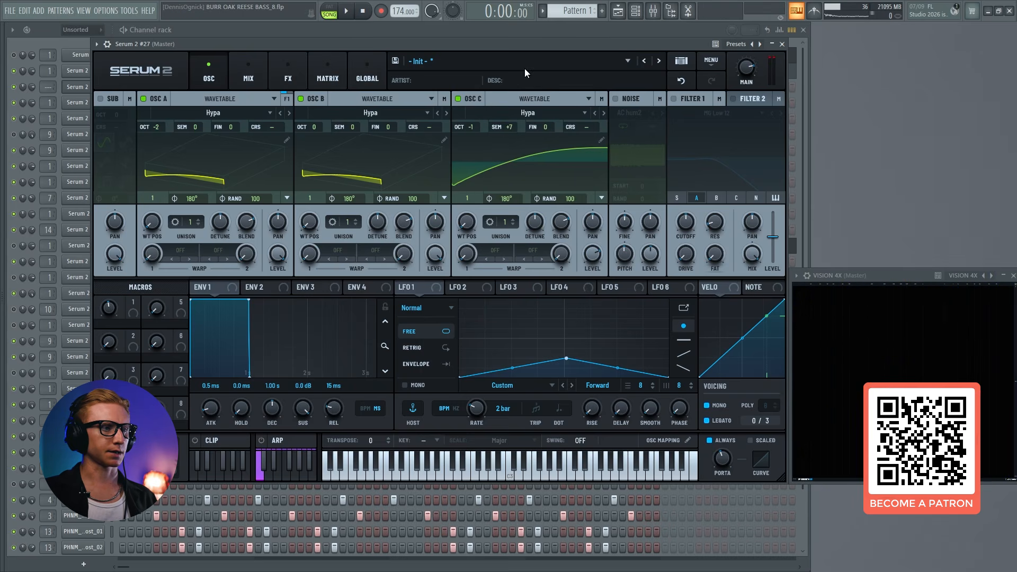
Enable the noise oscillator, load the HP12 stereo noise sample from S2 Noises and raise its pitch
click(615, 98)
click(634, 112)
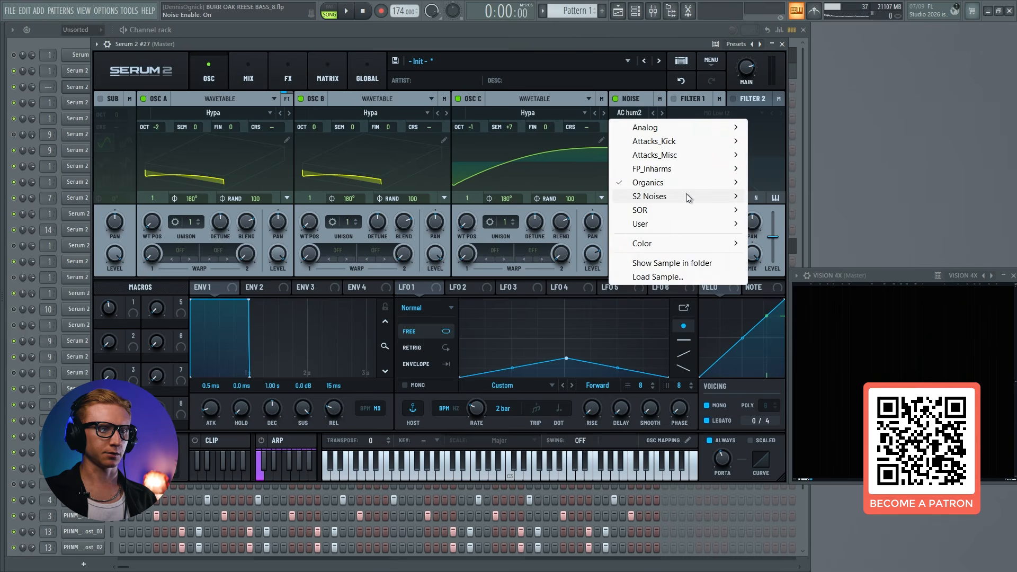
mouse_move(689, 197)
click(816, 390)
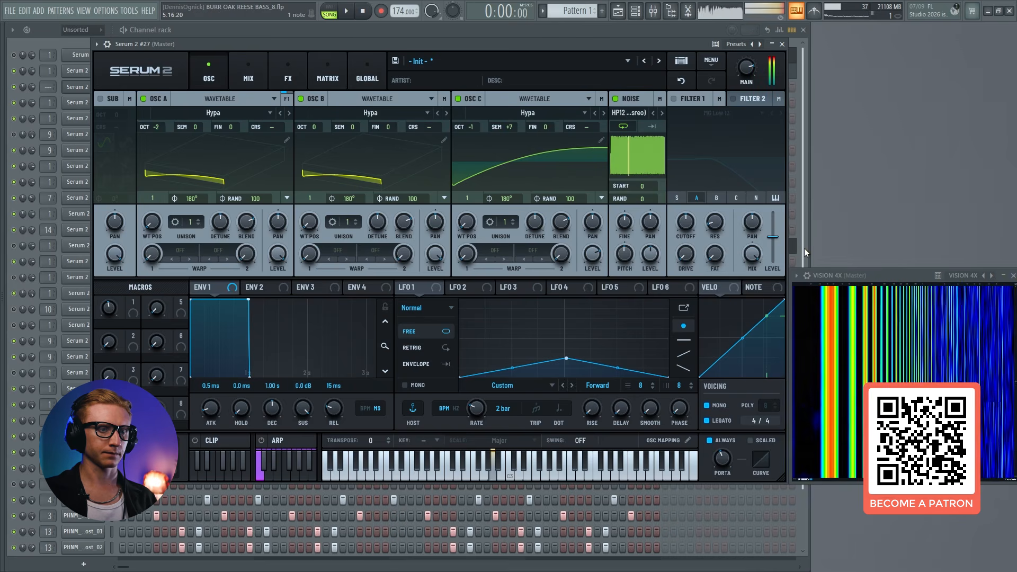
drag(870, 274, 873, 44)
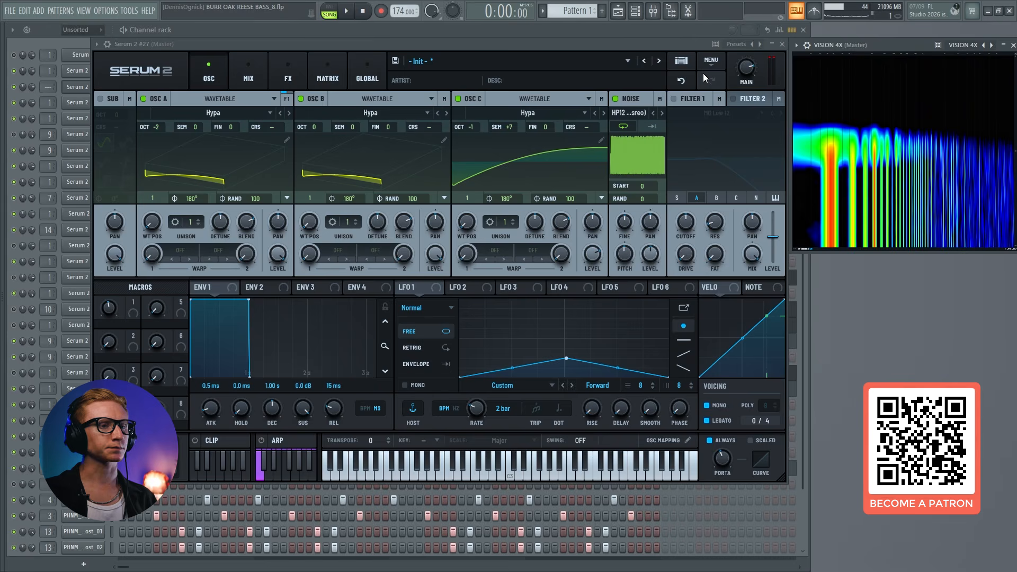
drag(622, 254, 625, 230)
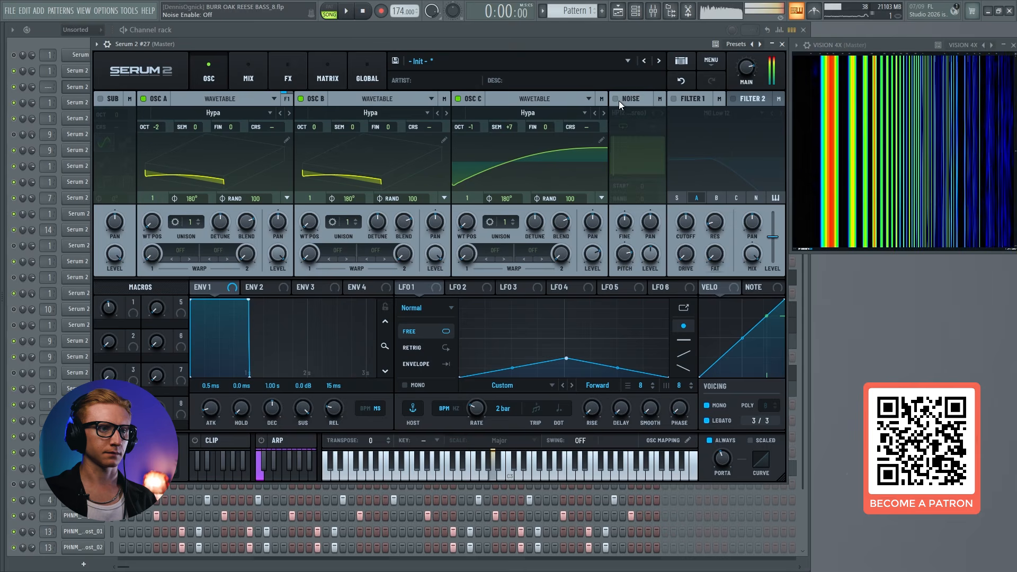
Enable the sub oscillator and set it to octave -2 with a saw wave
click(115, 99)
drag(116, 114, 119, 131)
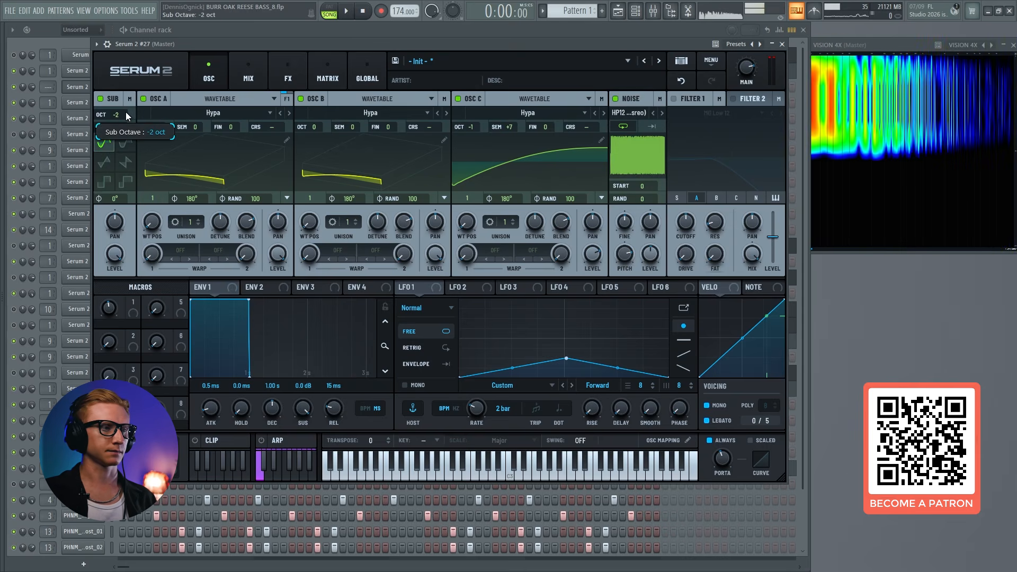
click(126, 163)
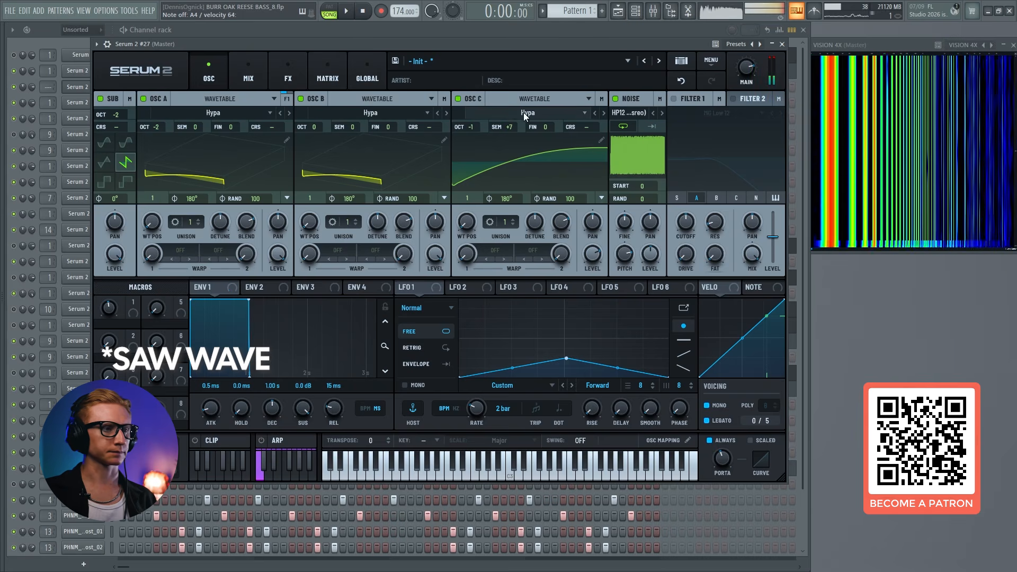
Add a Distortion effect to the Main effects chain
click(286, 72)
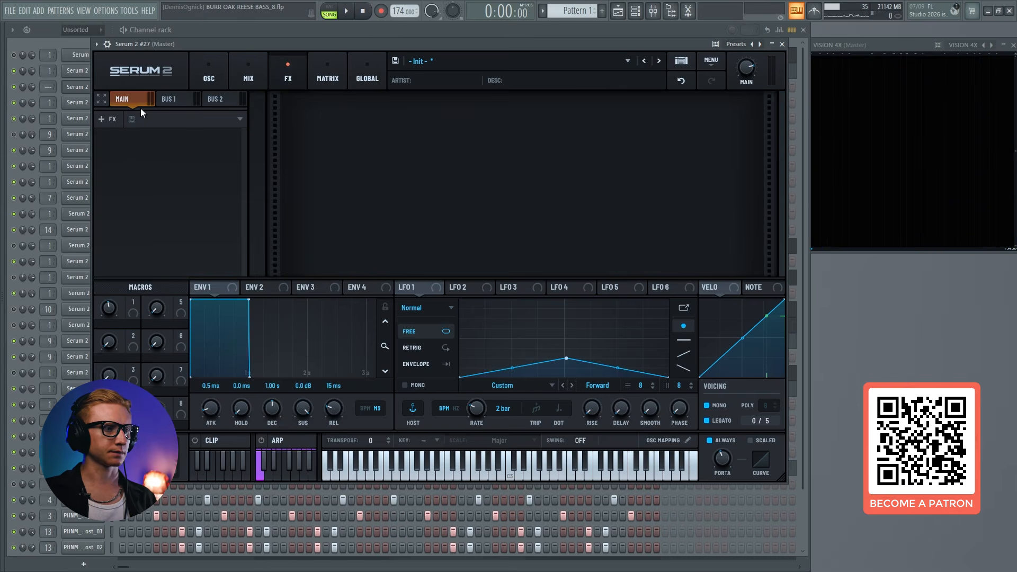
click(105, 119)
click(135, 204)
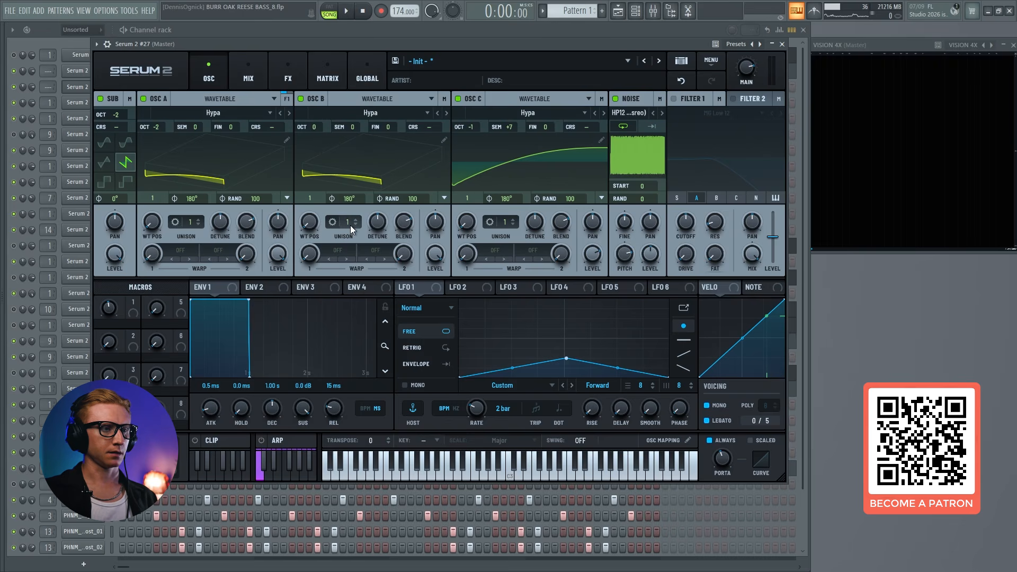
Give oscillator B two unison voices and set the unison width to 0
drag(349, 224, 349, 217)
click(332, 221)
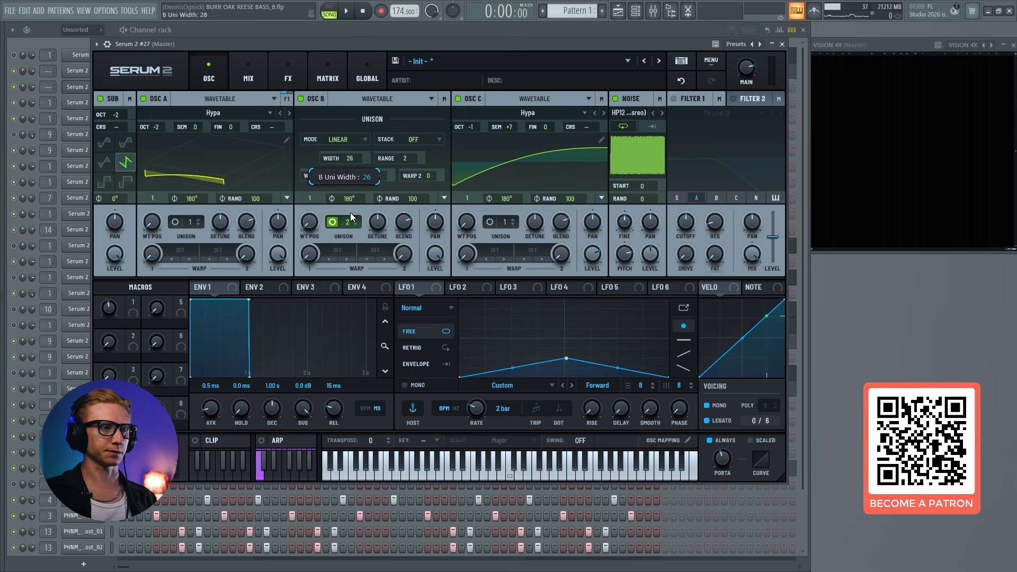
drag(351, 212, 348, 231)
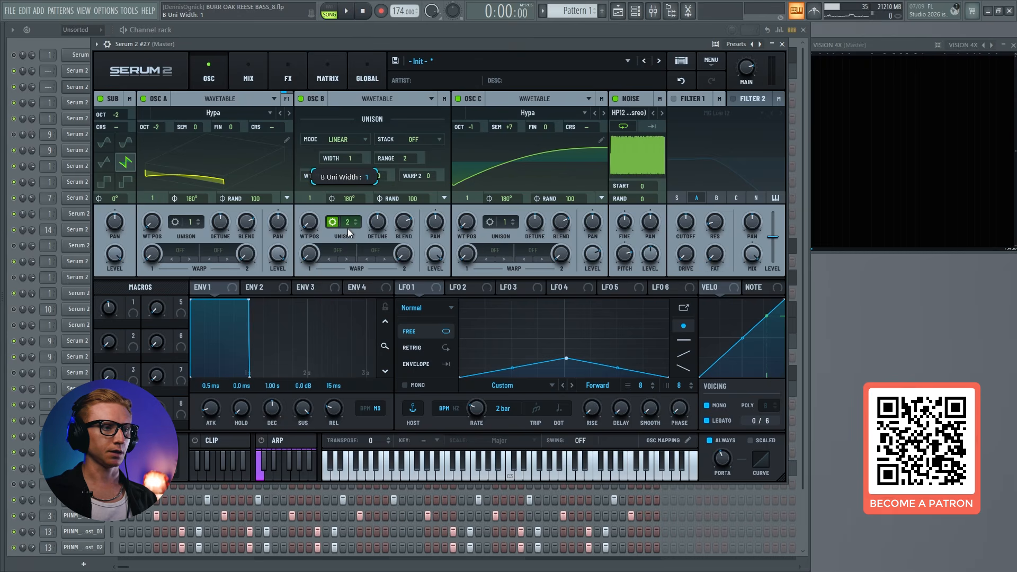
click(333, 222)
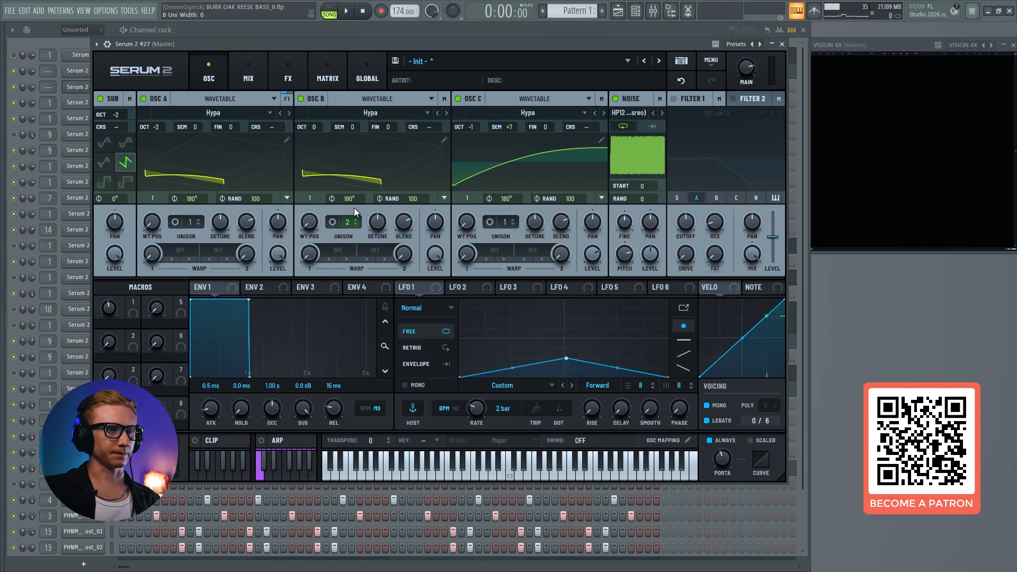
Switch off oscillators A and C and the sub, leaving only oscillator B and the noise active
click(458, 99)
click(143, 99)
click(102, 100)
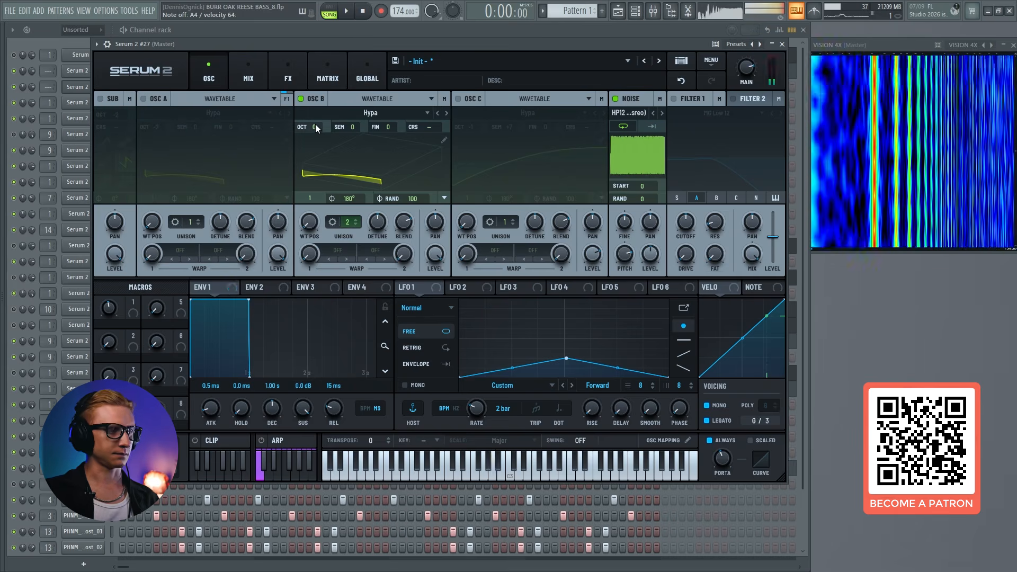
Try oscillator B at a lower octave and return it to 0
drag(316, 127, 317, 148)
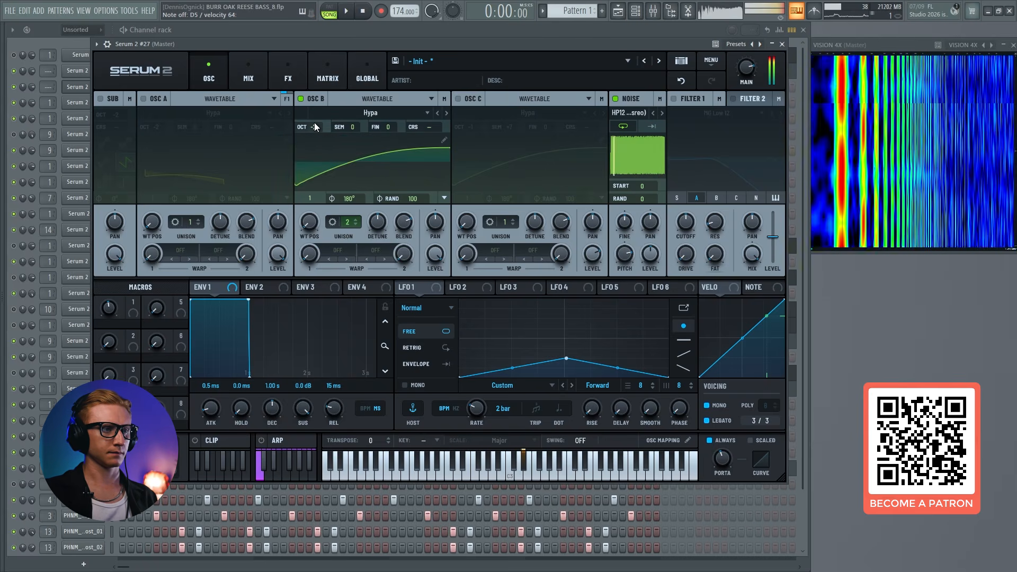
drag(314, 122, 323, 99)
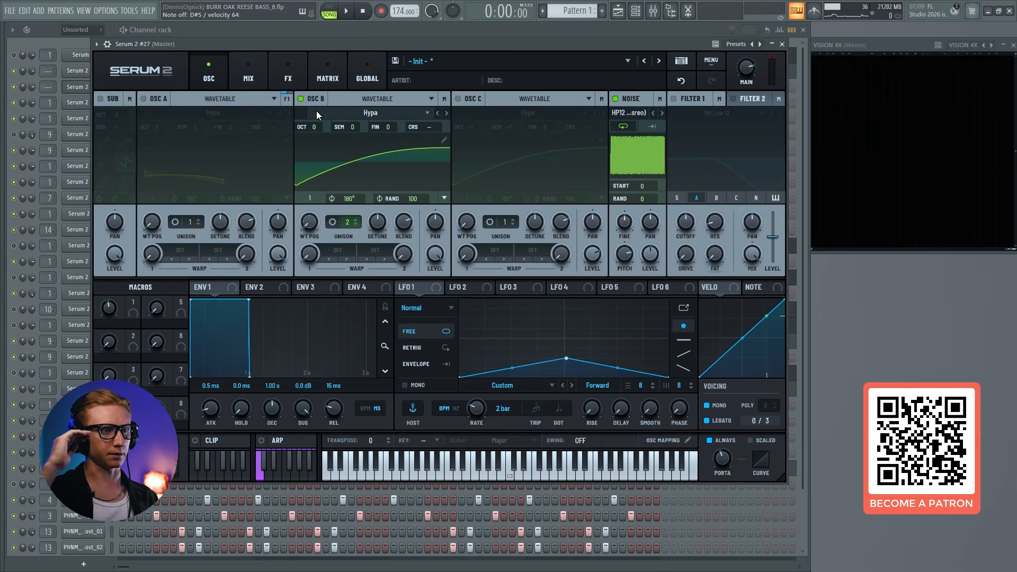
Switch oscillator A and the sub back on, toggling oscillator B off and on to compare the sound
click(152, 96)
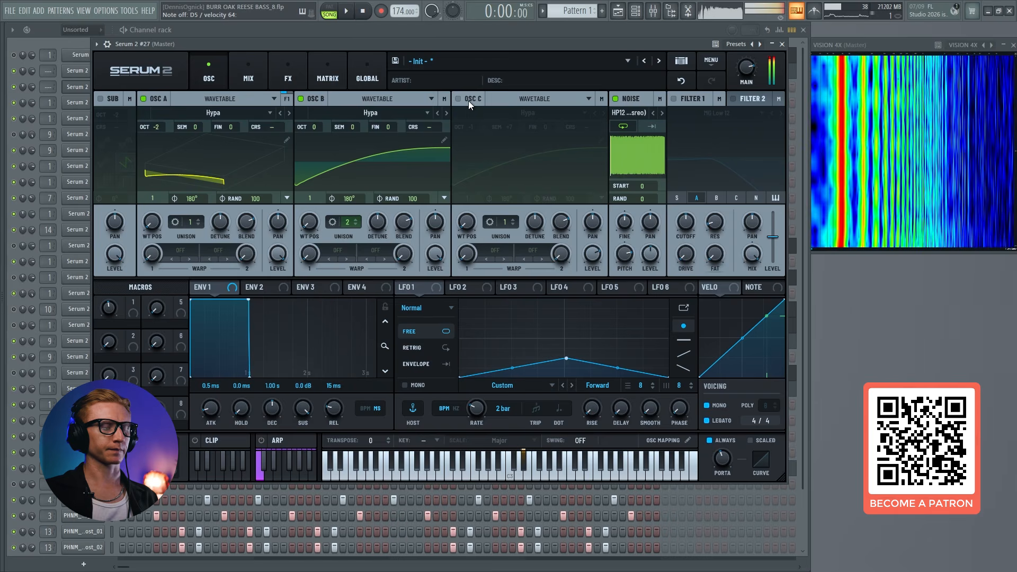
click(315, 97)
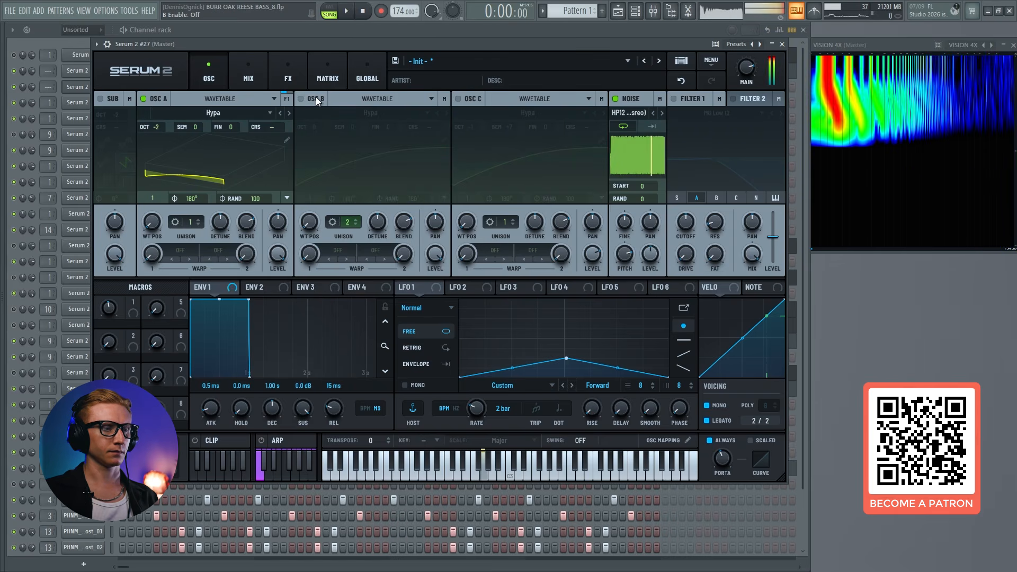
click(316, 97)
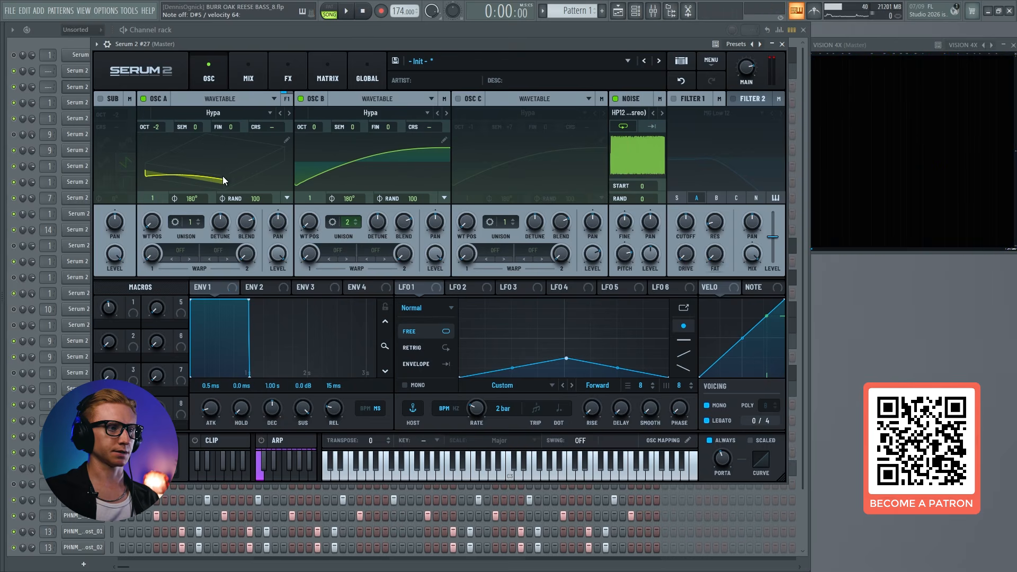
click(101, 99)
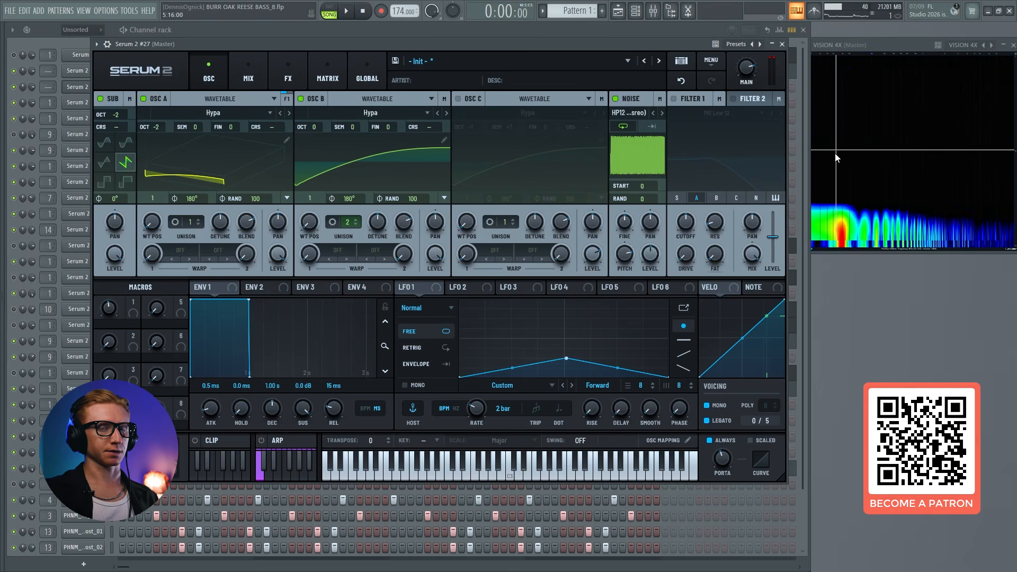
click(324, 76)
click(304, 80)
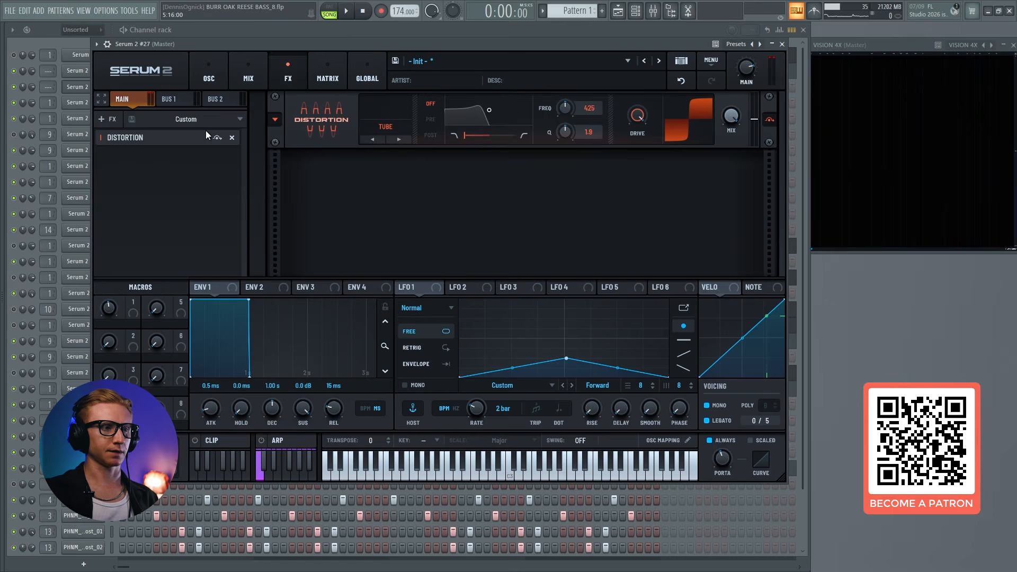
click(217, 76)
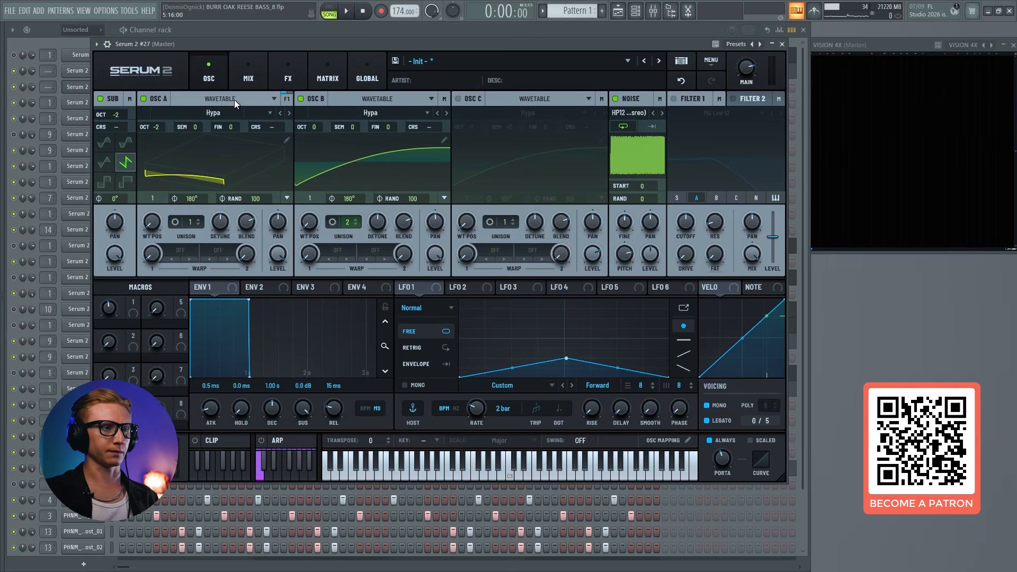
Switch oscillator A and the sub off and on again to compare the sound of oscillator B with the full patch
click(143, 99)
click(100, 99)
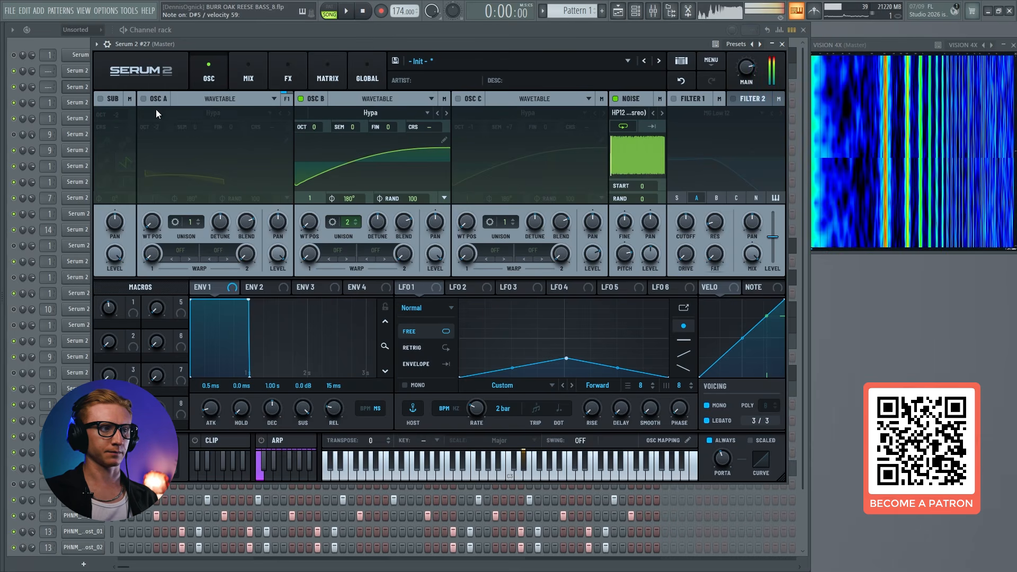
click(143, 98)
click(100, 98)
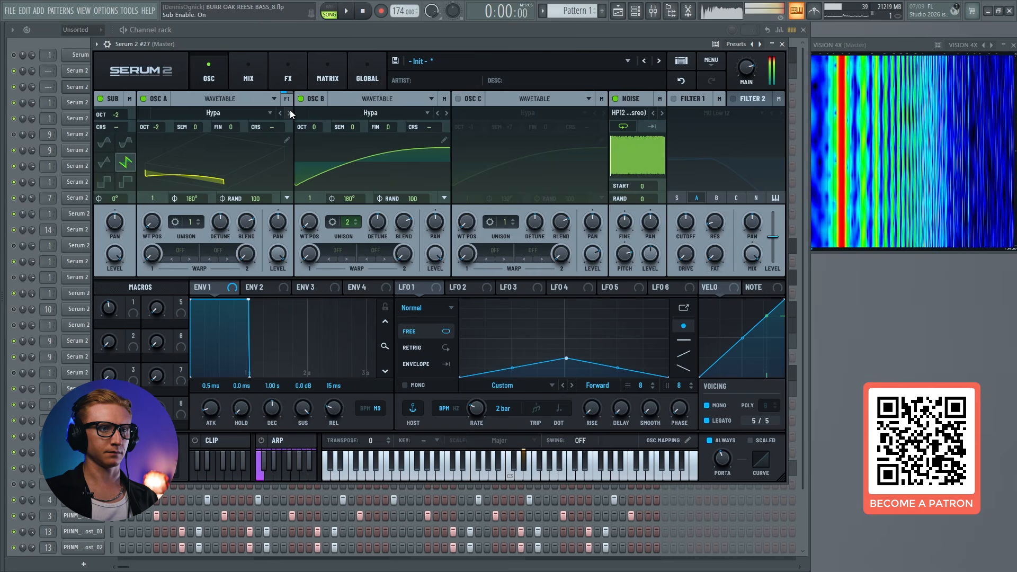
Toggle oscillator B off and on to hear its contribution over oscillator A and the sub
click(308, 99)
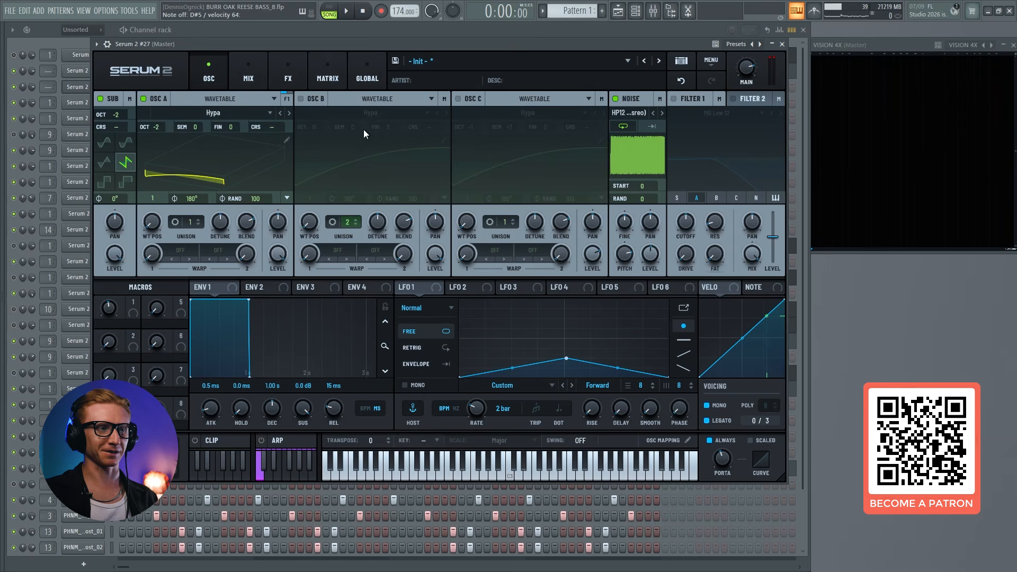
click(308, 99)
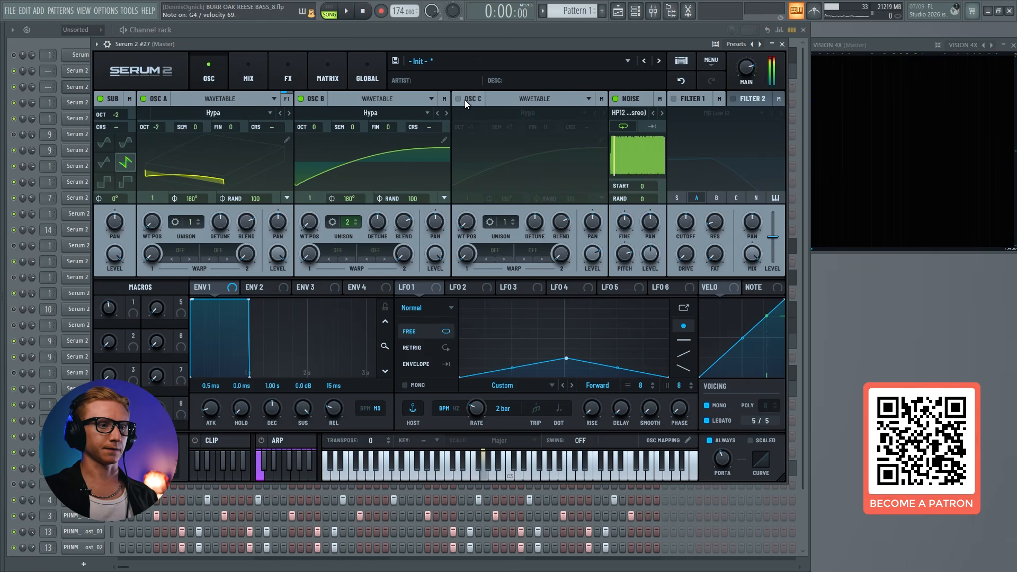
click(313, 97)
click(313, 96)
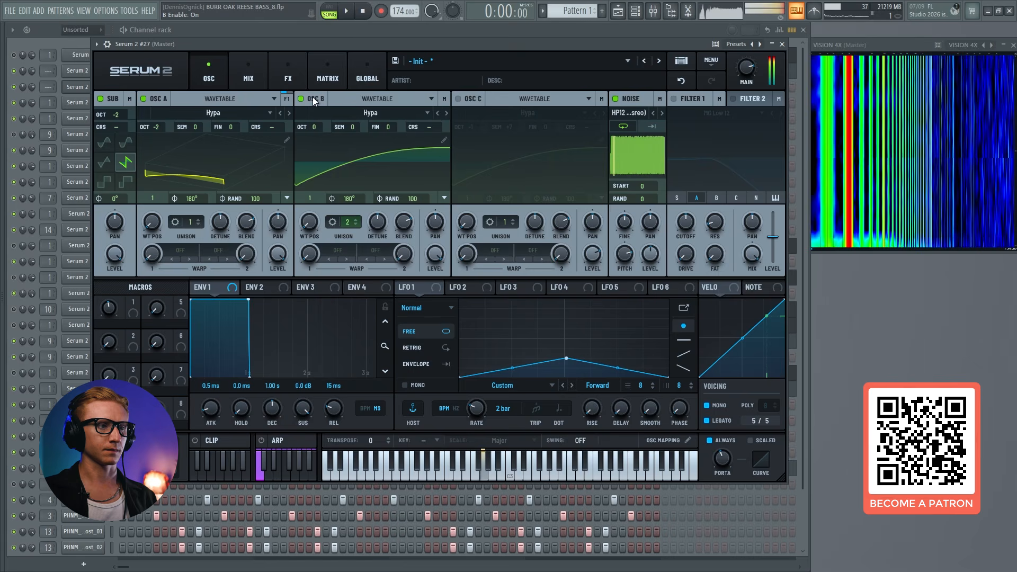
Switch on oscillator C at octave -1 and +7 semitones, and set the random phase of oscillators A, B and C to 0
click(457, 99)
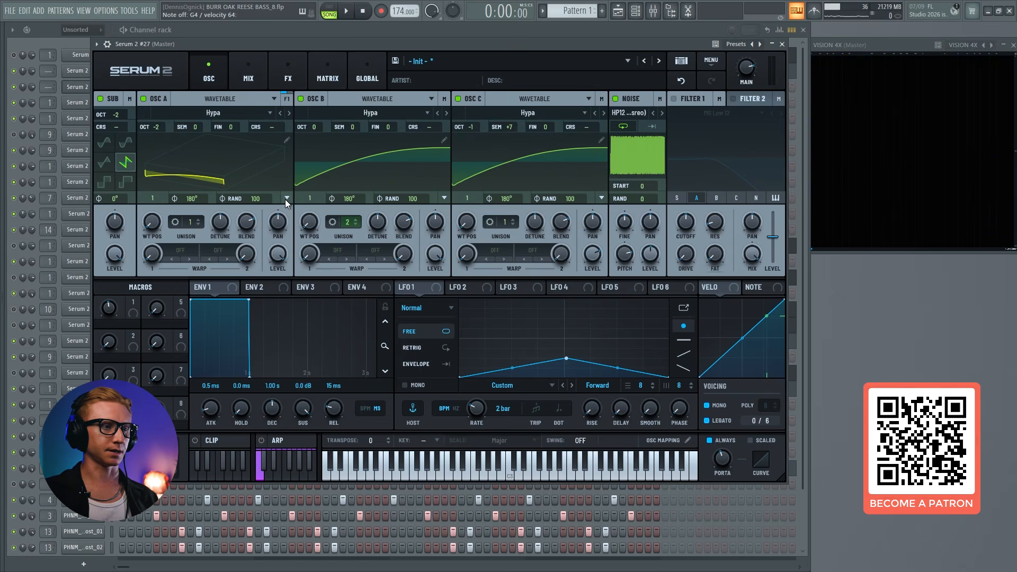
drag(258, 199, 252, 339)
drag(416, 199, 424, 334)
drag(568, 198, 511, 428)
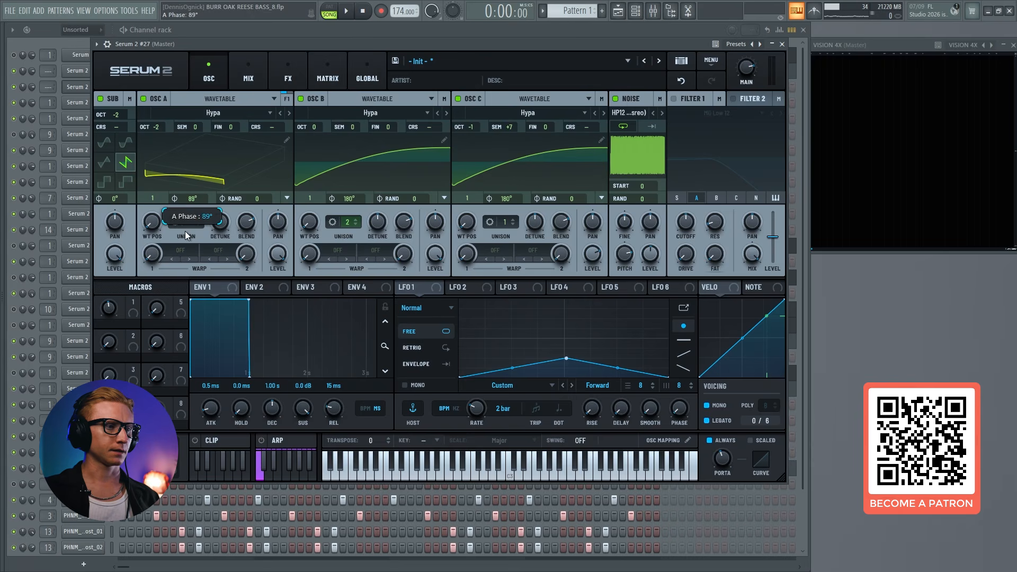
Set the start phase to 41° on oscillator A and 39° on oscillators B and C
drag(185, 255, 187, 252)
drag(345, 224, 342, 254)
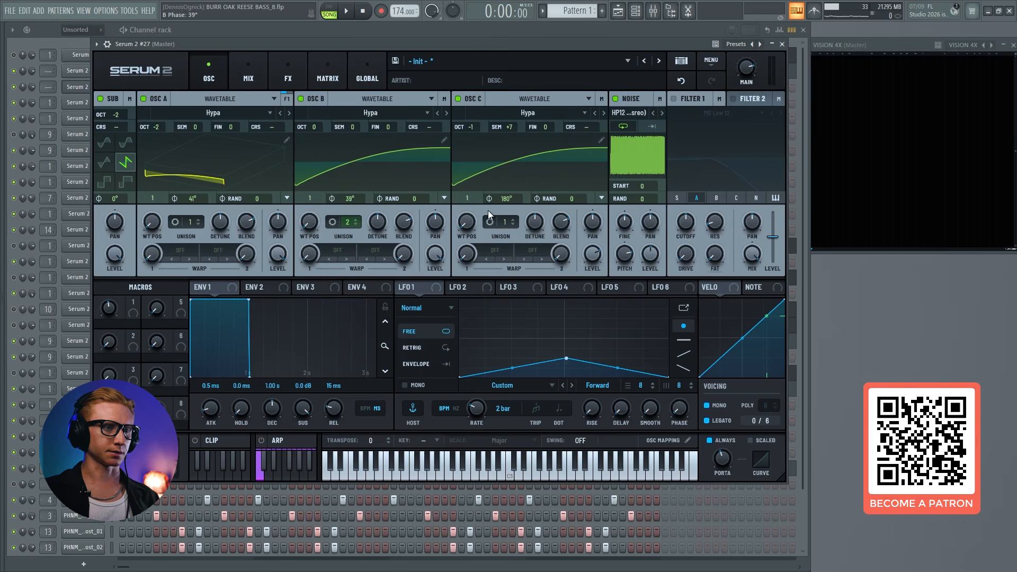
drag(501, 249, 501, 247)
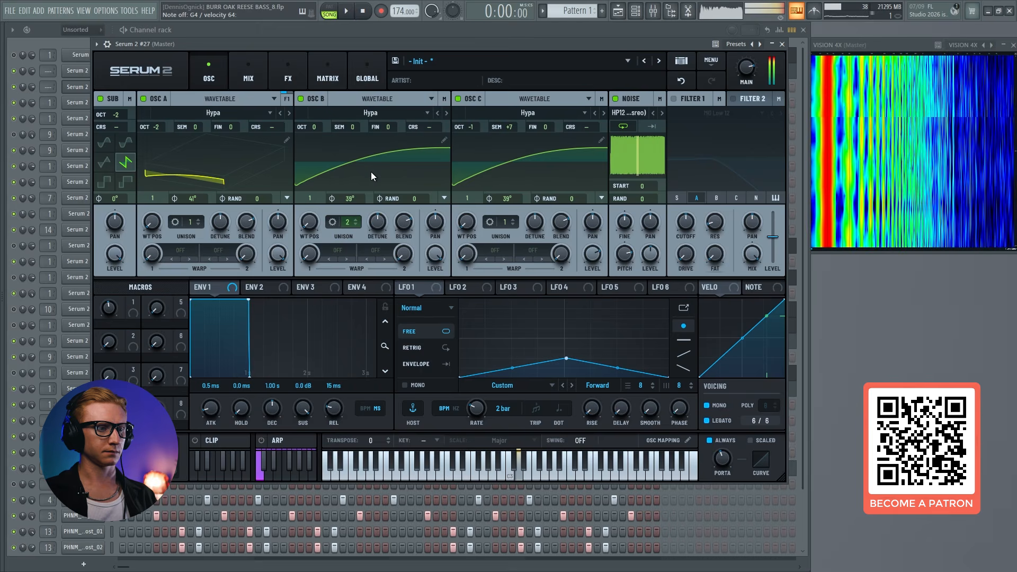
Compare the patch with oscillator C off and on, and lower its level to 87%
click(457, 98)
click(457, 99)
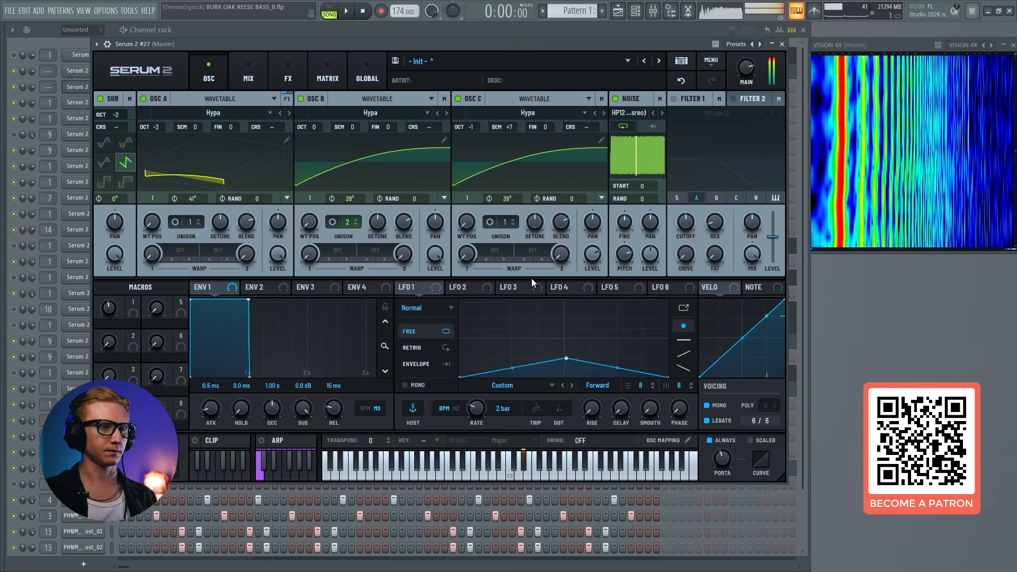
drag(593, 254, 593, 271)
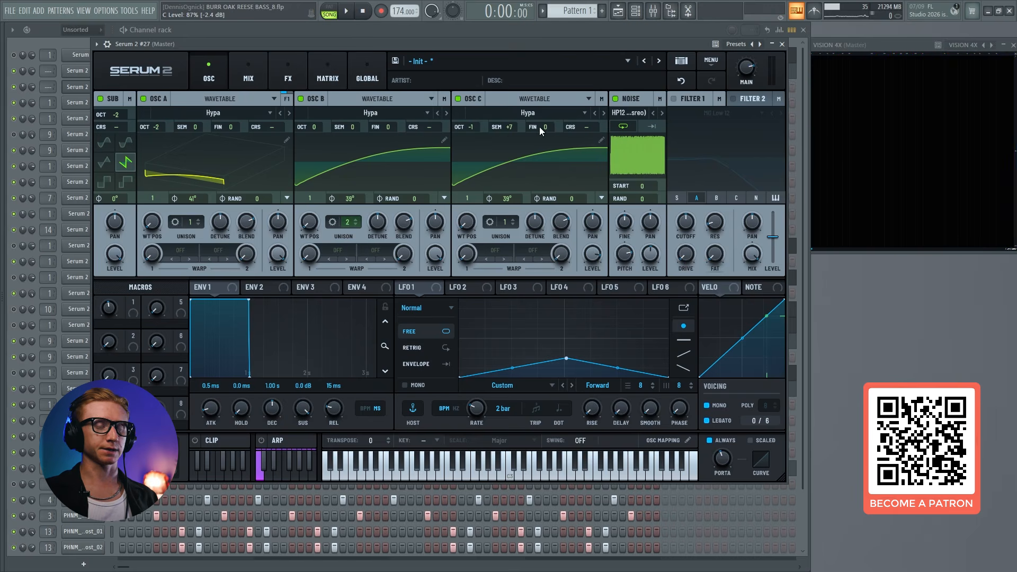
mouse_move(592, 254)
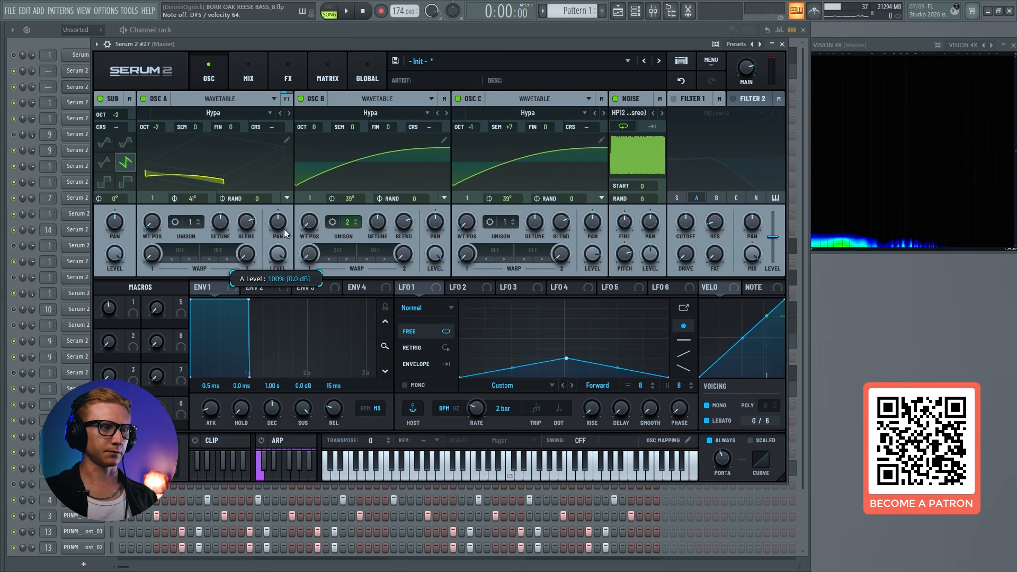
Add an Equalizer after the distortion with a low-pass at 4033 Hz and Q 40, and compare it bypassed and active
click(287, 74)
click(106, 120)
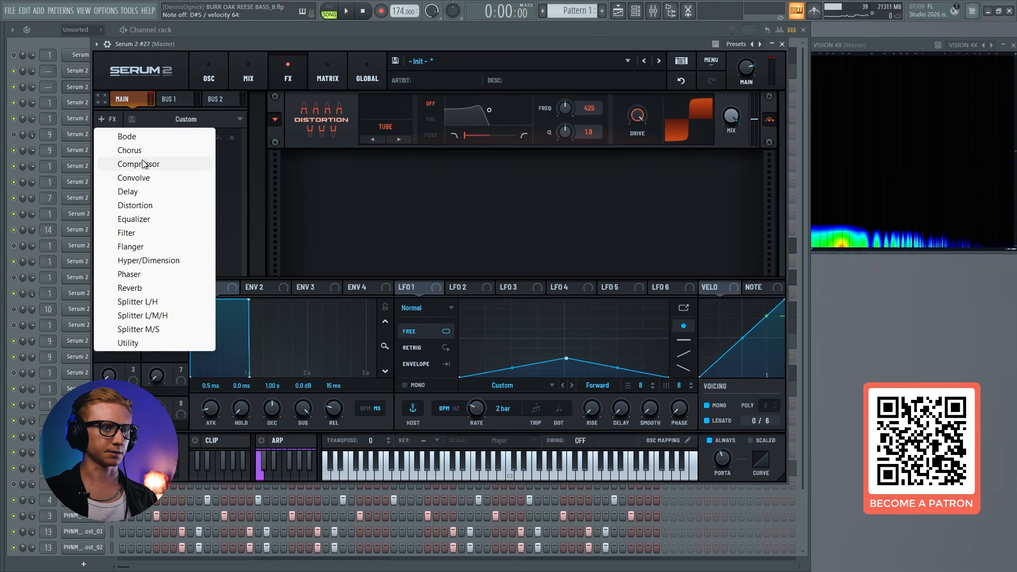
click(129, 220)
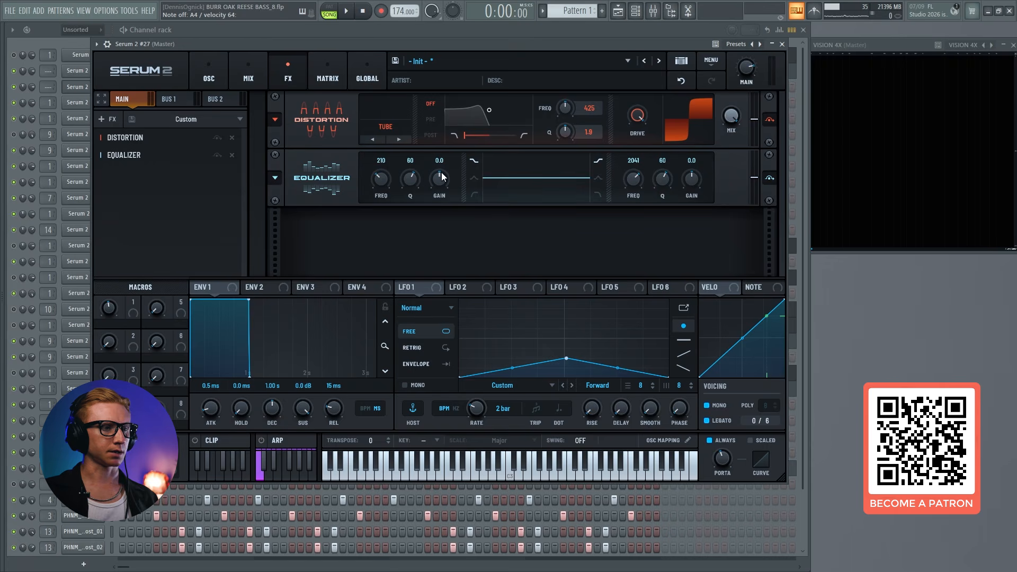
click(599, 194)
drag(663, 189, 643, 175)
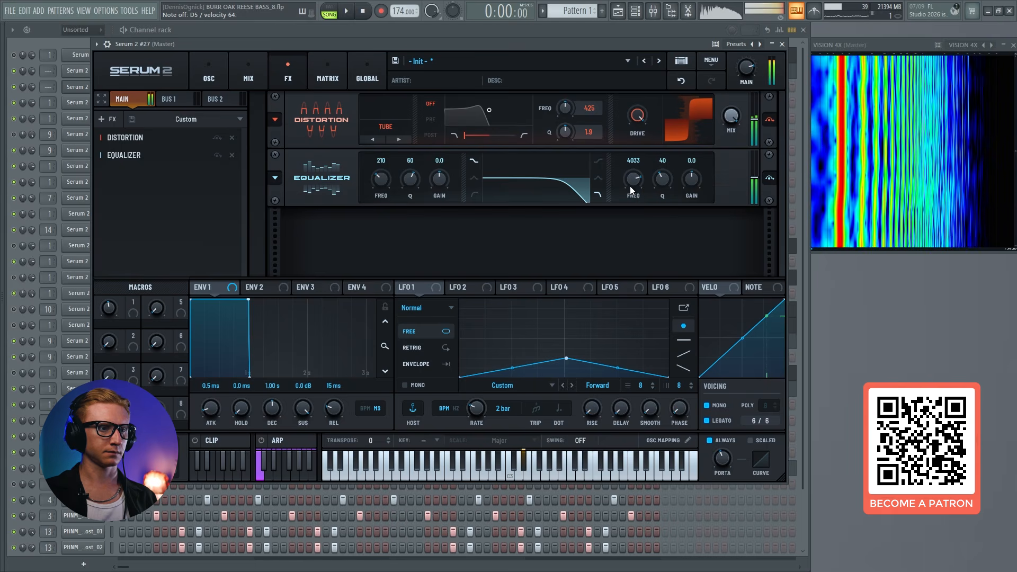
click(214, 155)
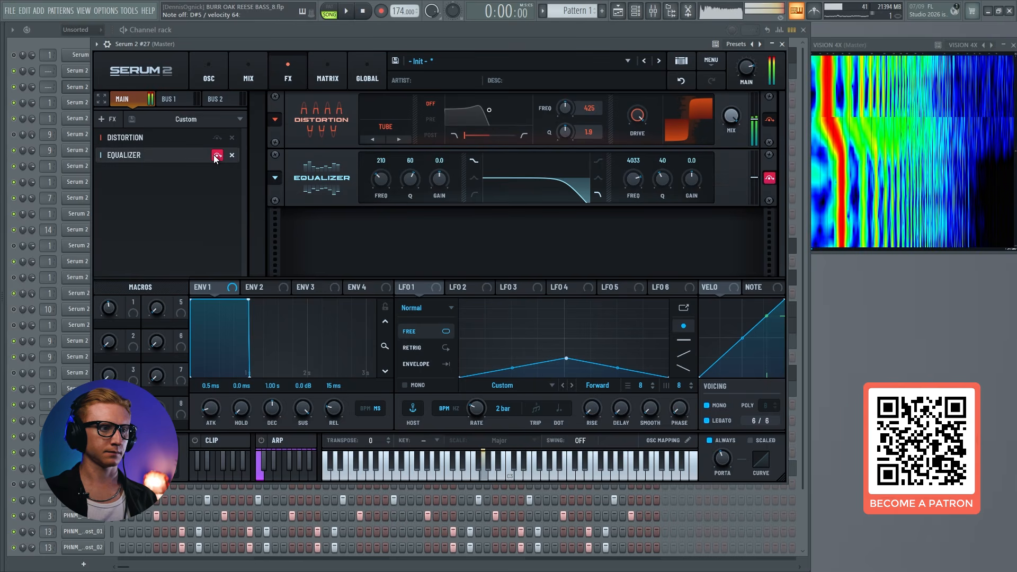
click(214, 154)
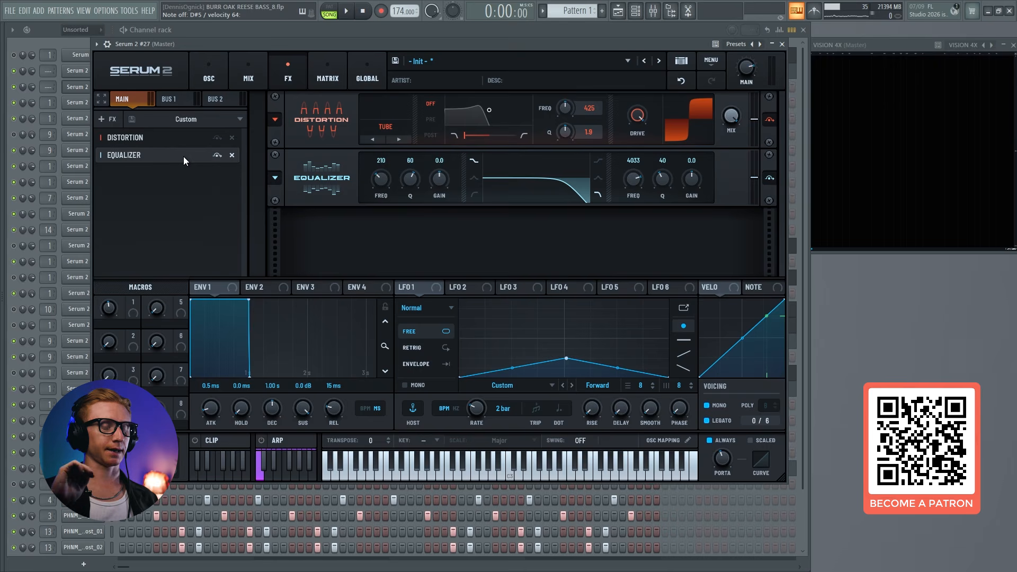
Add a Flanger after the equalizer in the effects chain
click(106, 118)
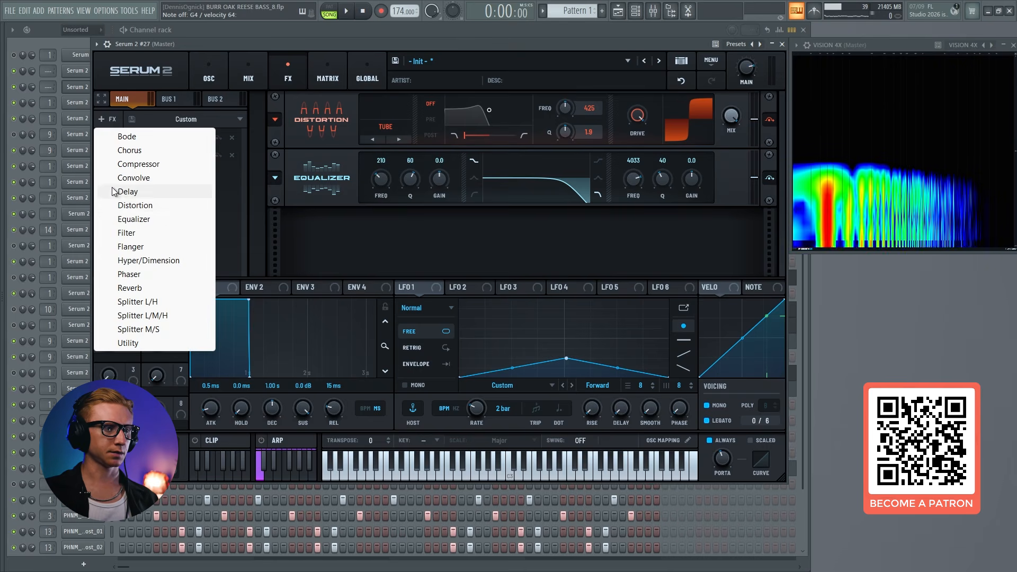
click(127, 246)
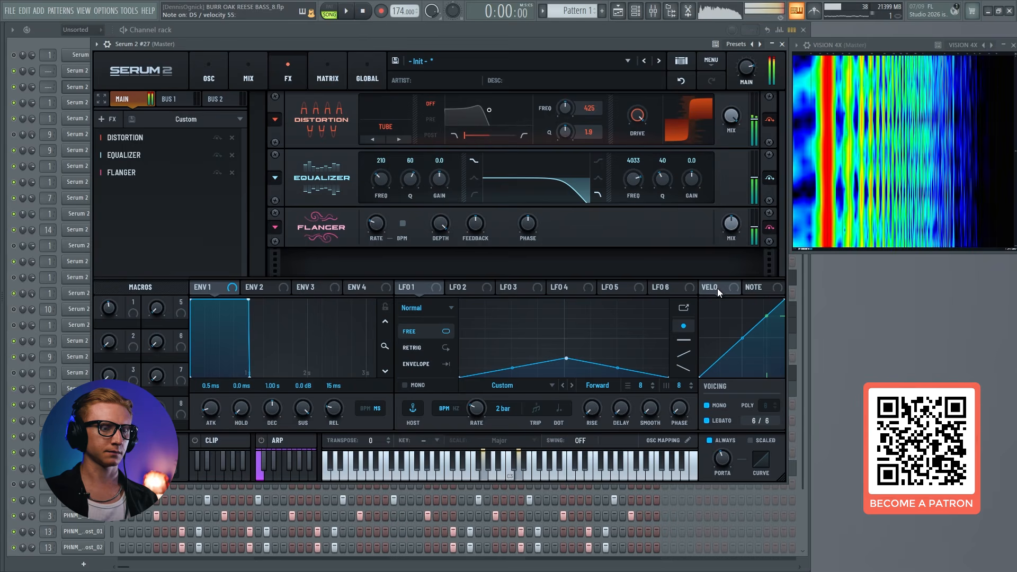
Add a second Distortion after the flanger, set to Overdrive with a stack of 3, and turn up its drive
click(113, 120)
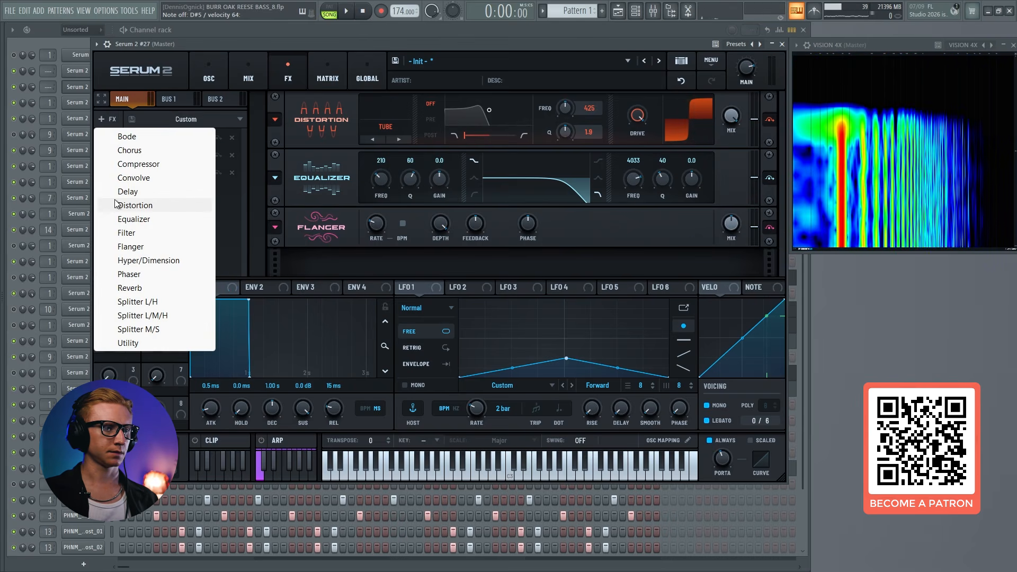
click(119, 202)
click(376, 258)
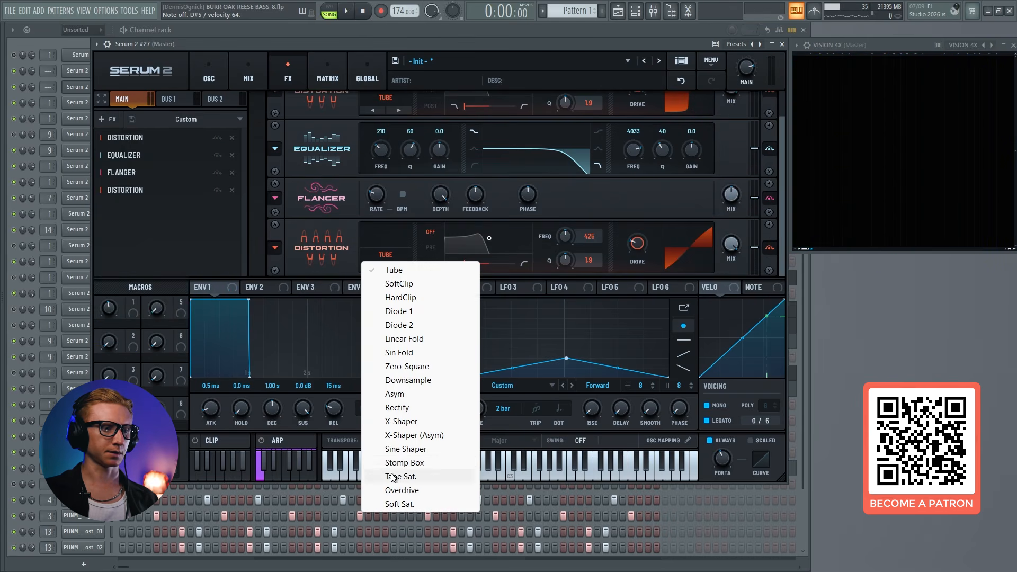
click(402, 490)
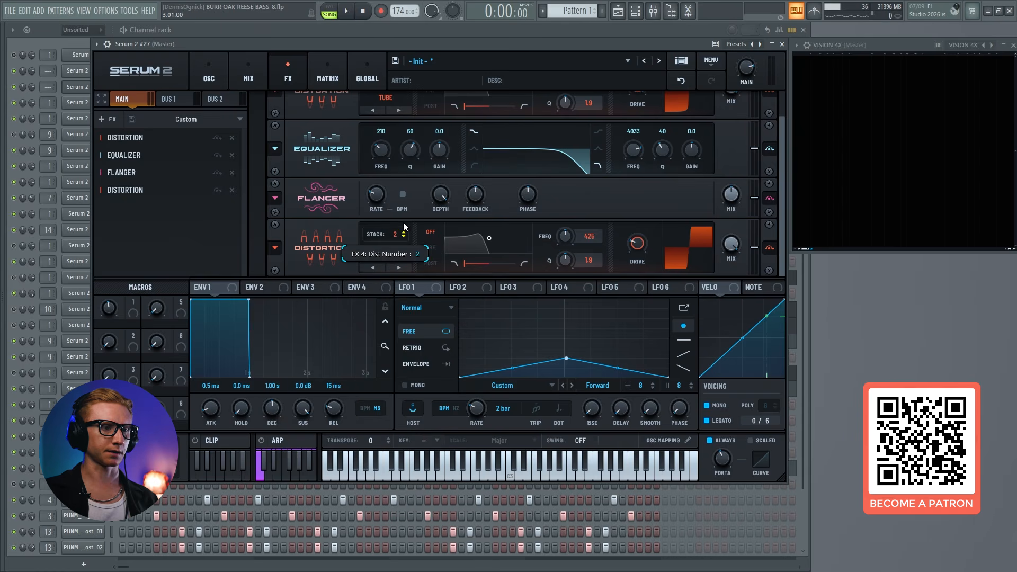
drag(404, 223, 405, 218)
drag(634, 244, 640, 233)
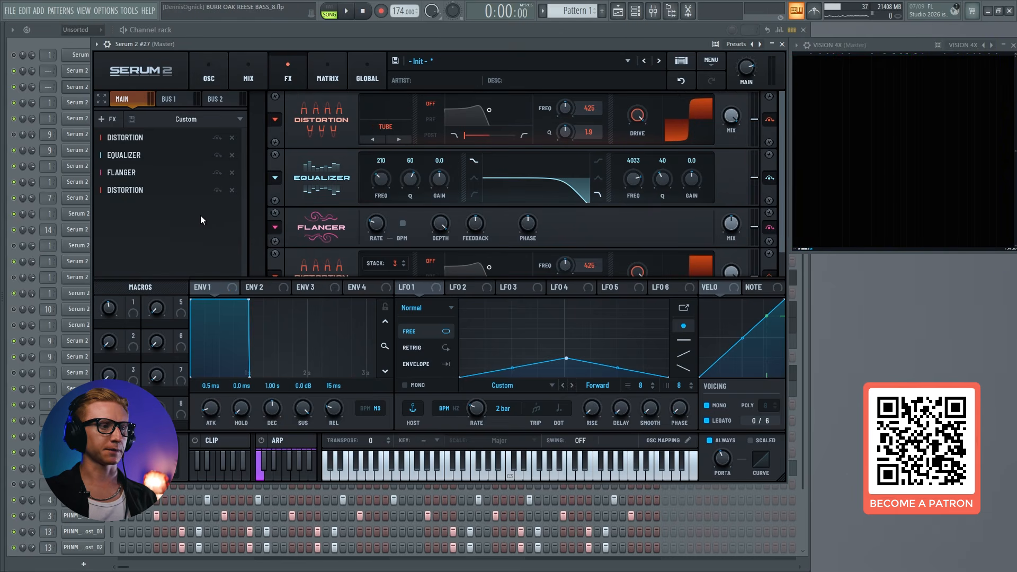
Add a Compressor in multiband mode with gain 9.0 dB, the low band at 6.0 and the high band at -4.3
click(105, 119)
click(149, 164)
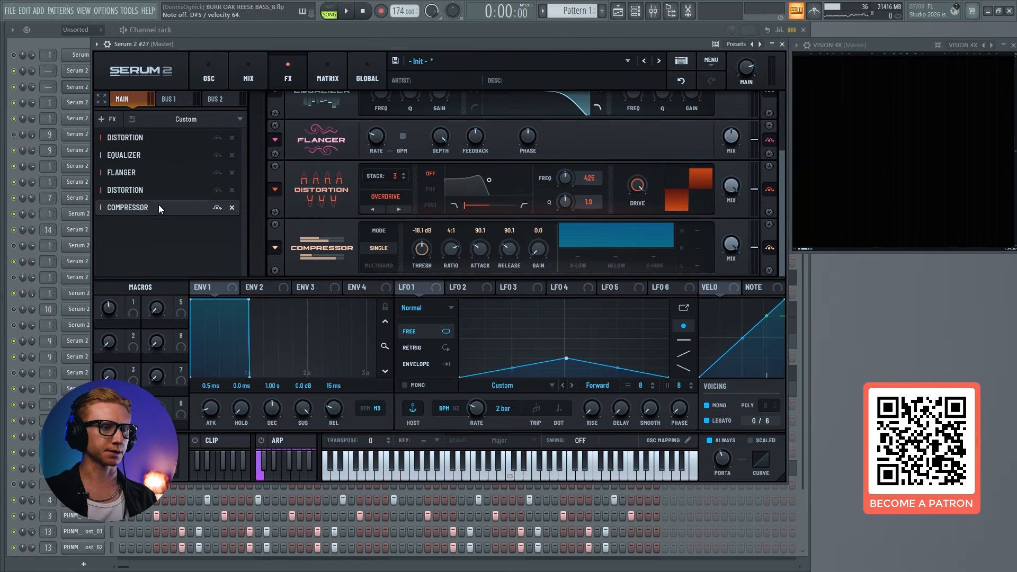
click(378, 265)
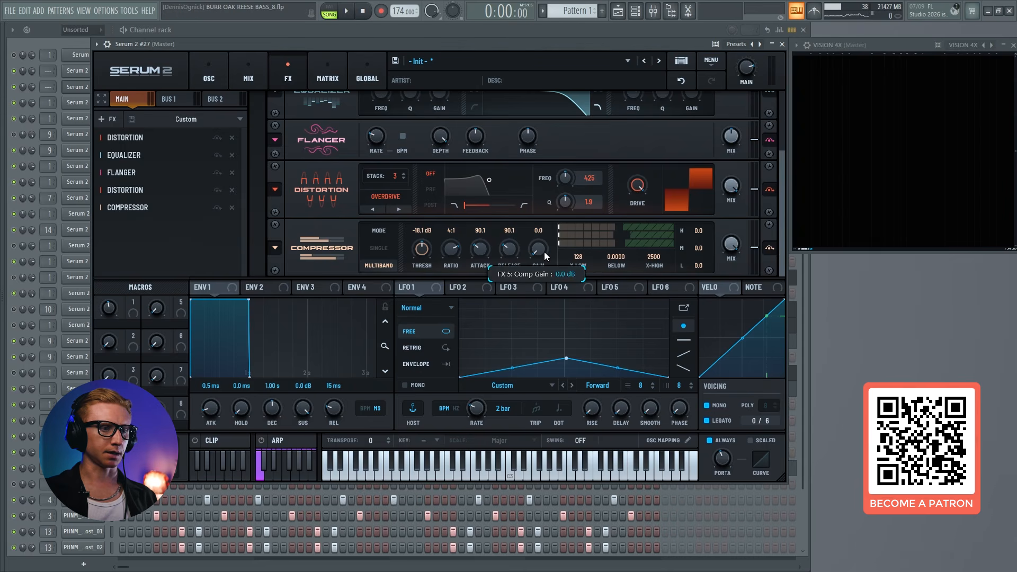
drag(545, 231, 548, 222)
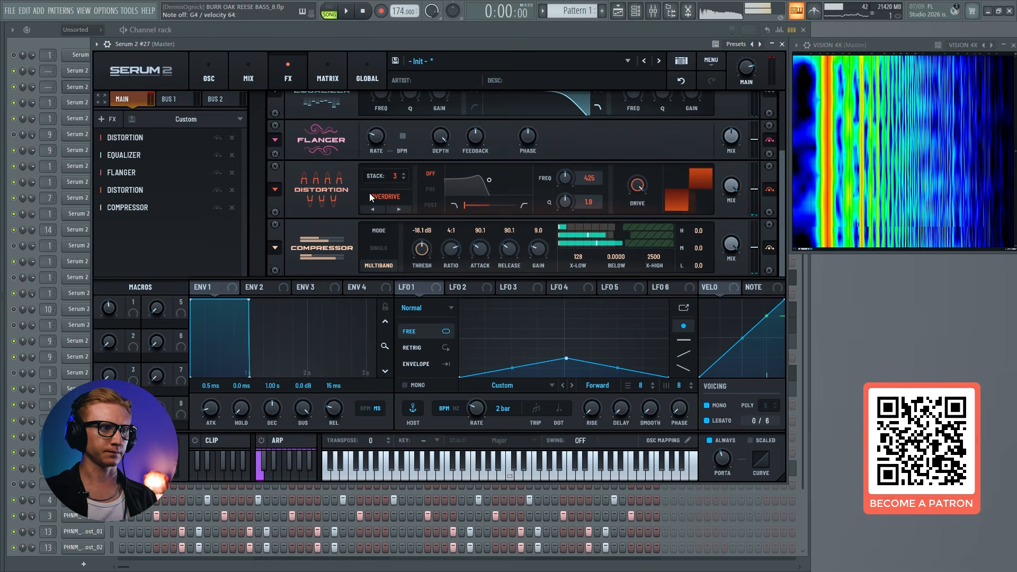
mouse_move(698, 265)
mouse_down()
mouse_move(709, 252)
mouse_move(700, 236)
mouse_move(695, 247)
mouse_up()
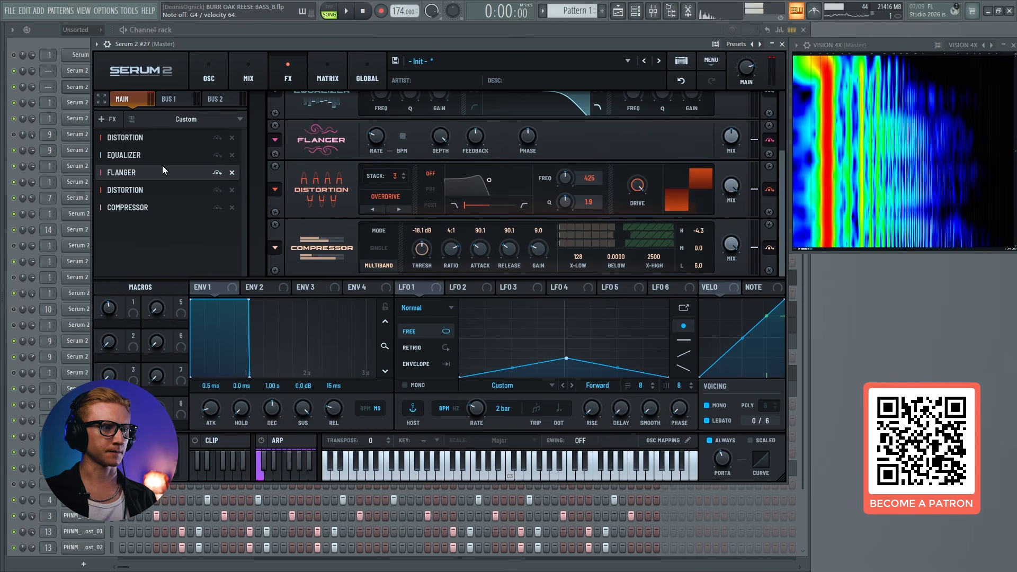
Add a third Distortion after the compressor, set it to Overdrive with a stack of 1, and turn up its drive
click(100, 118)
click(142, 201)
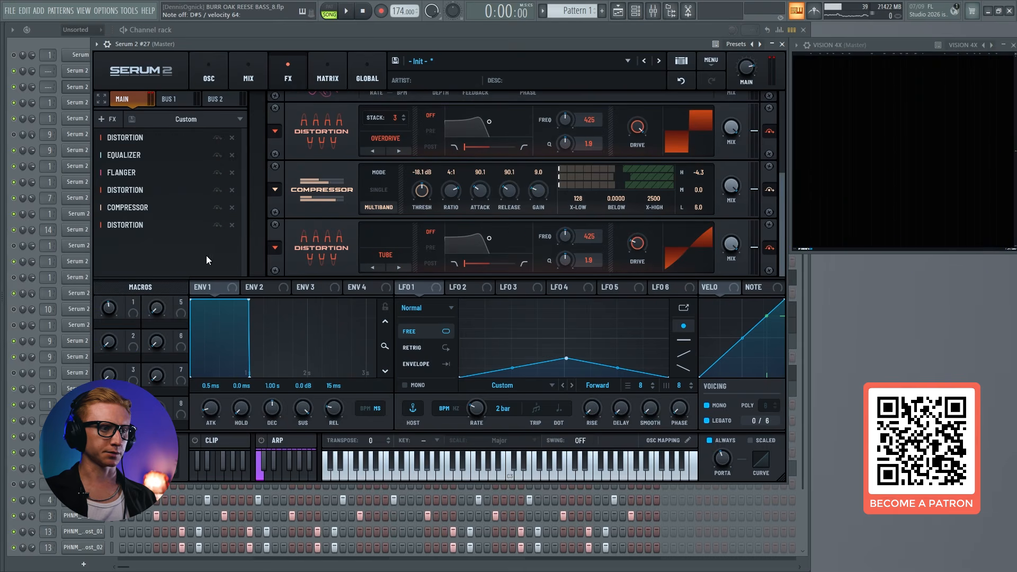
click(375, 258)
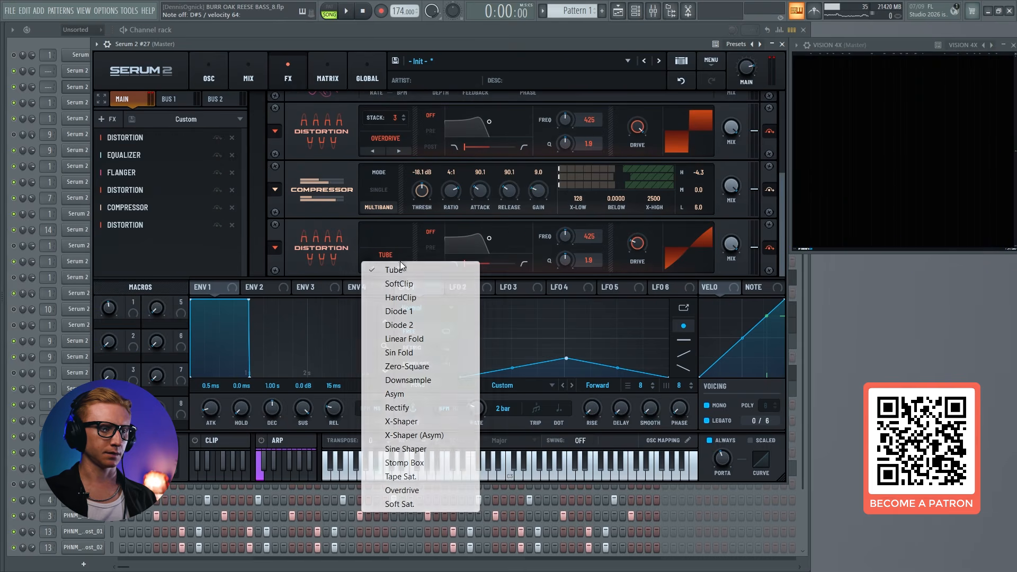
click(400, 491)
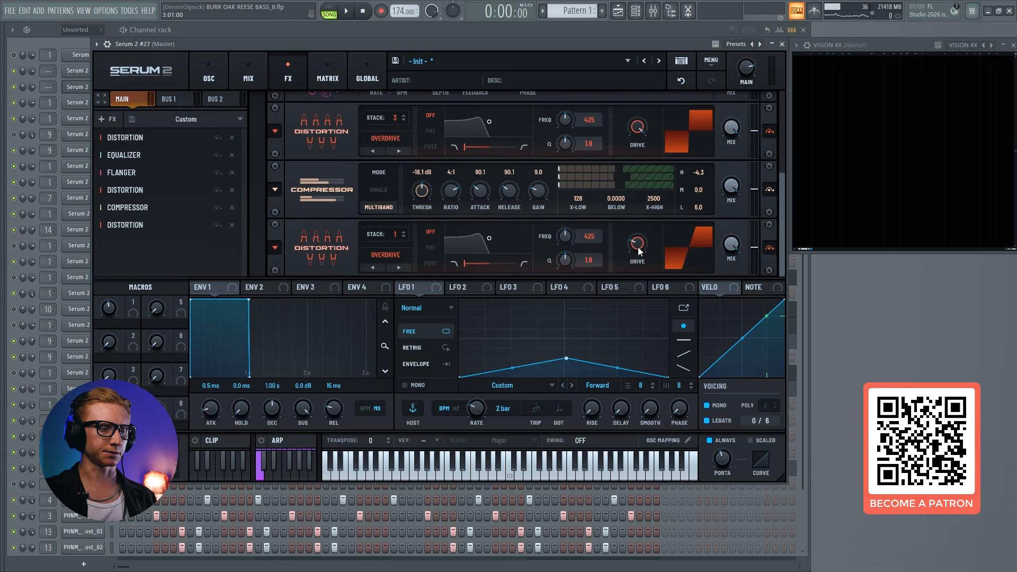
drag(638, 246, 644, 205)
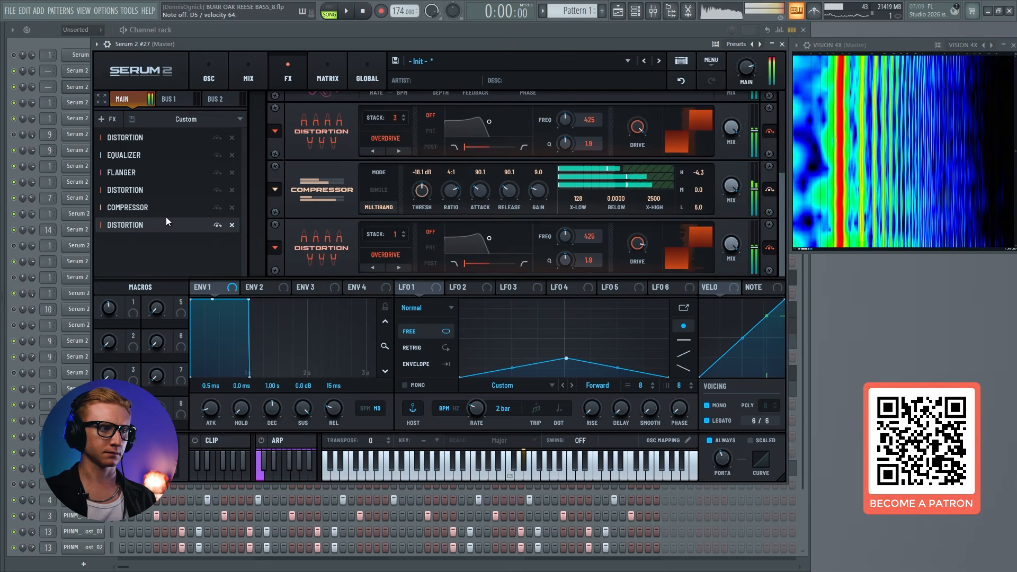
Add a second Equalizer between the compressor and the last distortion, with its low band set to a bell shape
click(109, 119)
click(133, 223)
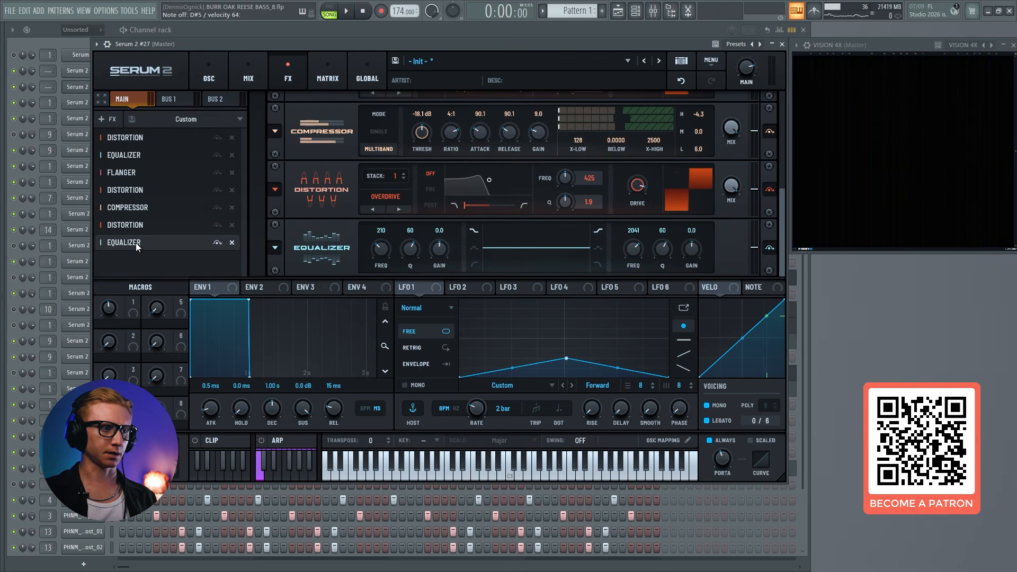
drag(135, 243, 143, 222)
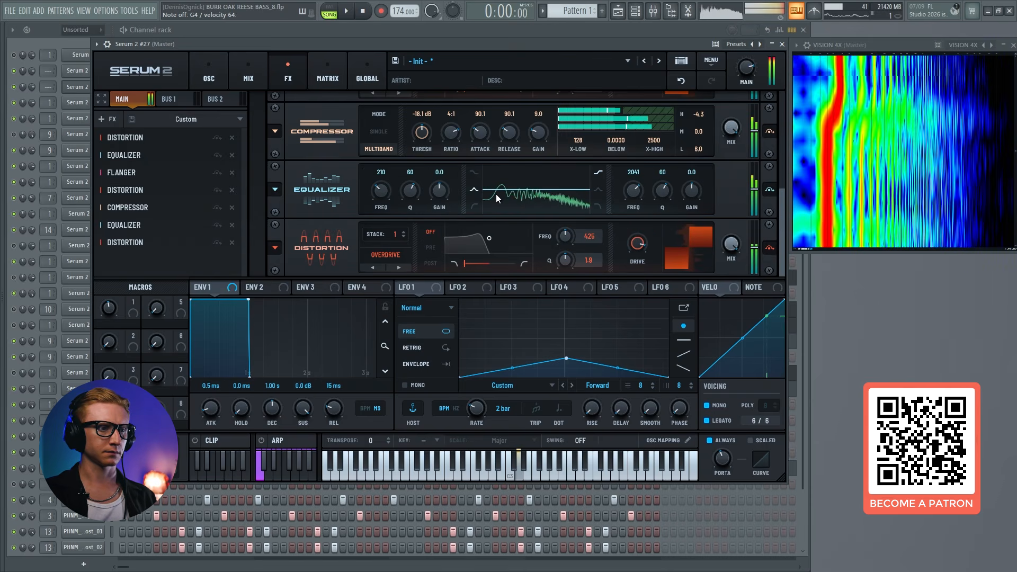
Set the second equalizer's bell band to 1075 Hz with Q 43 and gain -9.4 dB
drag(441, 191, 409, 199)
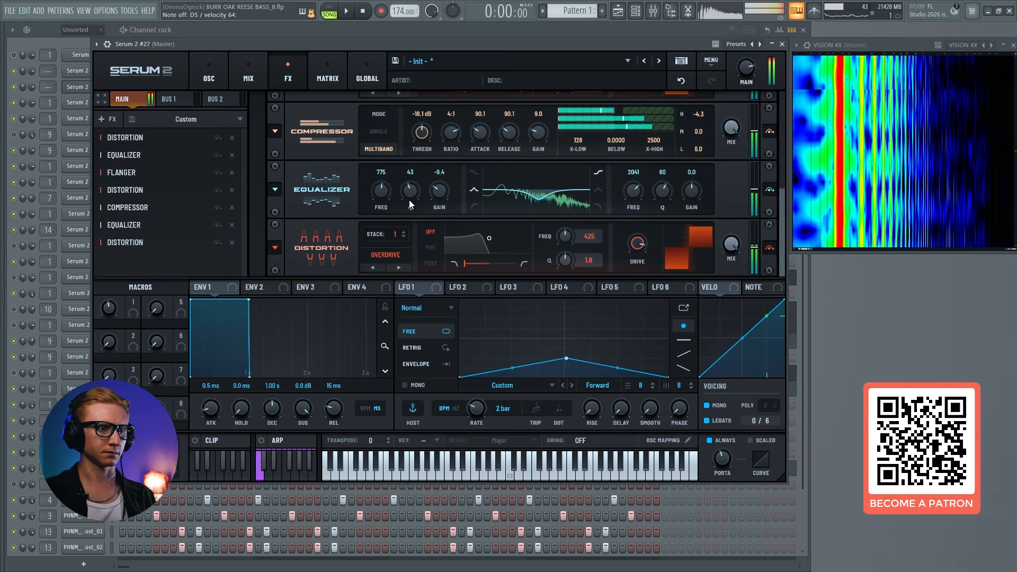
scroll(409, 199, up, 2)
drag(392, 249, 390, 245)
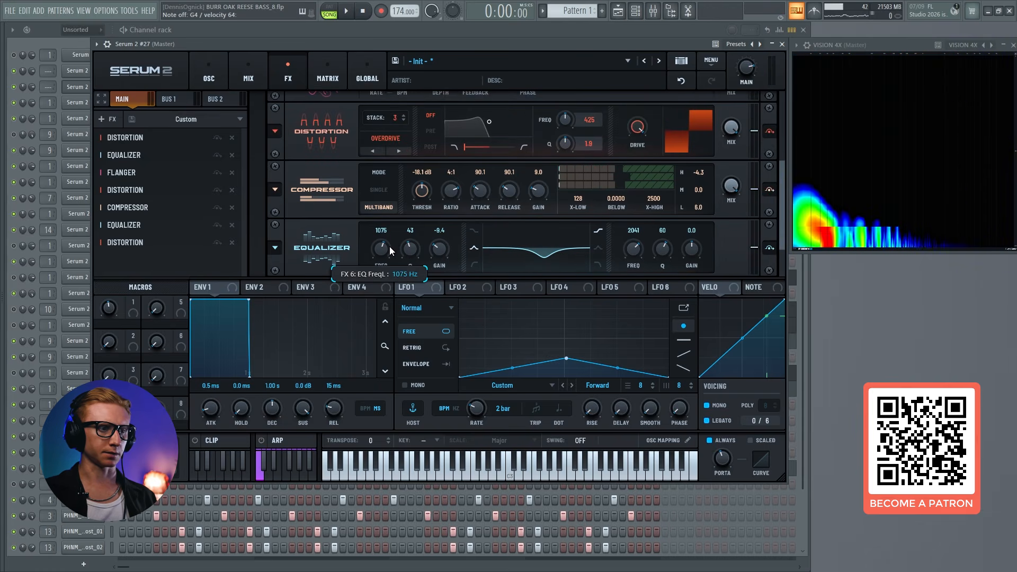
Set the second equalizer's bell gain to -5.0 dB, comparing the sound with the equalizer bypassed and active
drag(440, 252, 442, 249)
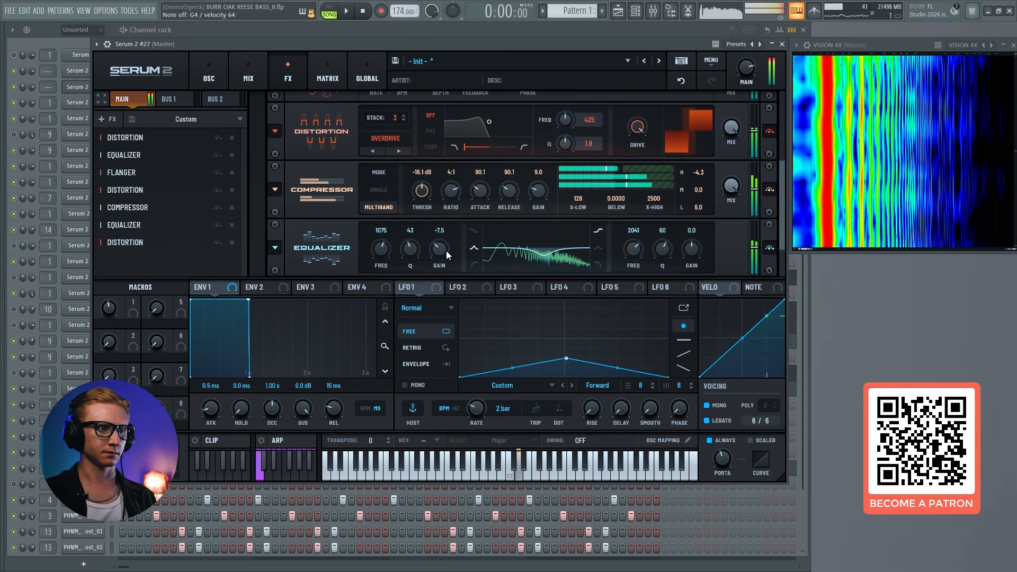
click(217, 225)
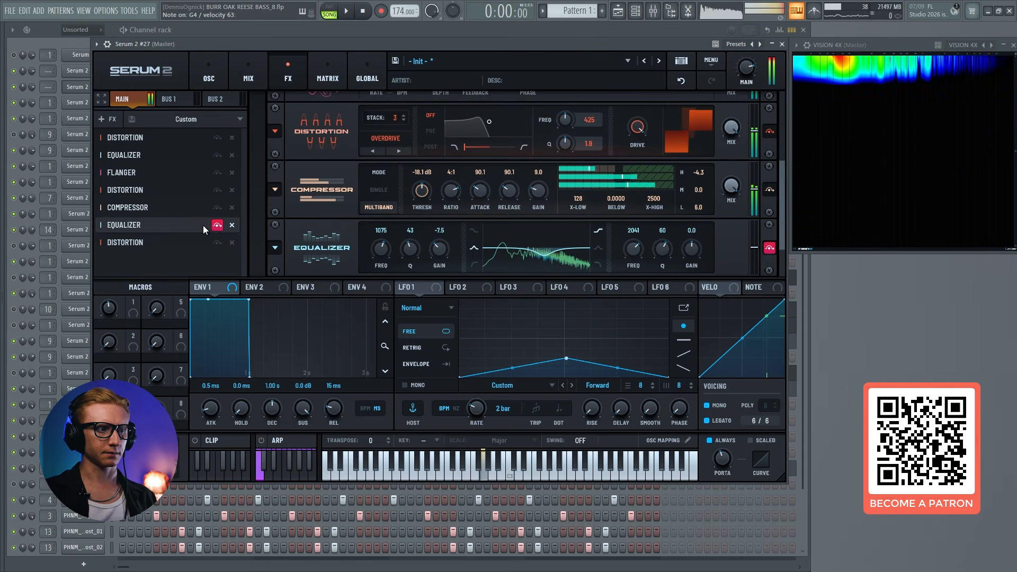
click(216, 226)
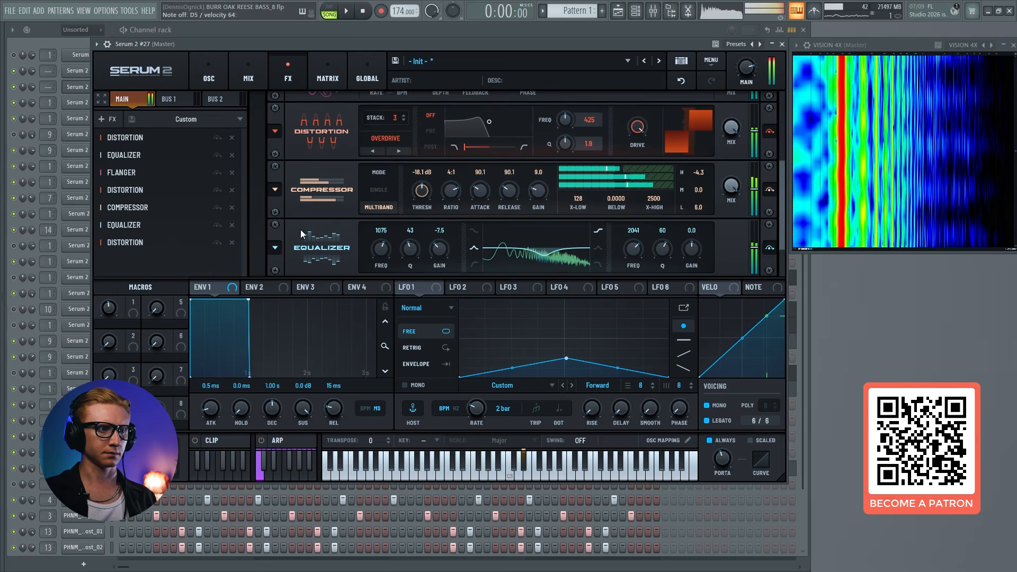
drag(440, 249, 444, 243)
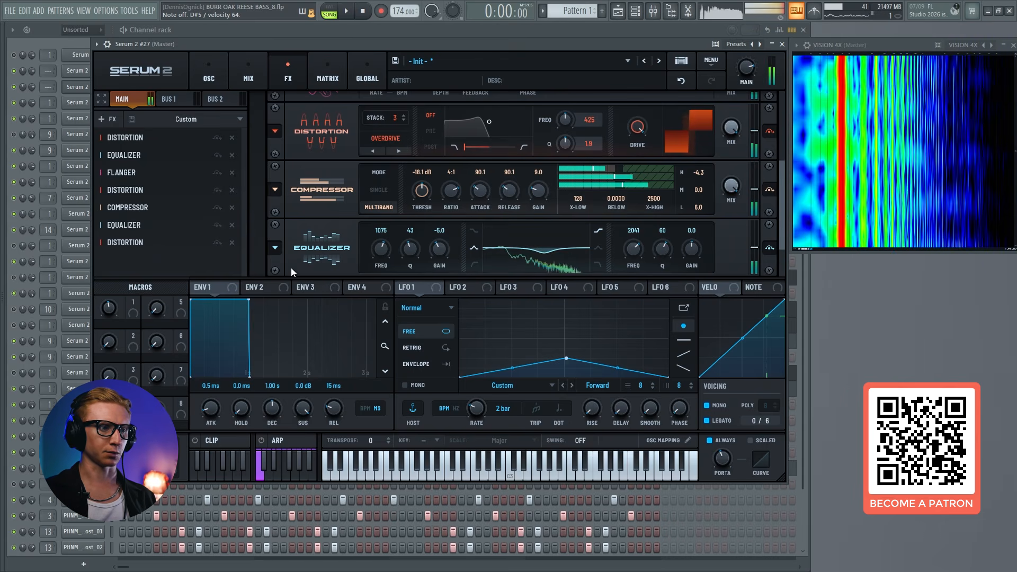
click(217, 226)
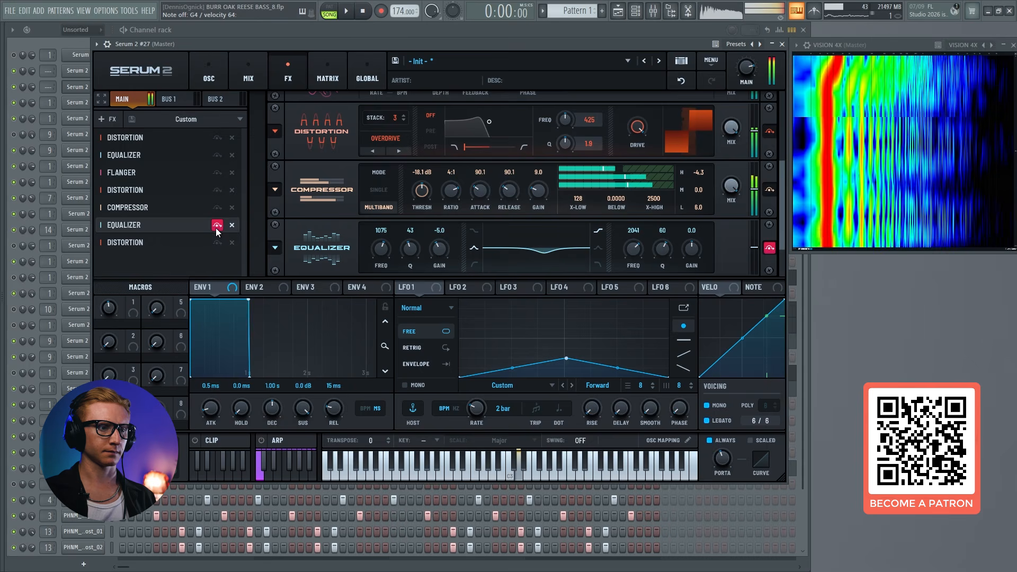
click(216, 227)
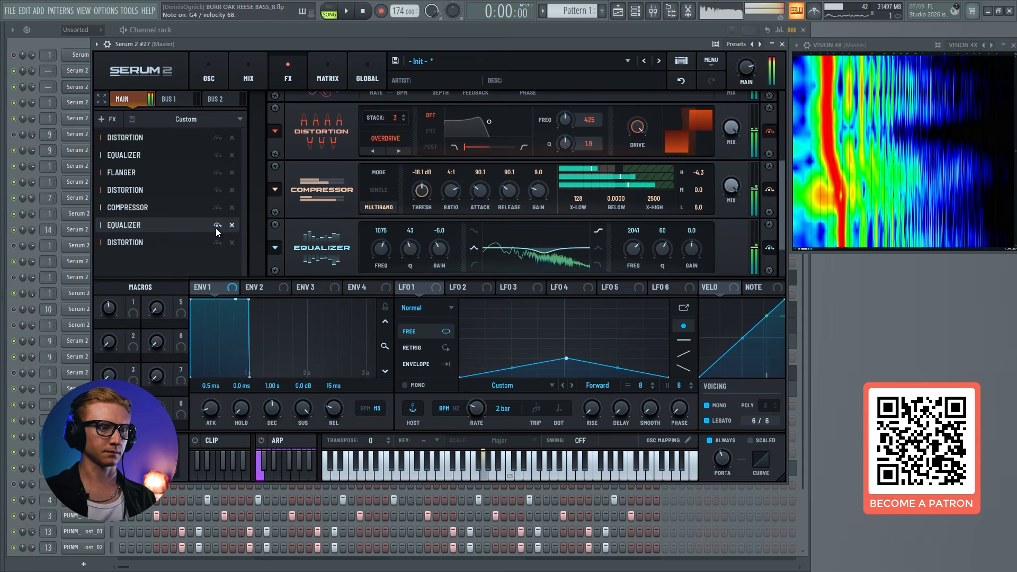
Raise the center peak of LFO 1's triangle shape and set its rate to 1/8, with the modulation matrix shown
click(87, 89)
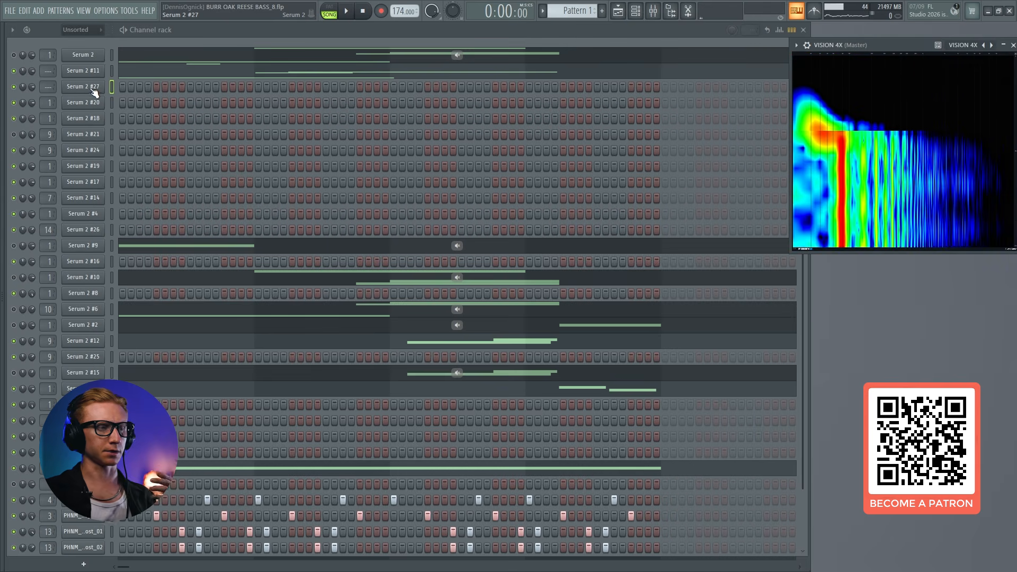
click(76, 88)
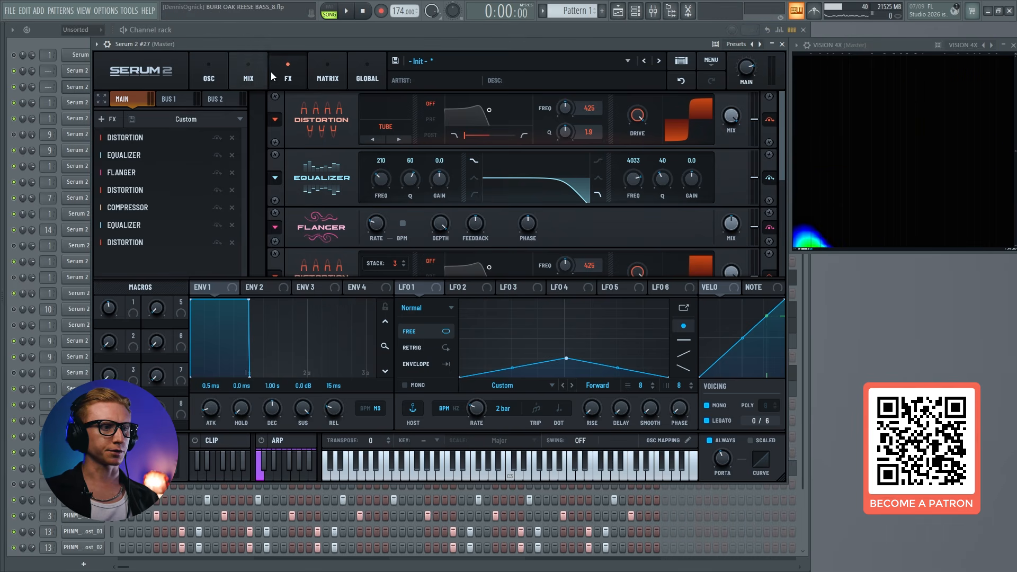
click(318, 71)
click(472, 292)
click(421, 290)
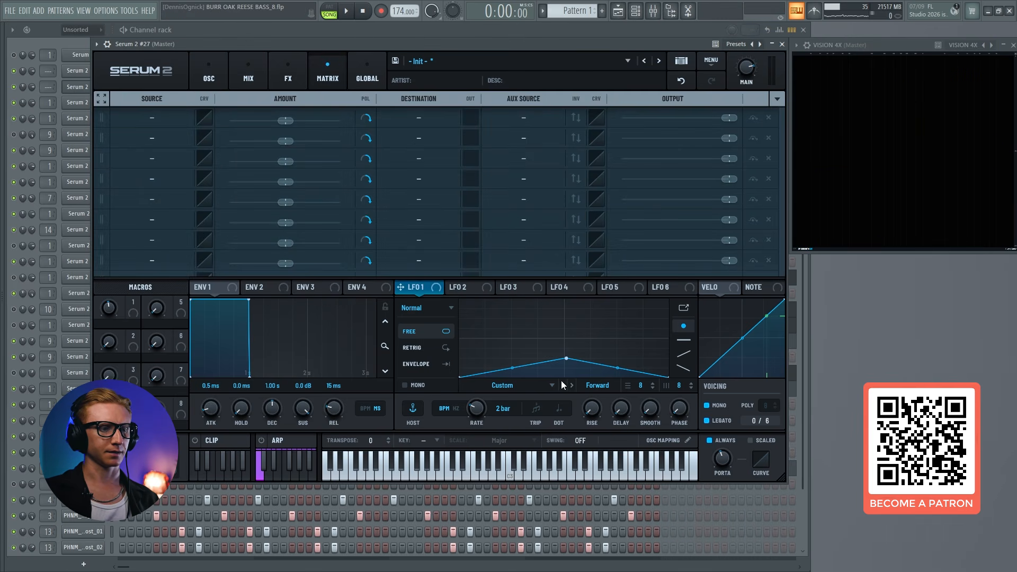
drag(566, 359, 563, 342)
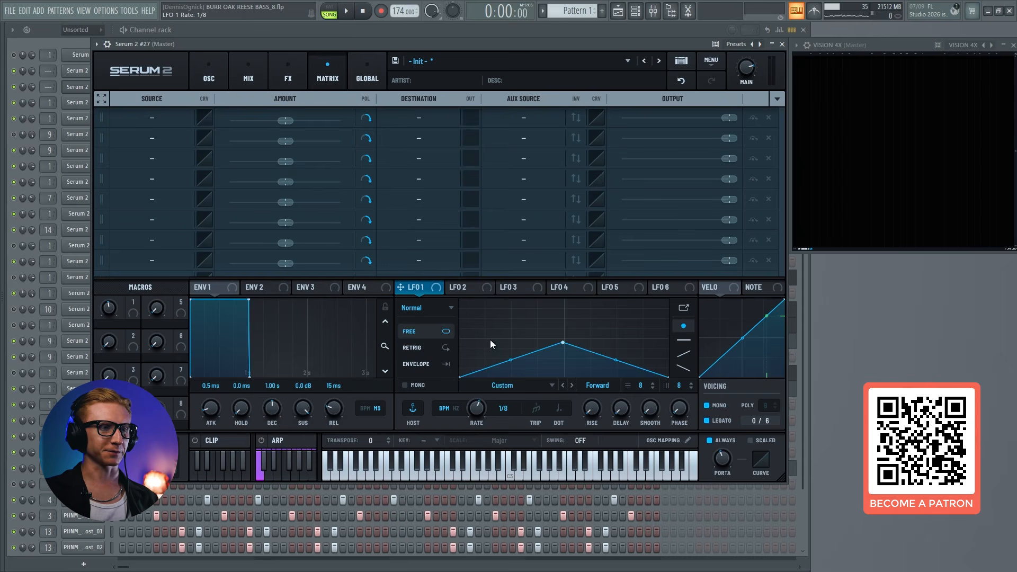
Route LFO 1 to Main Tuning with a 1% amount, set its rate to 1/16 and slightly lower its peak
click(416, 116)
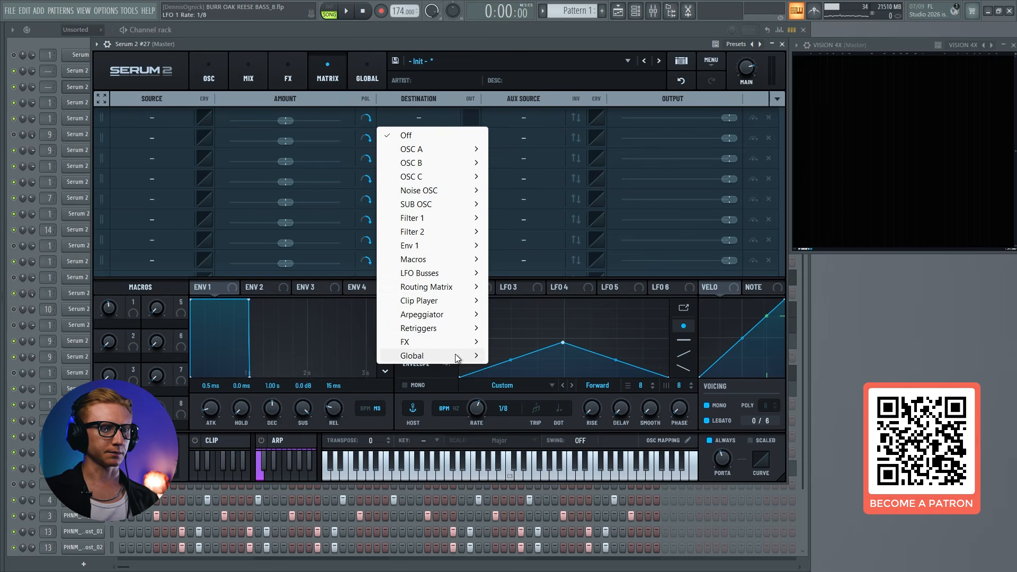
mouse_move(455, 354)
click(515, 356)
drag(434, 291, 122, 115)
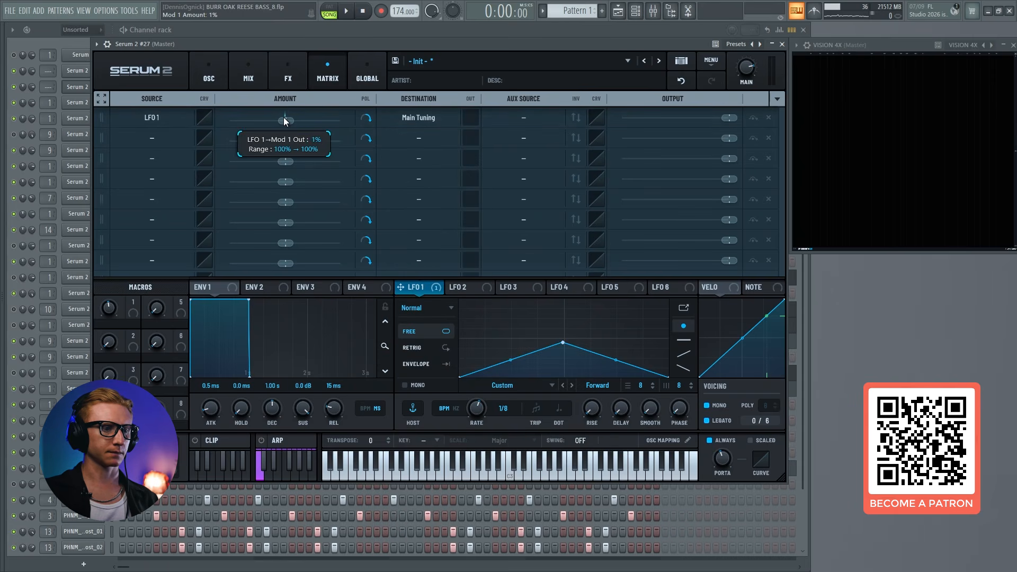
drag(474, 405, 474, 399)
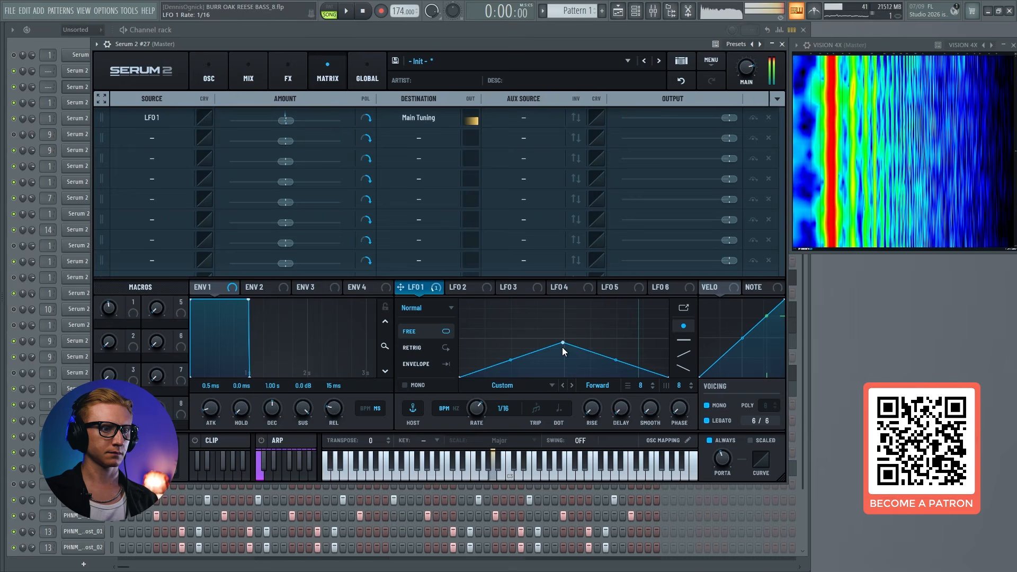
drag(563, 344, 564, 348)
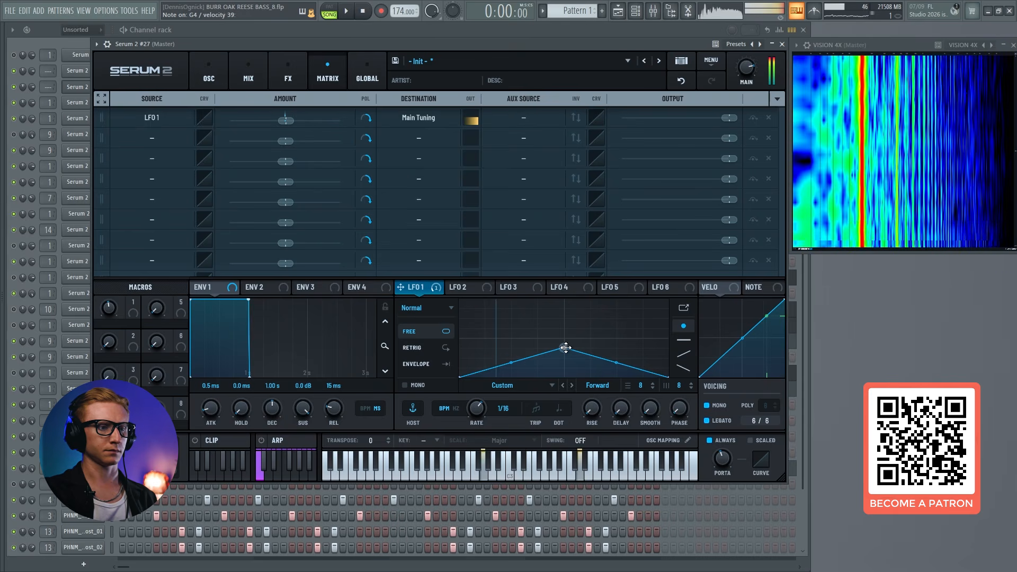
Audition the first equalizer's high-cut frequency in the effects chain
click(288, 74)
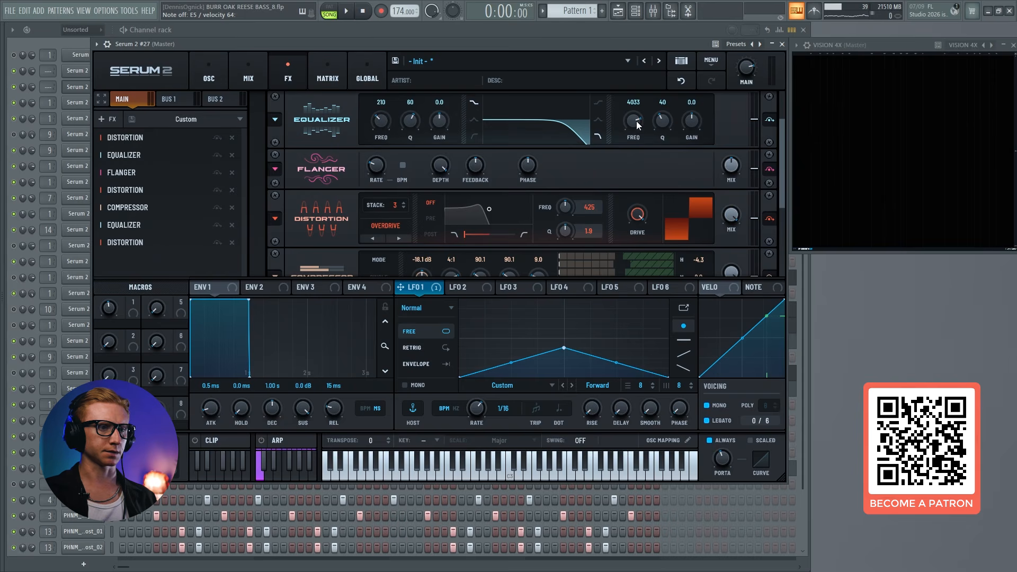
mouse_move(637, 125)
mouse_down()
mouse_move(646, 87)
mouse_move(625, 147)
mouse_move(633, 130)
mouse_up()
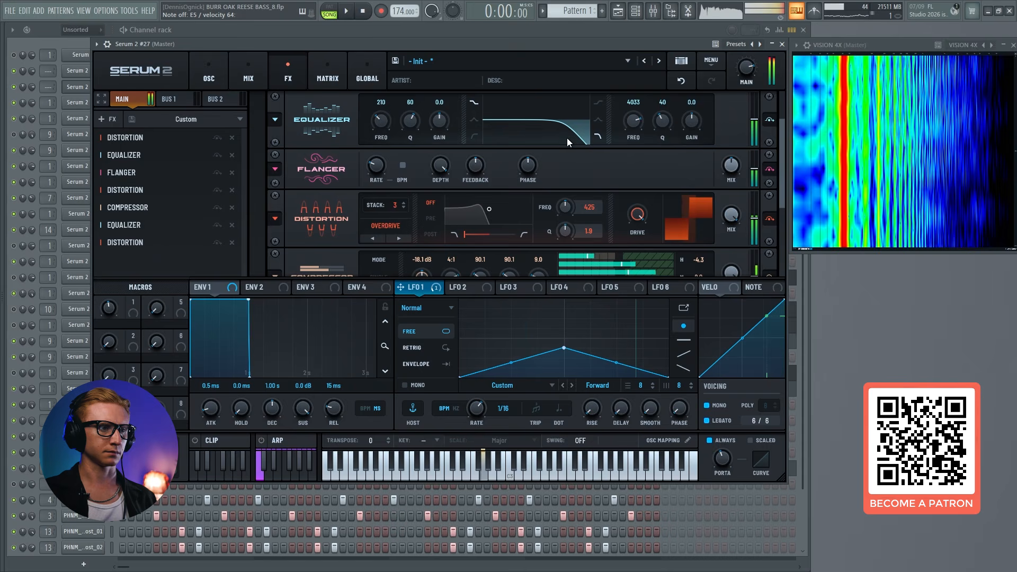
click(80, 91)
click(80, 91)
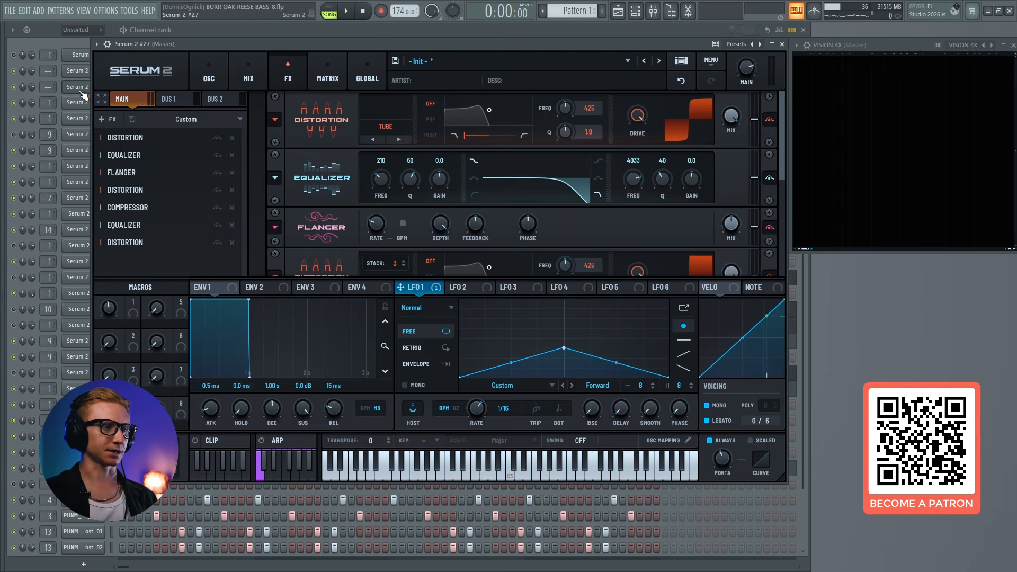
Route the Serum 2 #27 channel to mixer track 1 and bring up the mixer
click(82, 95)
drag(49, 93, 49, 91)
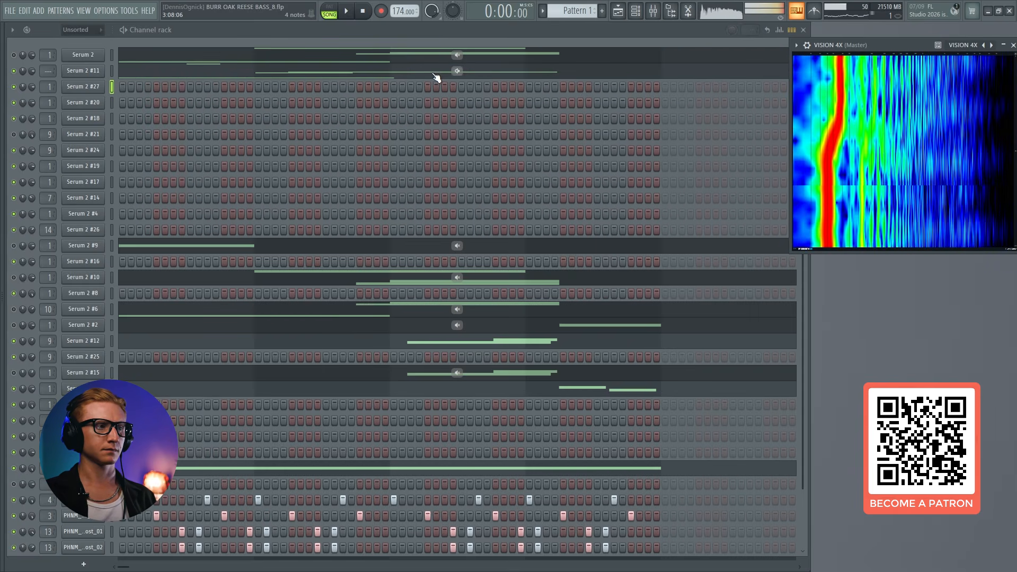
click(94, 87)
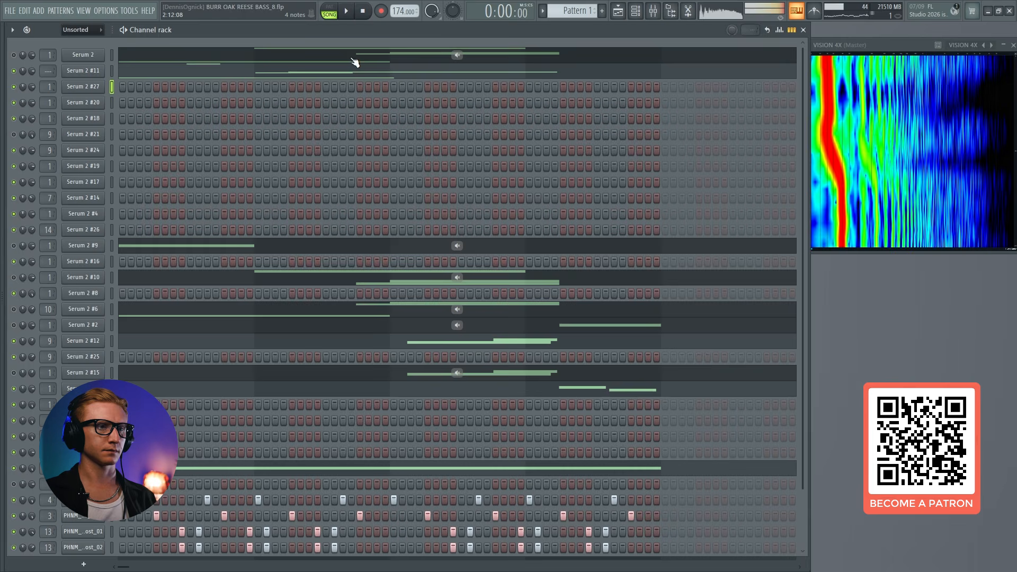
click(655, 16)
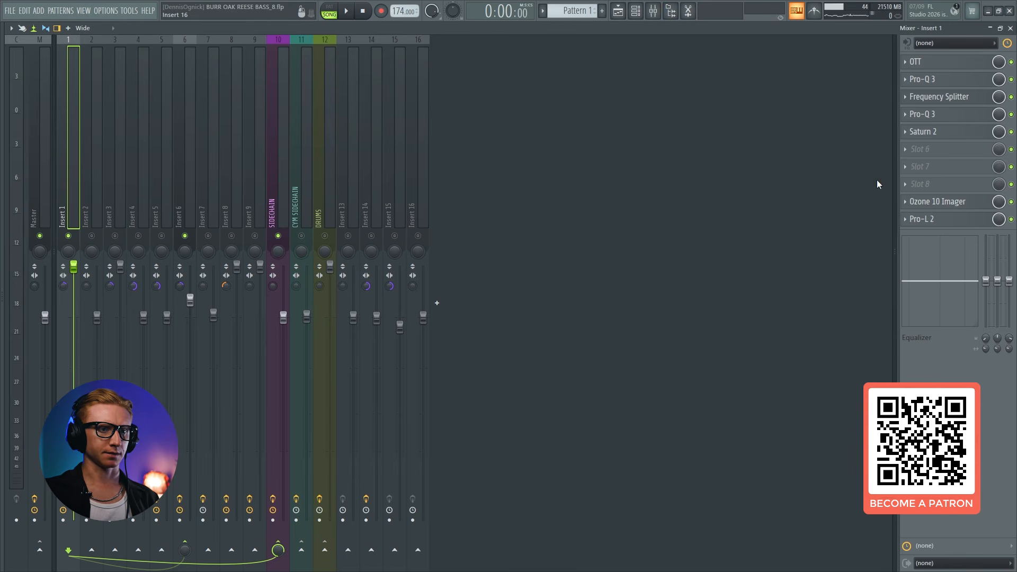
Leave only OTT enabled among the Insert 1 effects, display its settings and play the bass through it
right_click(1011, 63)
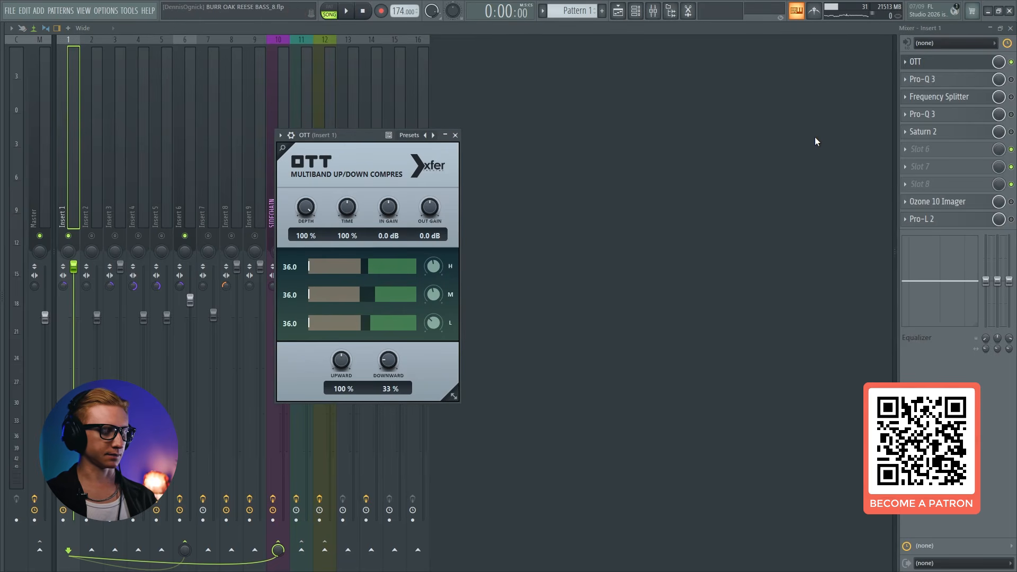
key(b)
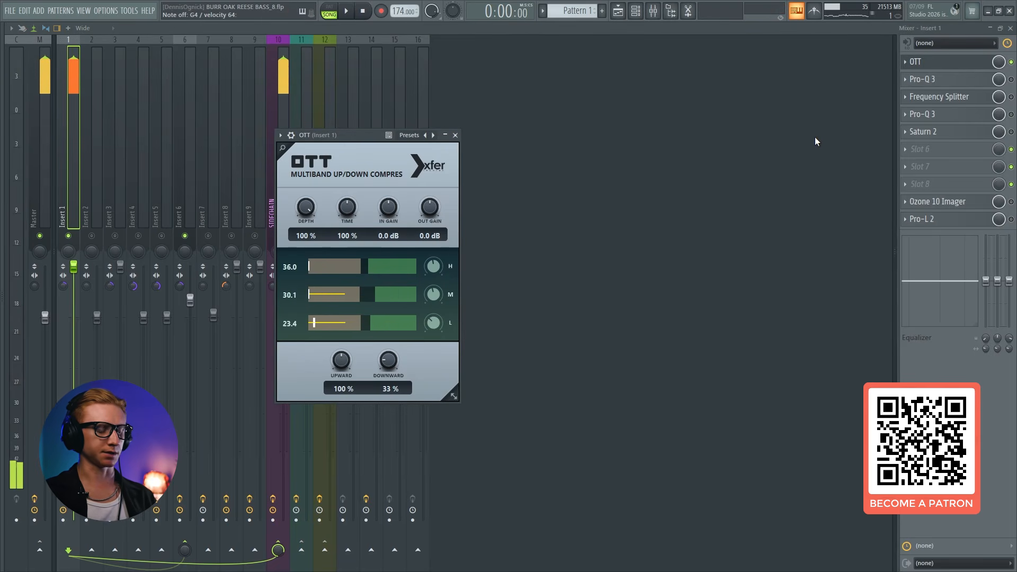
key(b)
Compare the bass with OTT bypassed and enabled, and review the OTT settings
click(1011, 62)
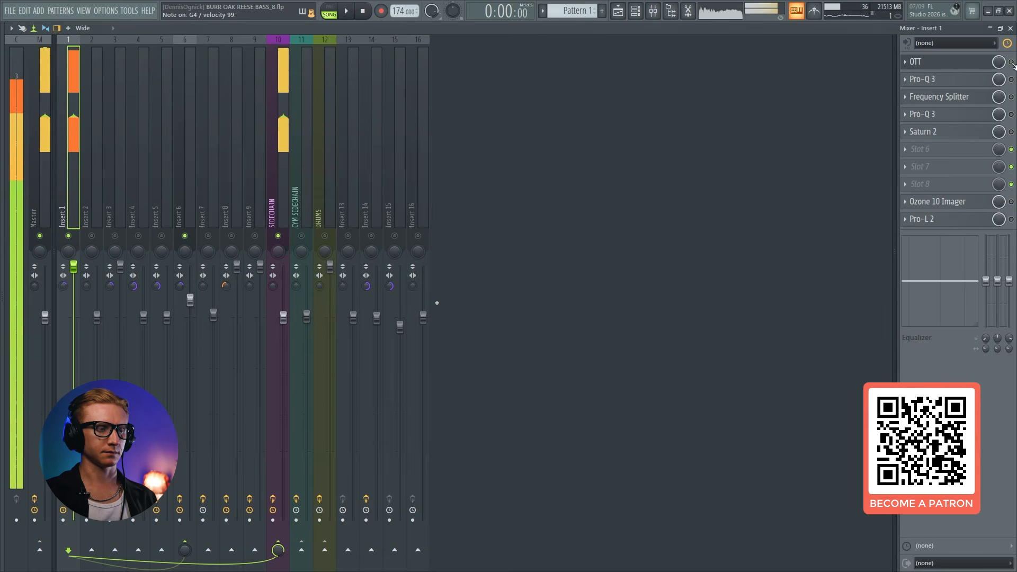
click(1013, 62)
click(955, 63)
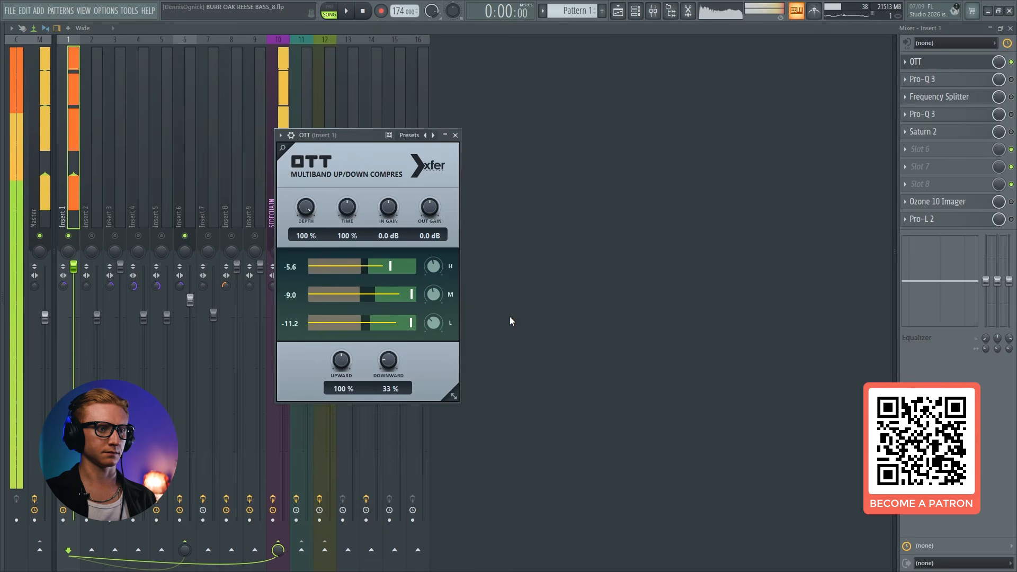
click(1012, 62)
click(1012, 62)
click(966, 63)
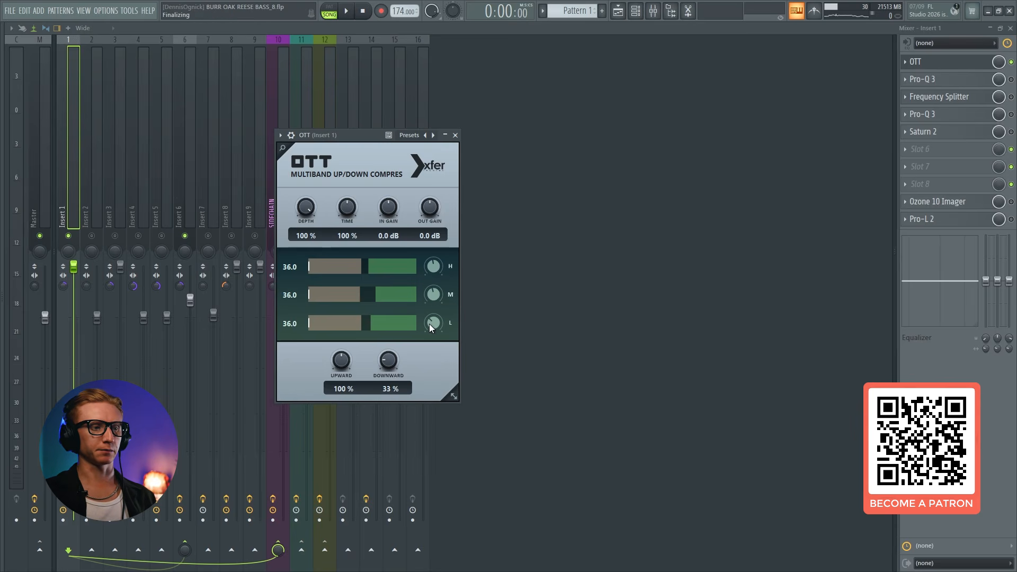
Enable the first Pro-Q 3 after OTT and inspect its low boost and wide upper-mid boost
click(944, 66)
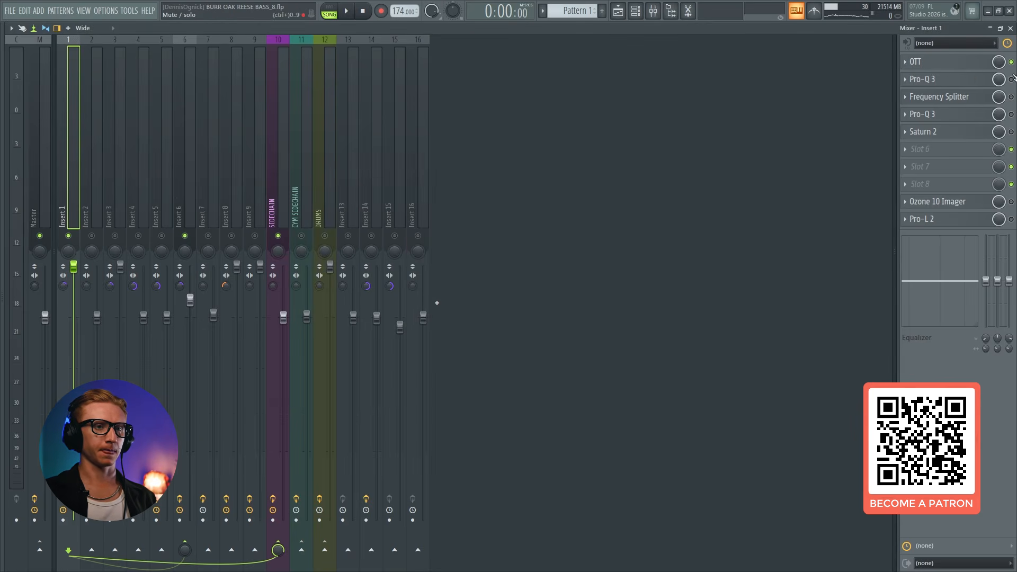
click(971, 84)
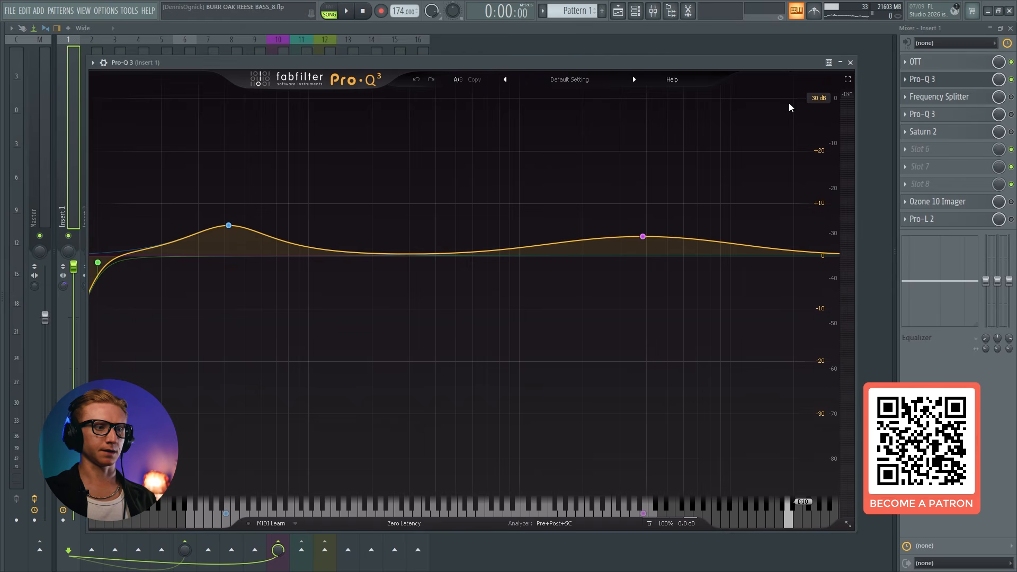
click(228, 224)
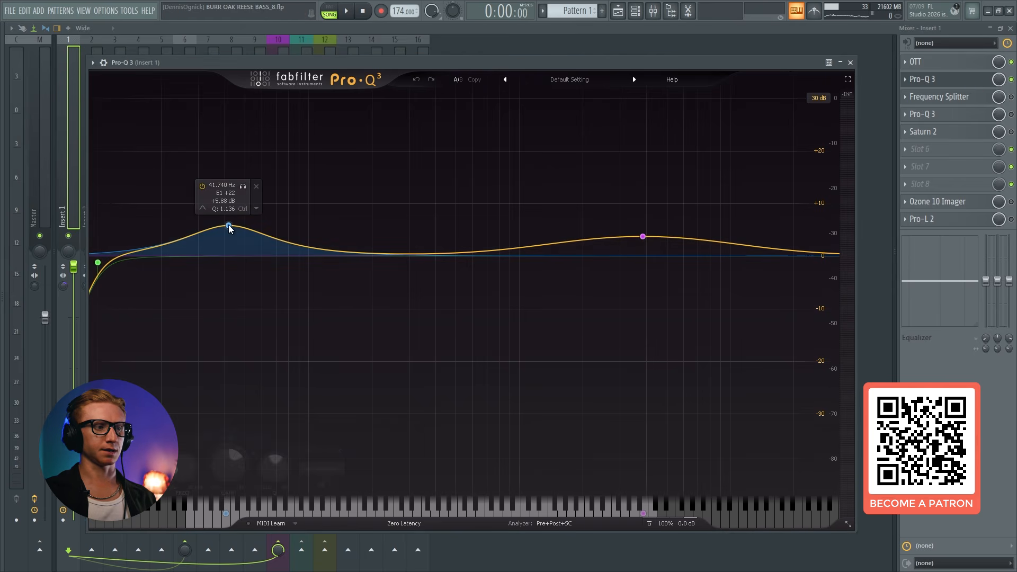
click(642, 237)
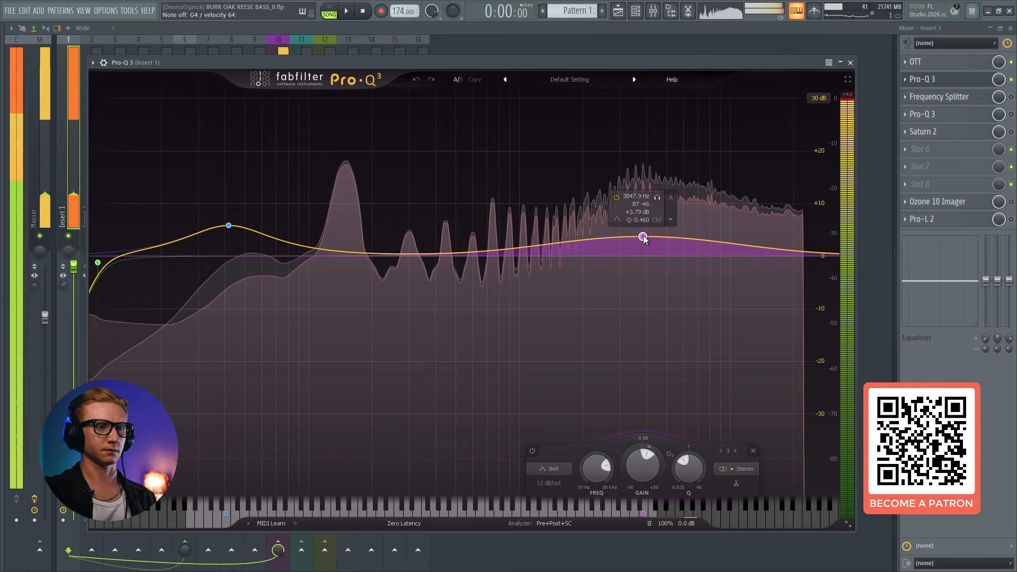
Enable the second Pro-Q 3, after the Frequency Splitter, and display its curve
click(978, 79)
click(980, 114)
click(980, 114)
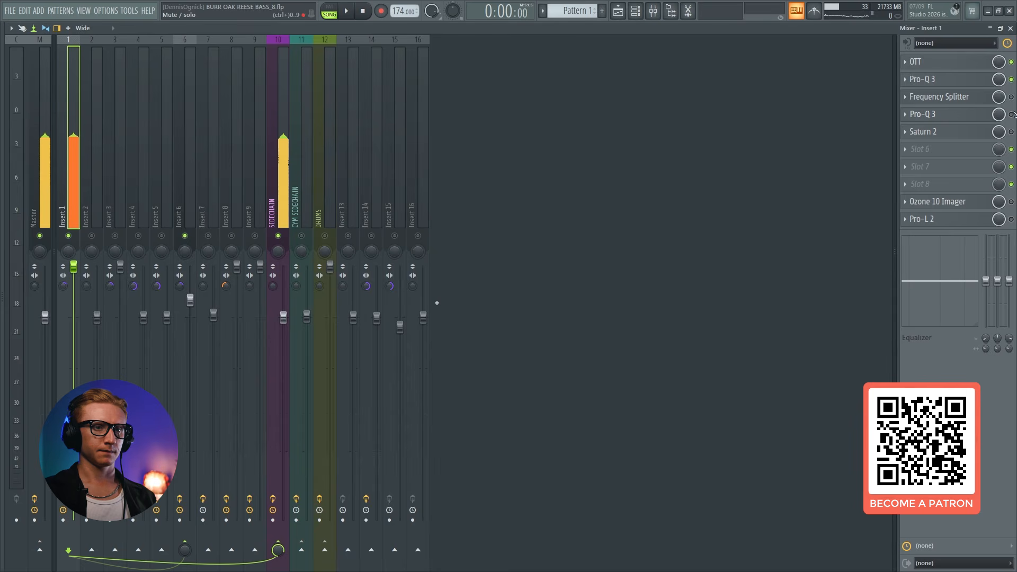
click(980, 114)
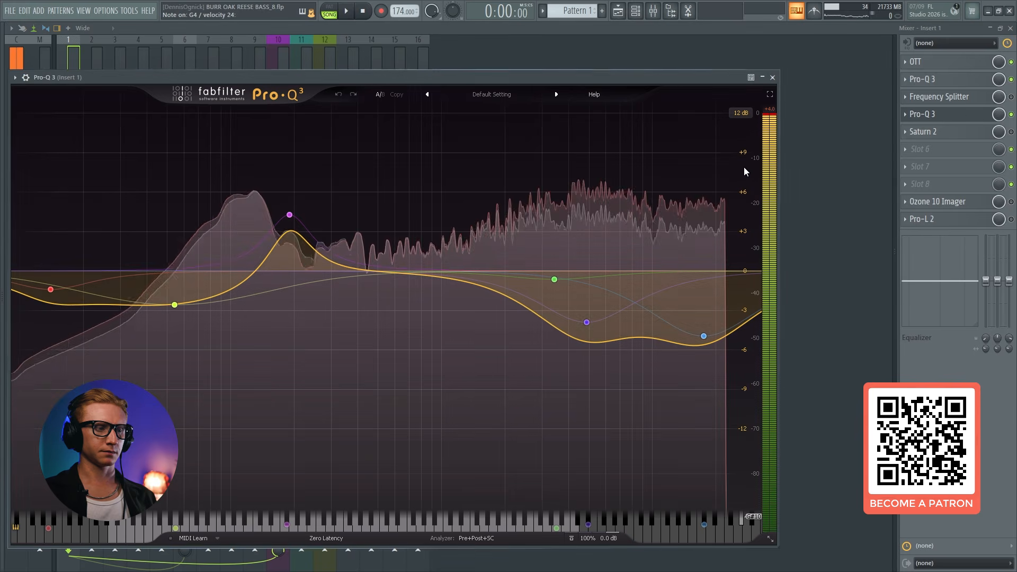
Compare the boosts in the first Pro-Q 3 with the curve of the second one
click(929, 83)
click(929, 83)
click(968, 113)
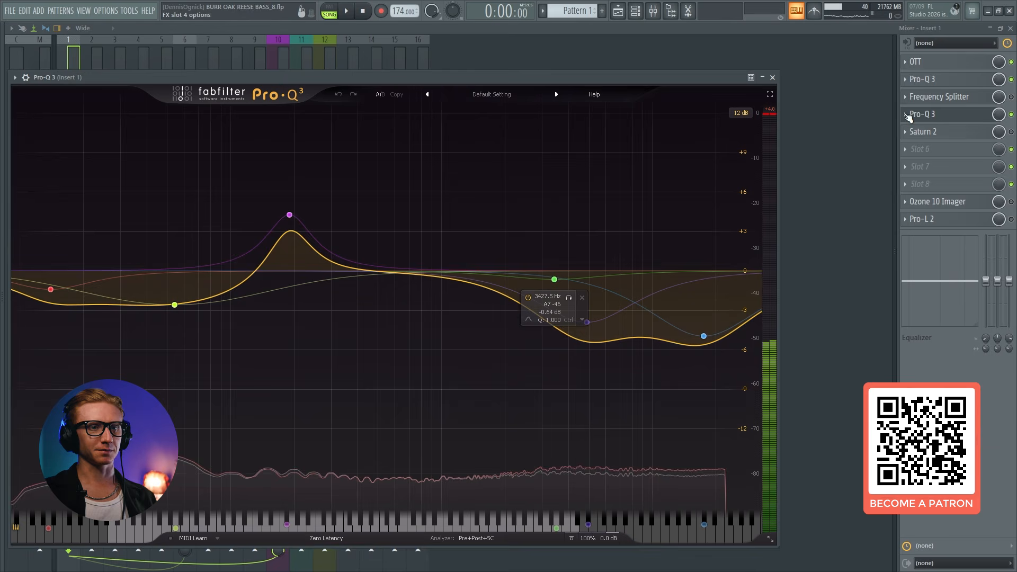
click(953, 80)
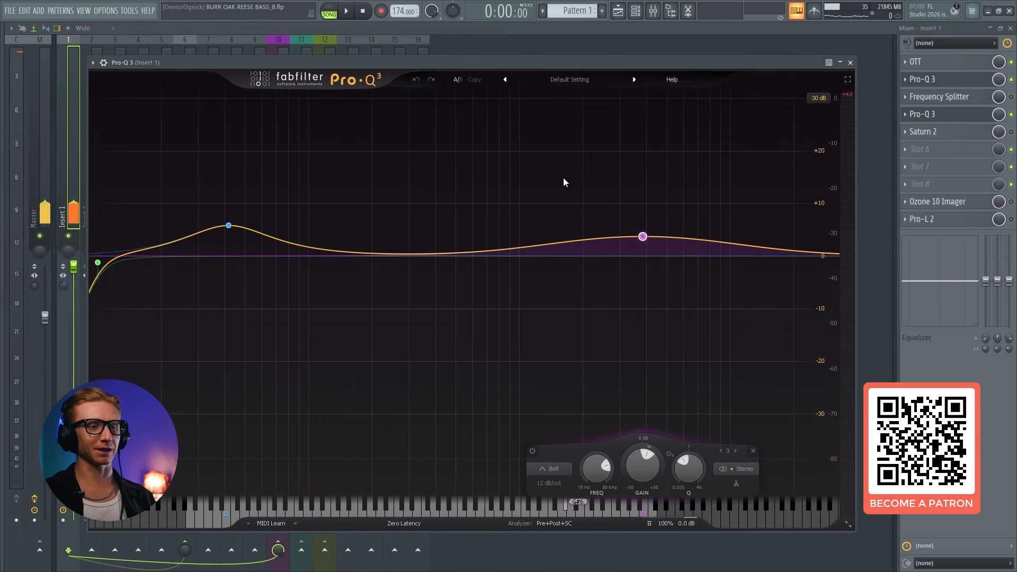
mouse_move(230, 227)
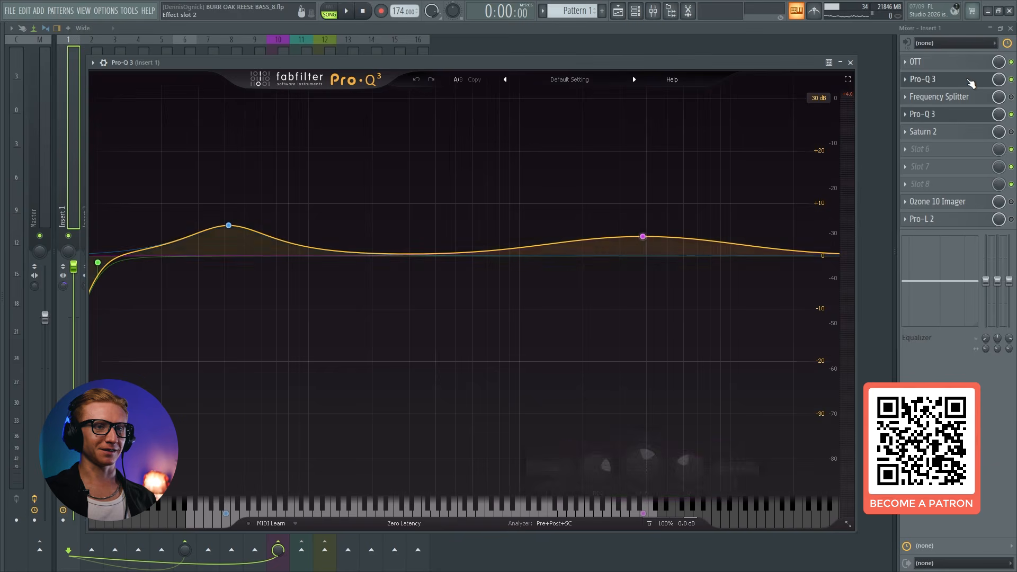
click(932, 80)
click(930, 115)
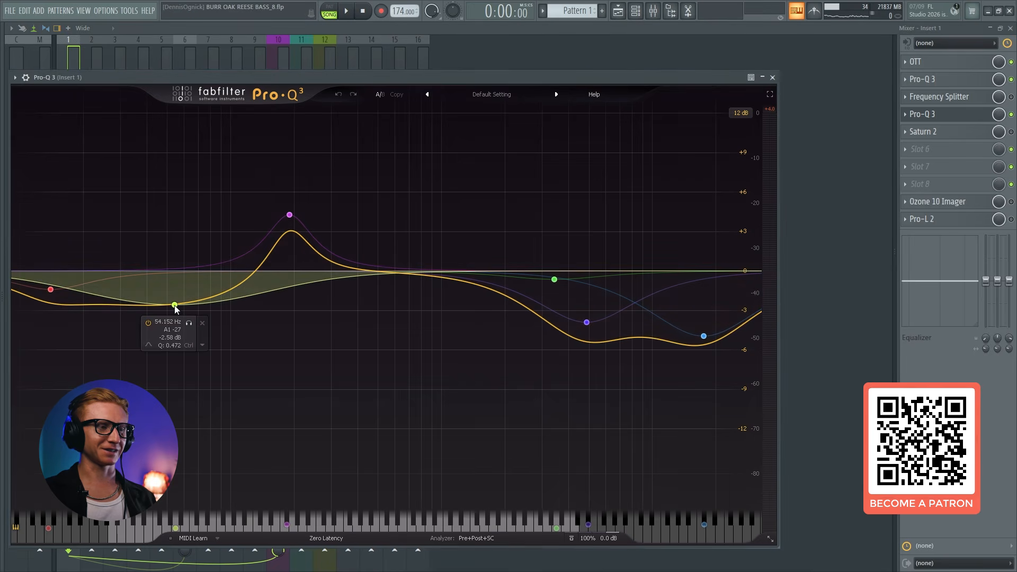
Inspect the 190 Hz boost in the second Pro-Q 3 and recheck the low and upper-mid boosts in the first one
mouse_move(260, 228)
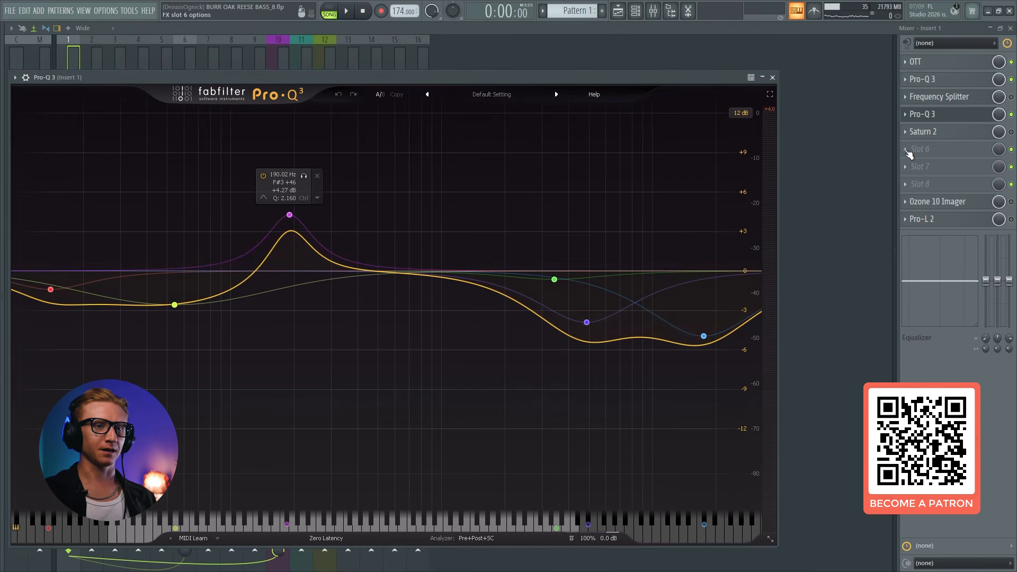
click(953, 117)
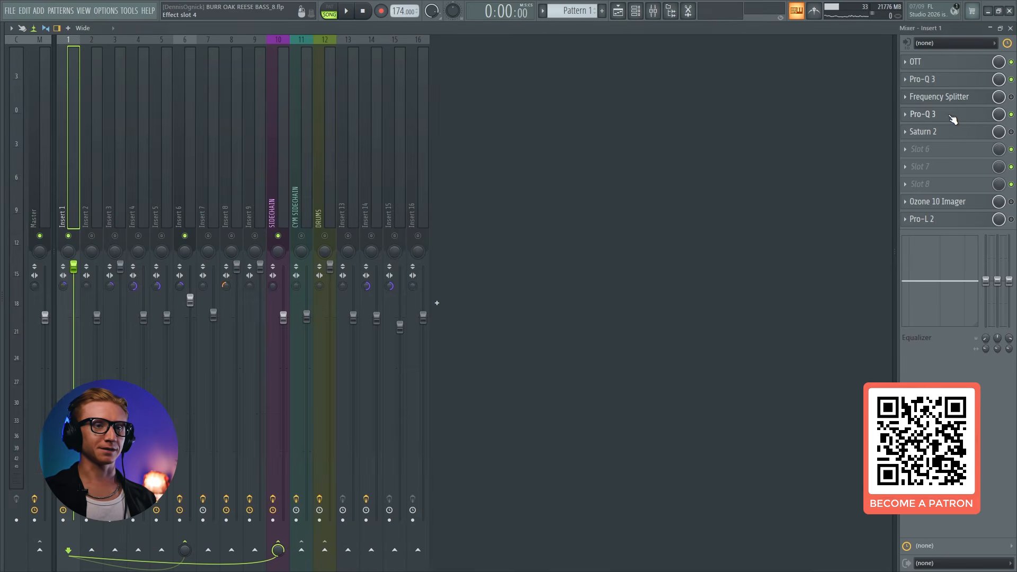
click(952, 85)
click(952, 85)
click(952, 85)
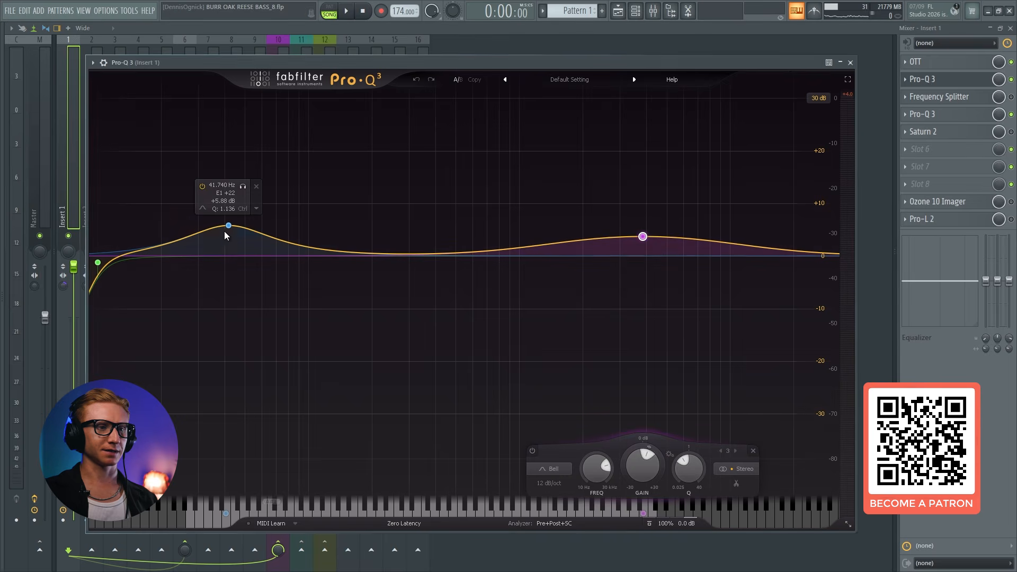
click(952, 80)
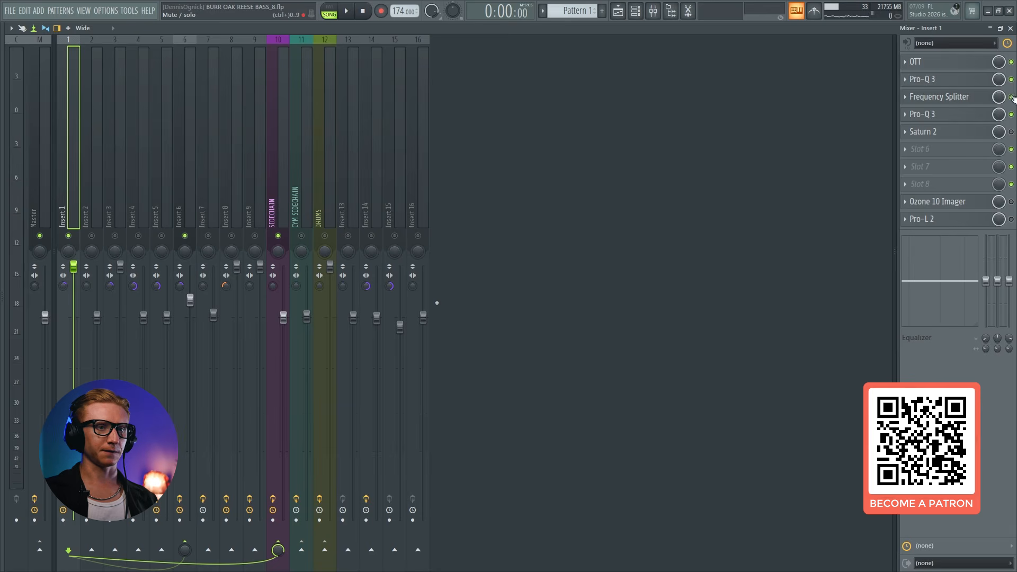
Review the Frequency Splitter's three-band split and audition the bass with the 190 Hz band selected in the second Pro-Q 3
click(948, 96)
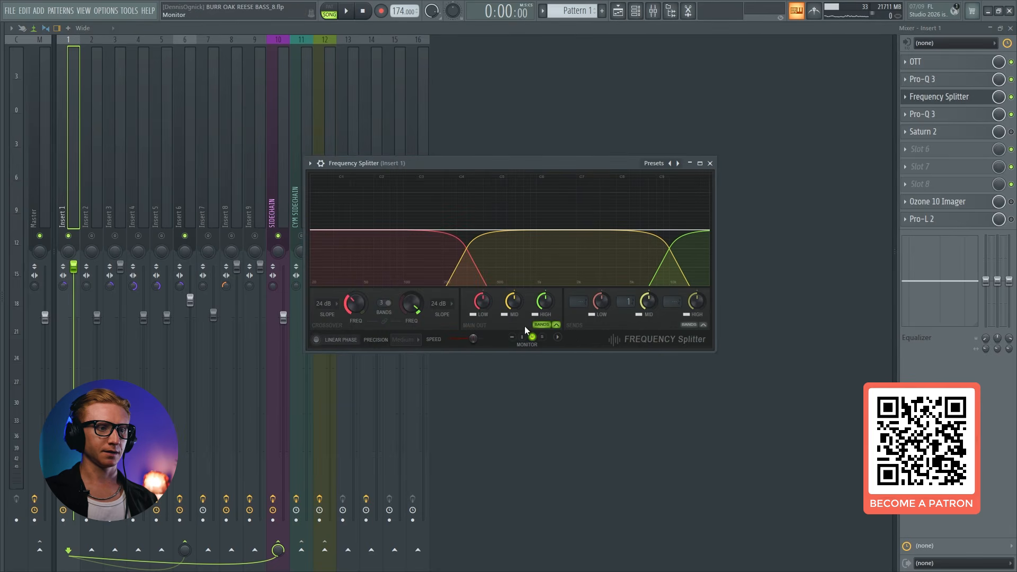
click(940, 99)
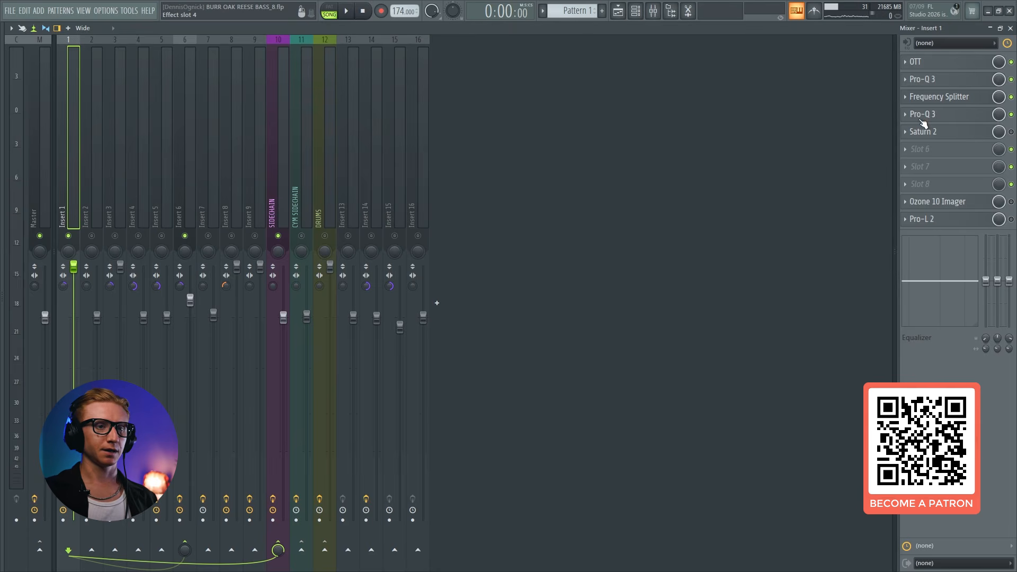
click(977, 118)
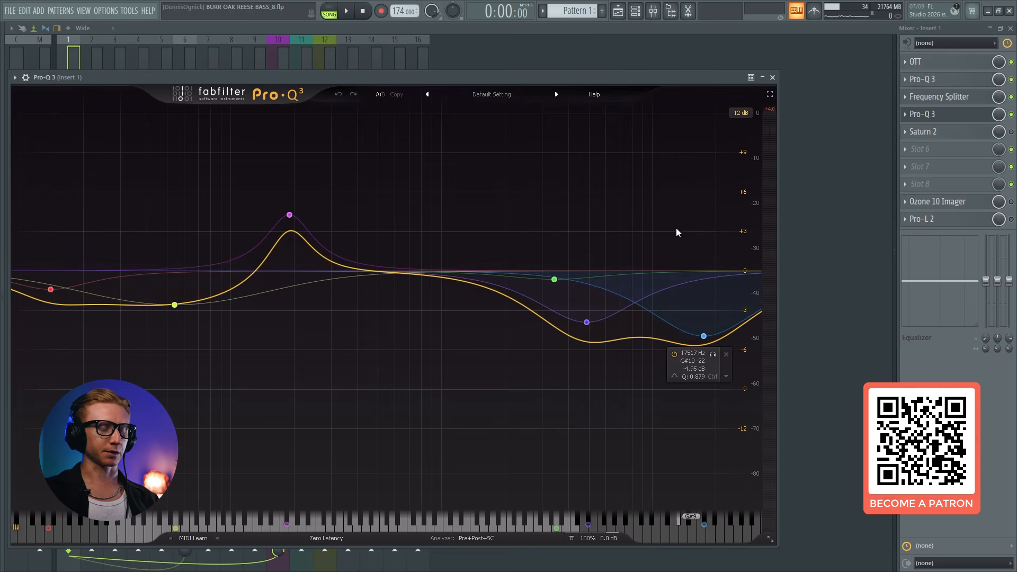
click(289, 215)
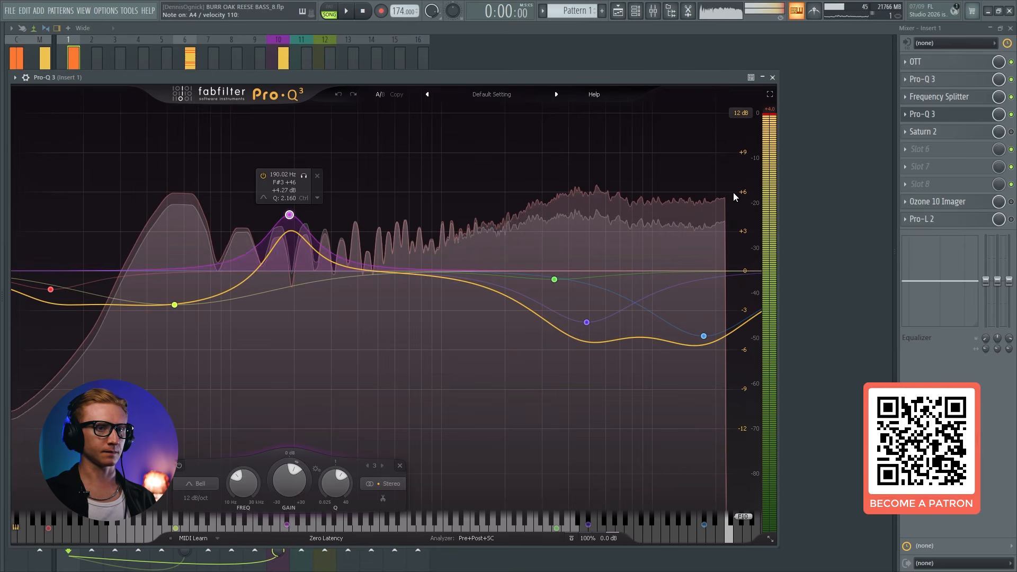
Enable Saturn 2 on Insert 1, keep its Clean Tape saturation style, and audition the bass through it
click(923, 132)
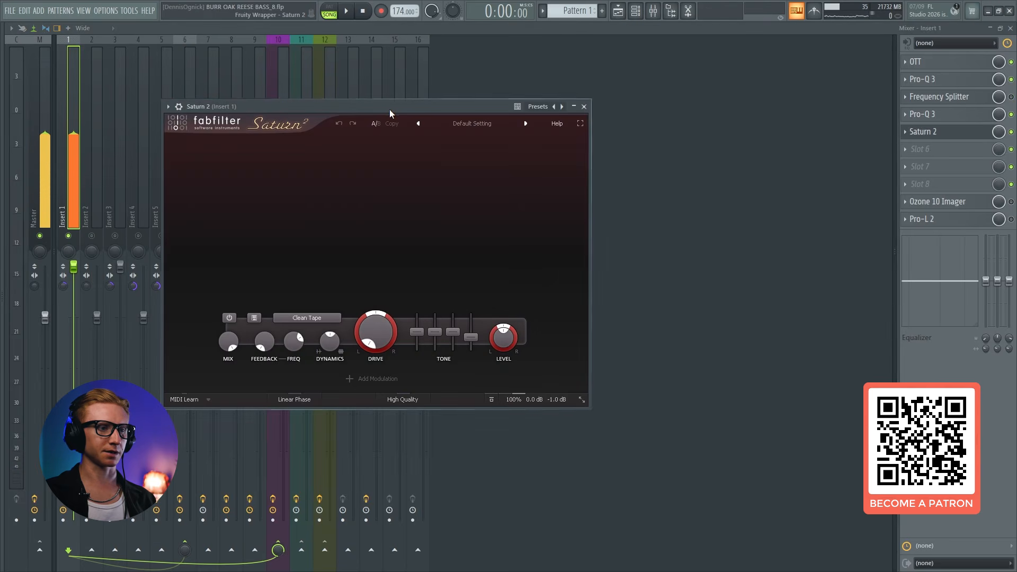
drag(390, 107, 483, 96)
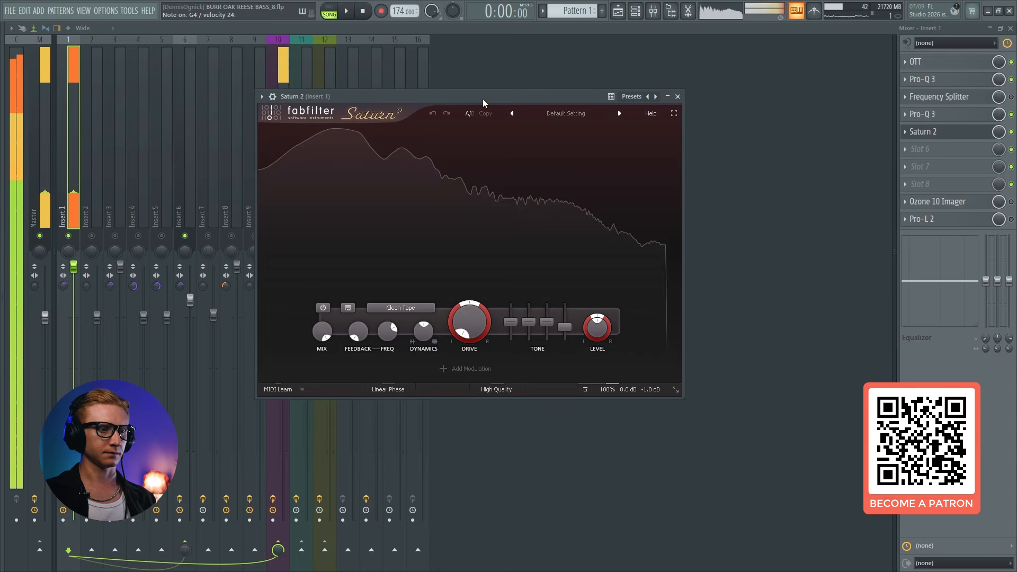
click(414, 308)
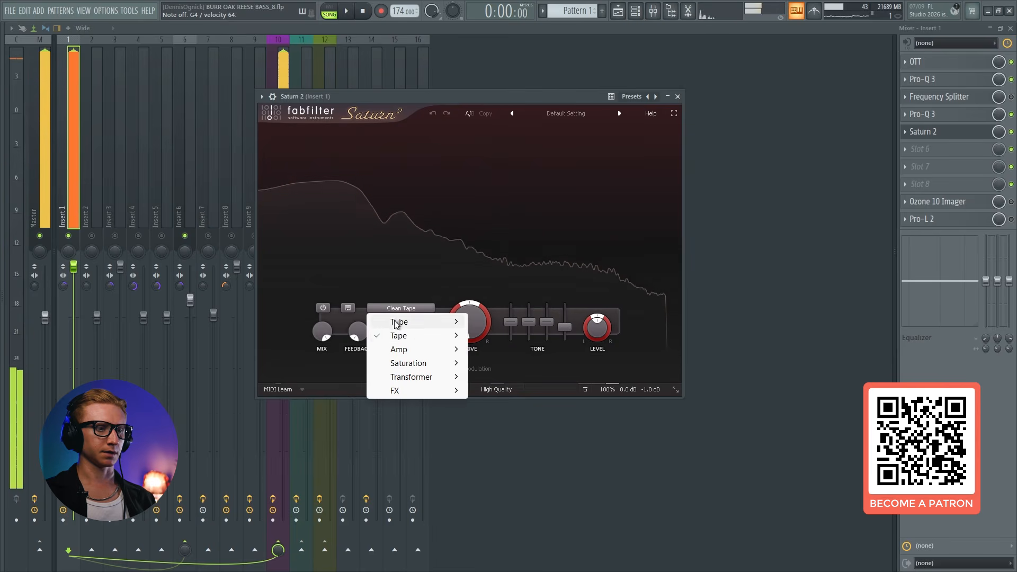
mouse_move(401, 334)
click(509, 347)
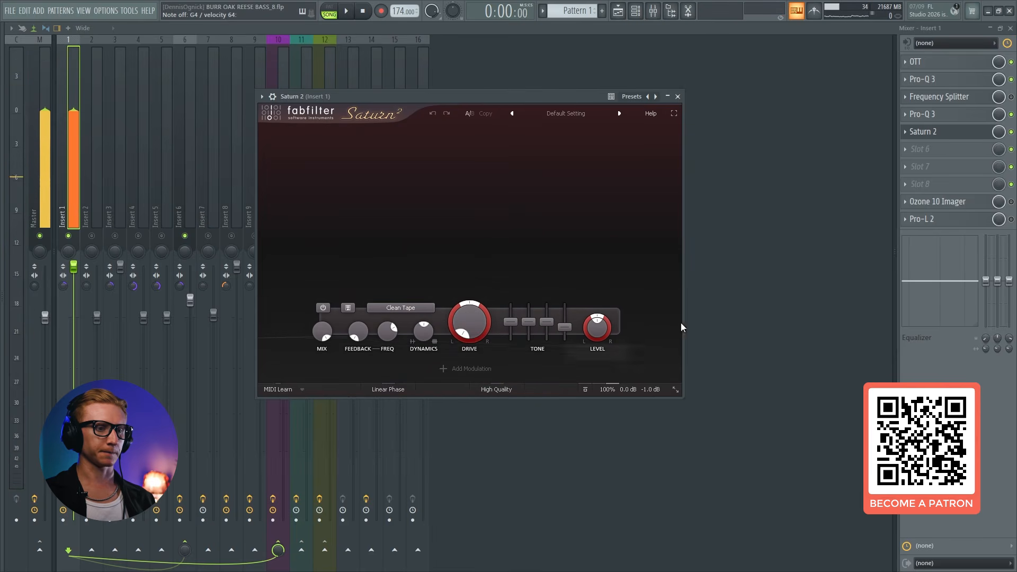
key(Escape)
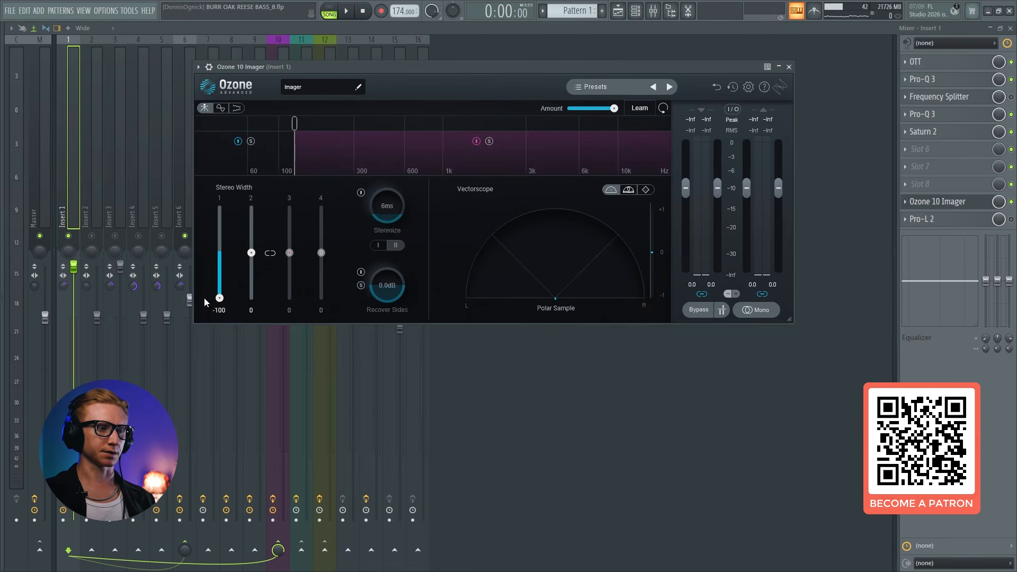
Enable Ozone 10 Imager, Pro-L 2 and the Frequency Splitter on Insert 1 and review each plugin's settings
click(954, 204)
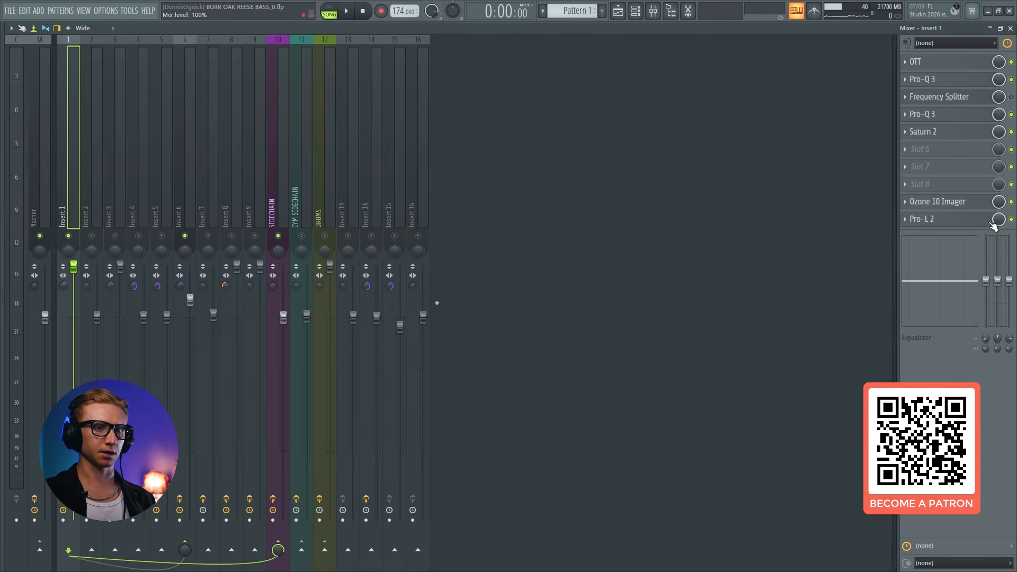
click(963, 219)
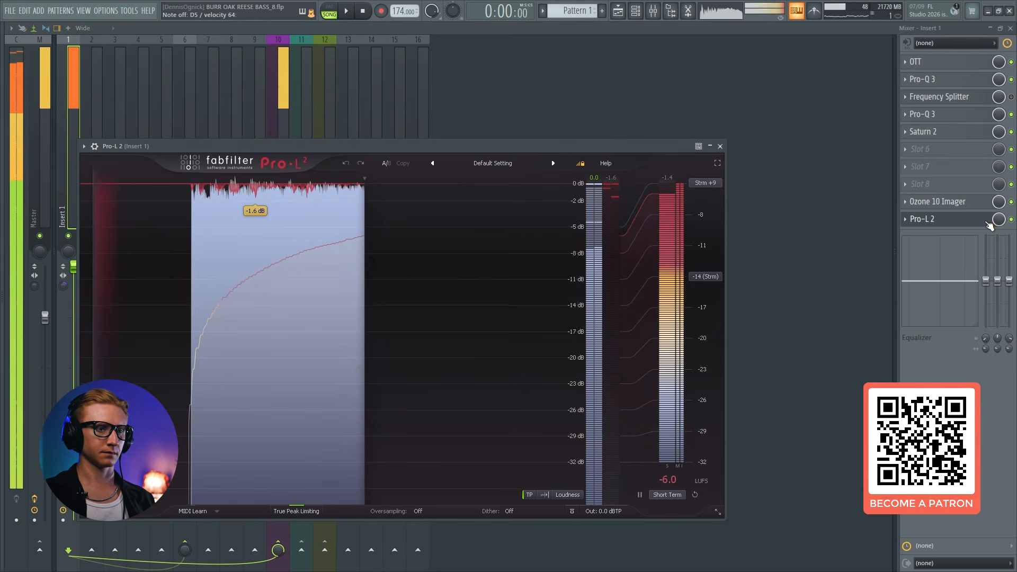
click(987, 222)
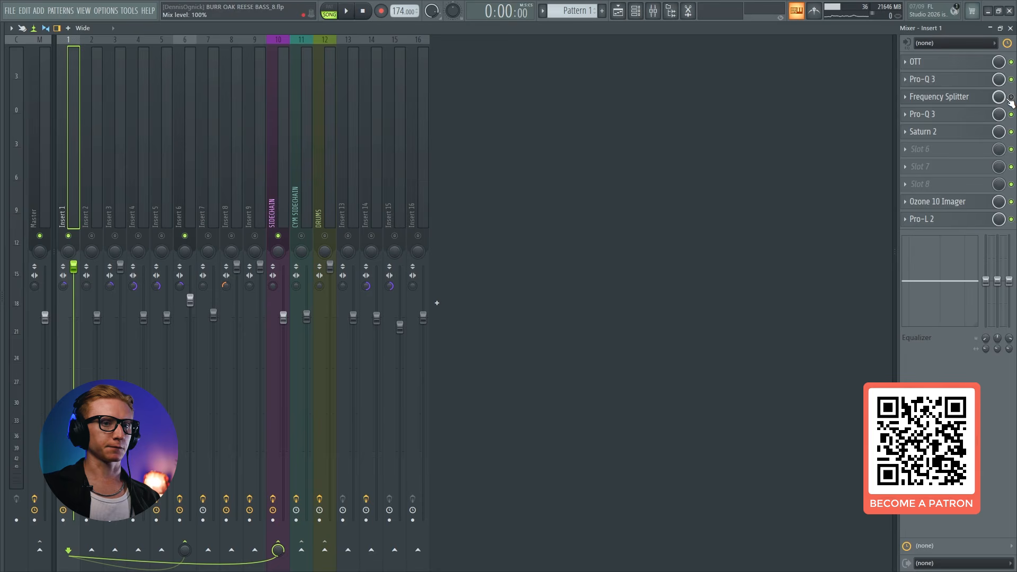
click(948, 97)
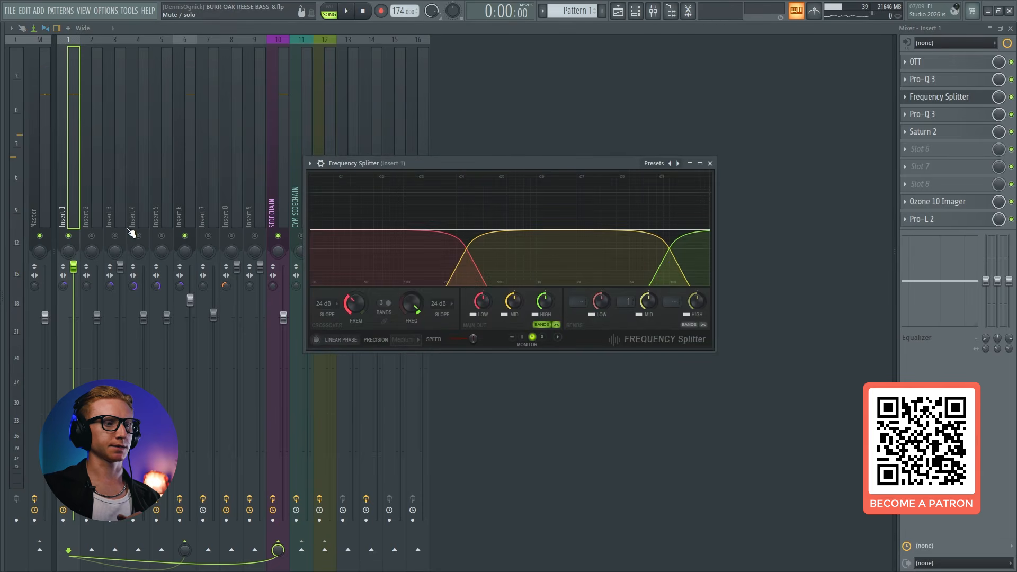
Remove the Pro-Q 3 from slot 10 of Insert 6 and bypass all remaining effects on that track
right_click(188, 235)
click(185, 172)
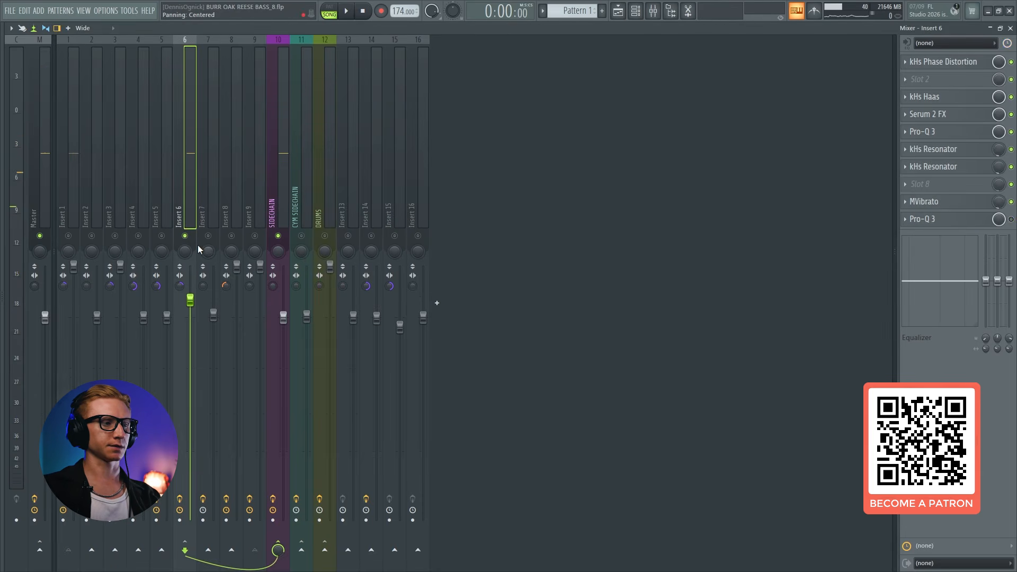
click(905, 219)
click(912, 244)
click(1011, 219)
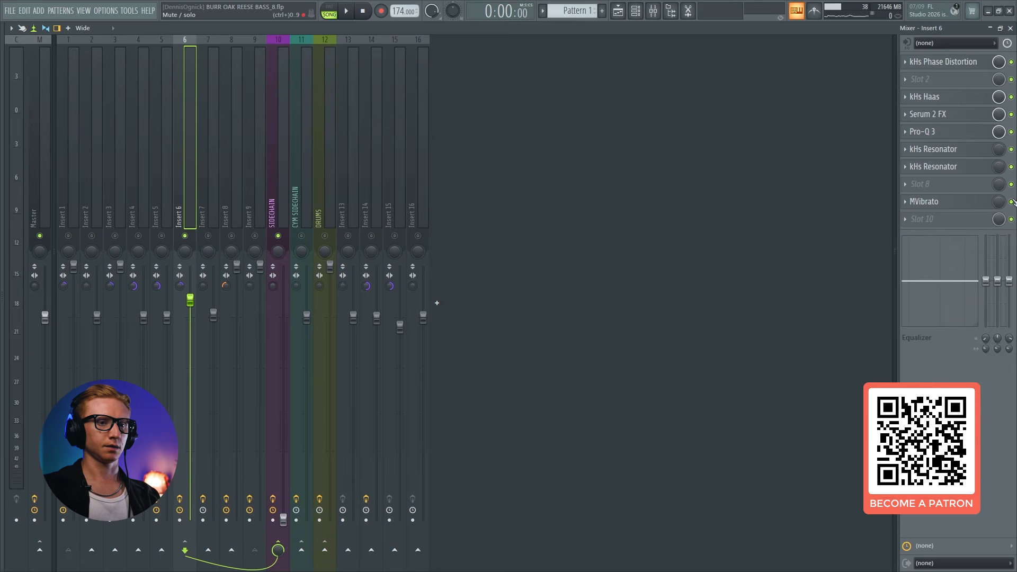
click(1011, 62)
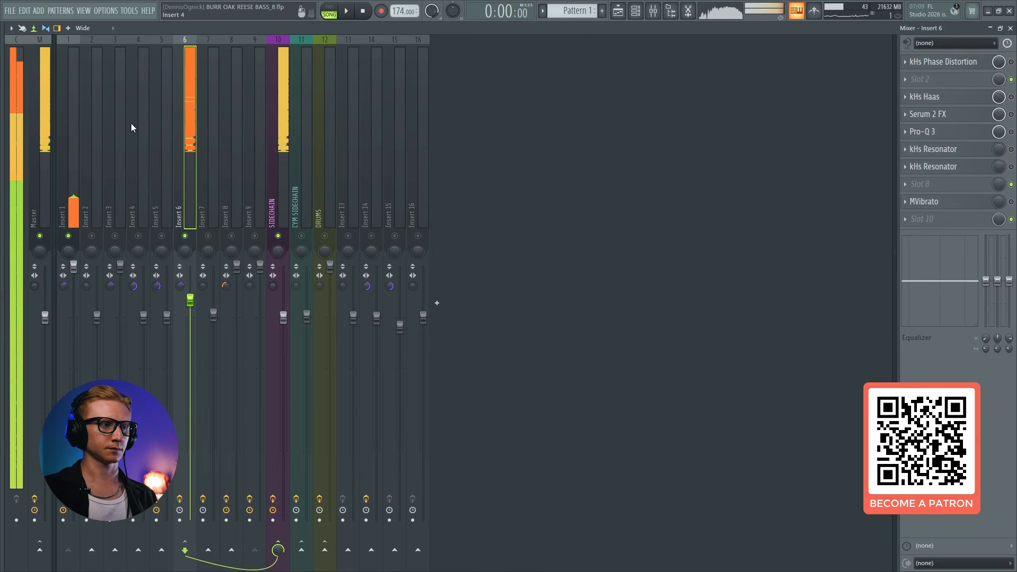
Check the mid-band send in Insert 1's Frequency Splitter and the Insert 6 track it feeds
click(72, 140)
click(935, 97)
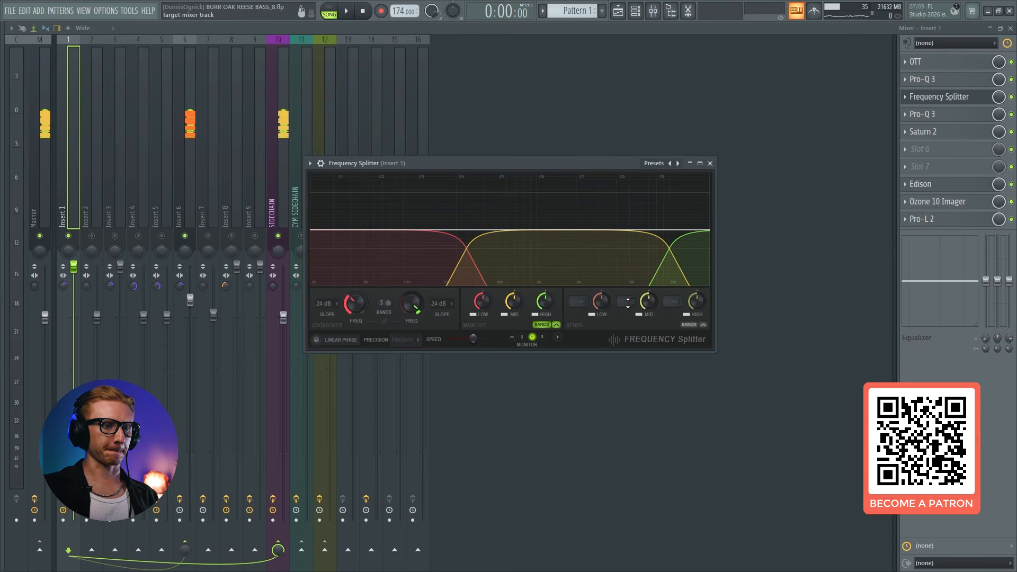
click(190, 192)
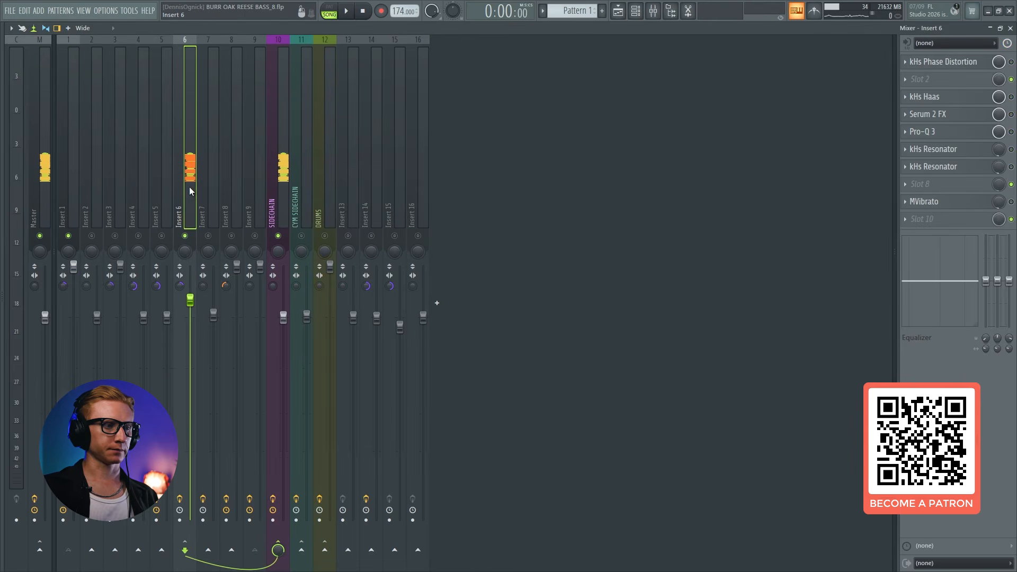
Sidechain Insert 1 to Insert 6 and check both tracks' effect chains
click(75, 191)
right_click(185, 550)
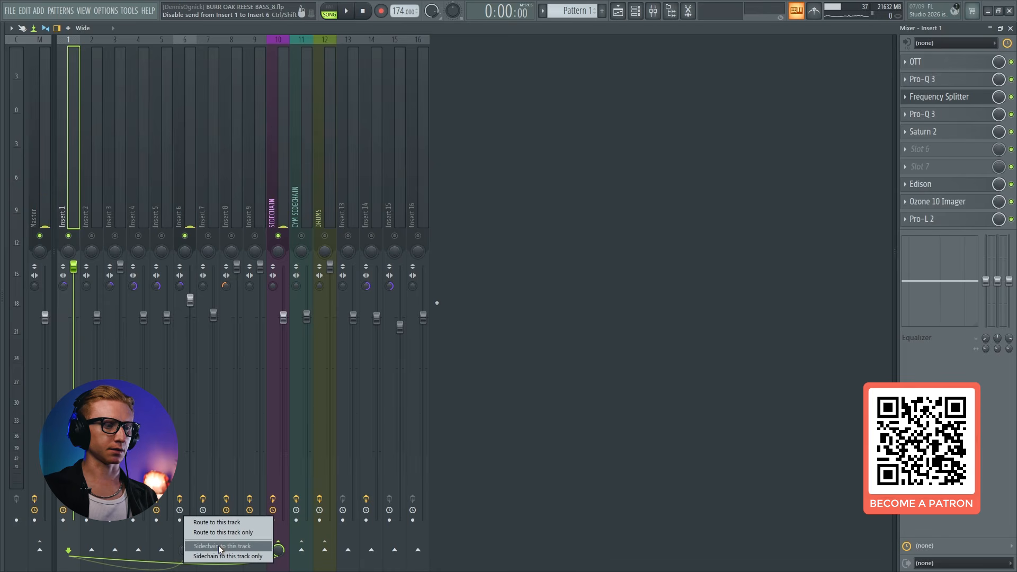
click(218, 546)
click(193, 148)
click(78, 148)
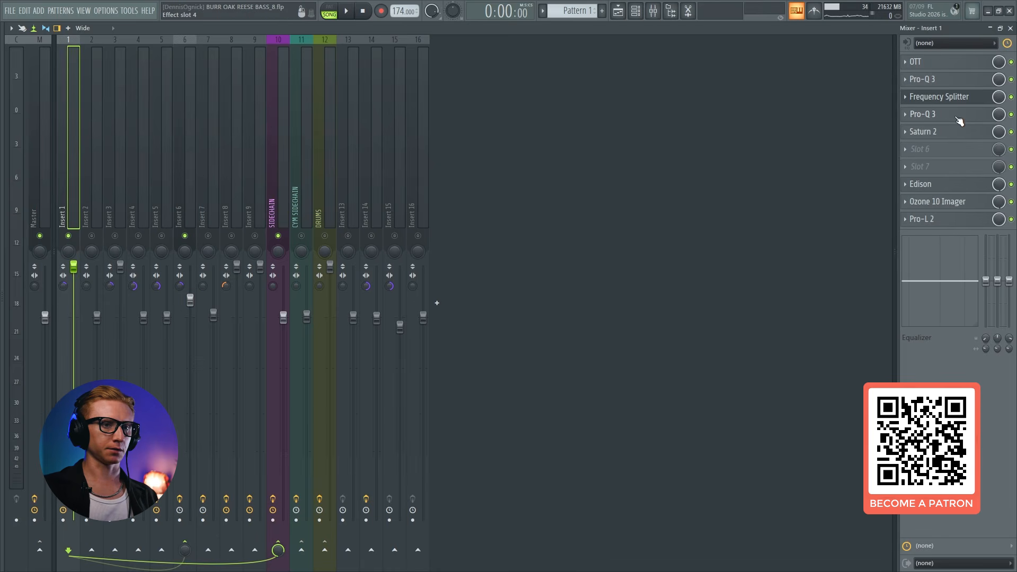
Compare the mid band of Insert 1's Frequency Splitter with the effect chain on Insert 6 and play the bass through the splitter
click(954, 97)
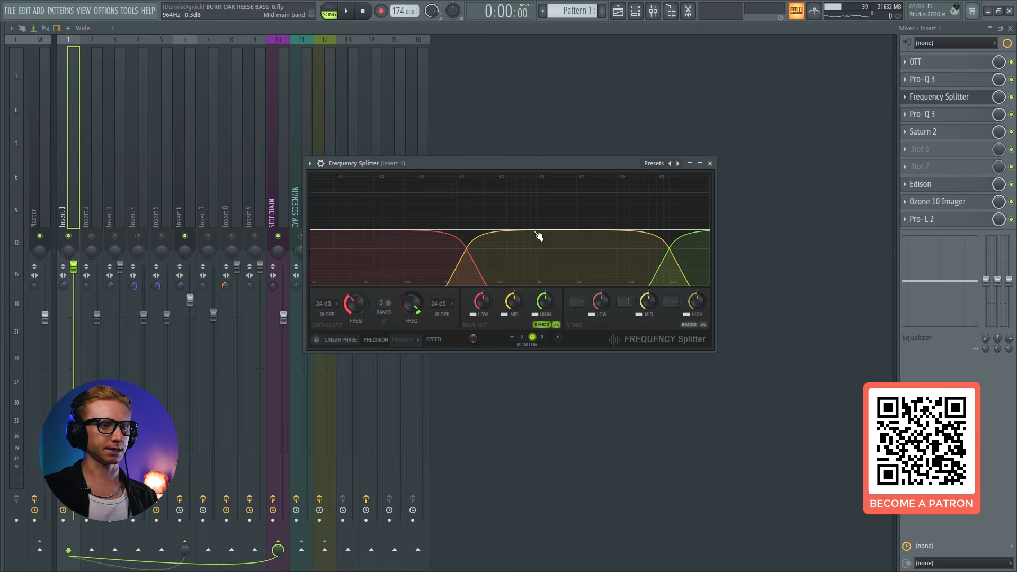
click(183, 164)
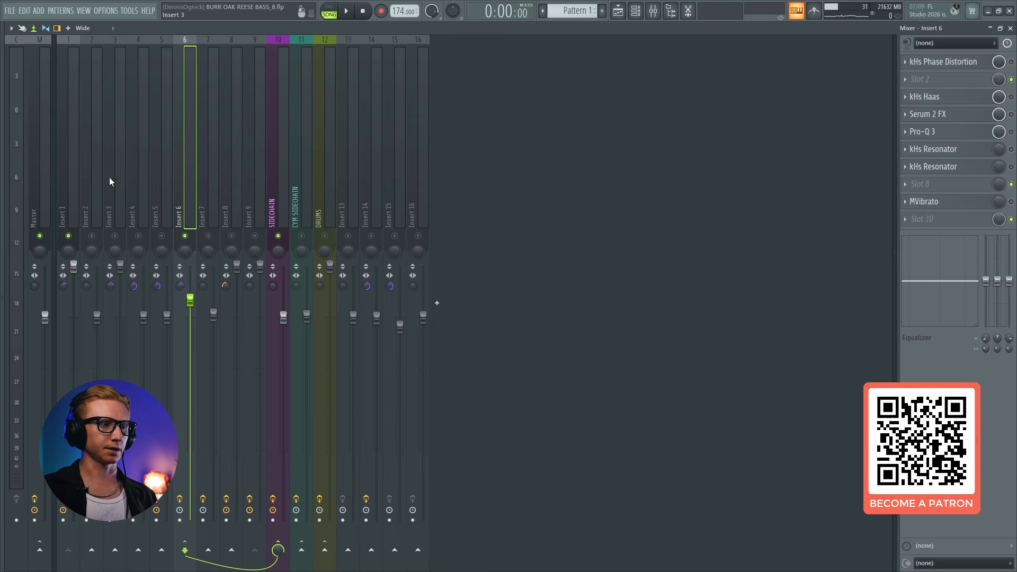
click(74, 177)
click(191, 104)
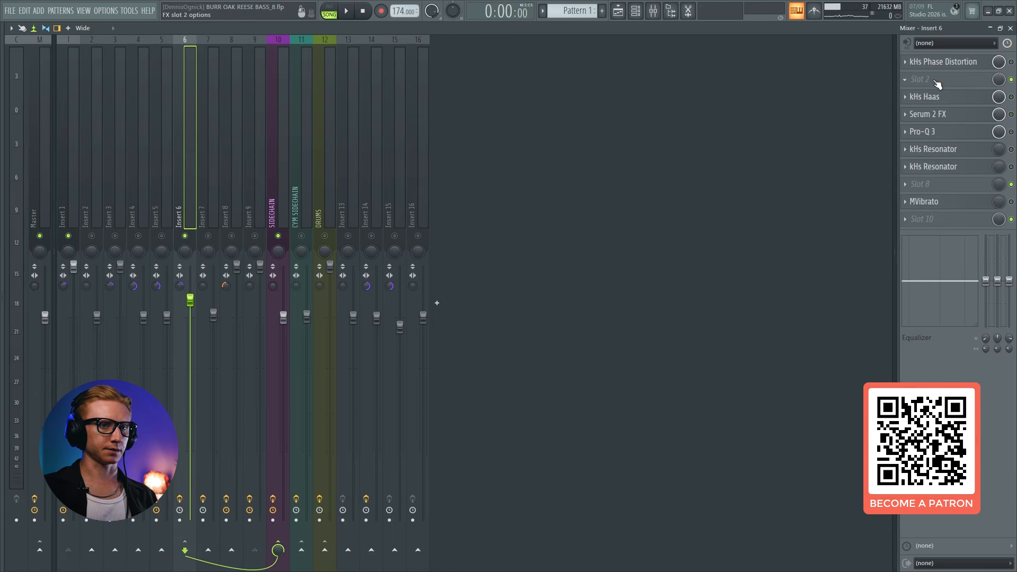
click(77, 186)
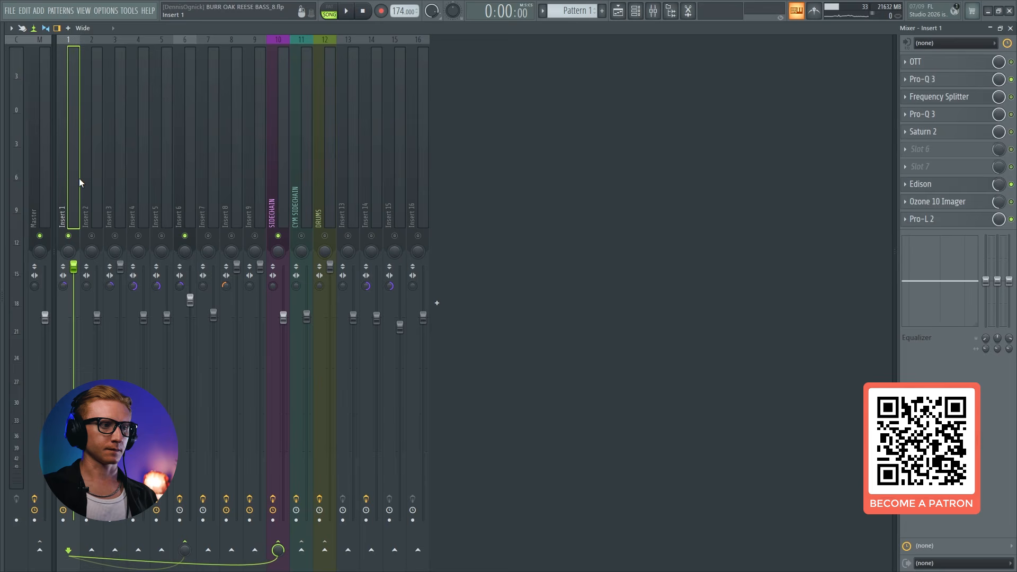
click(958, 120)
click(962, 98)
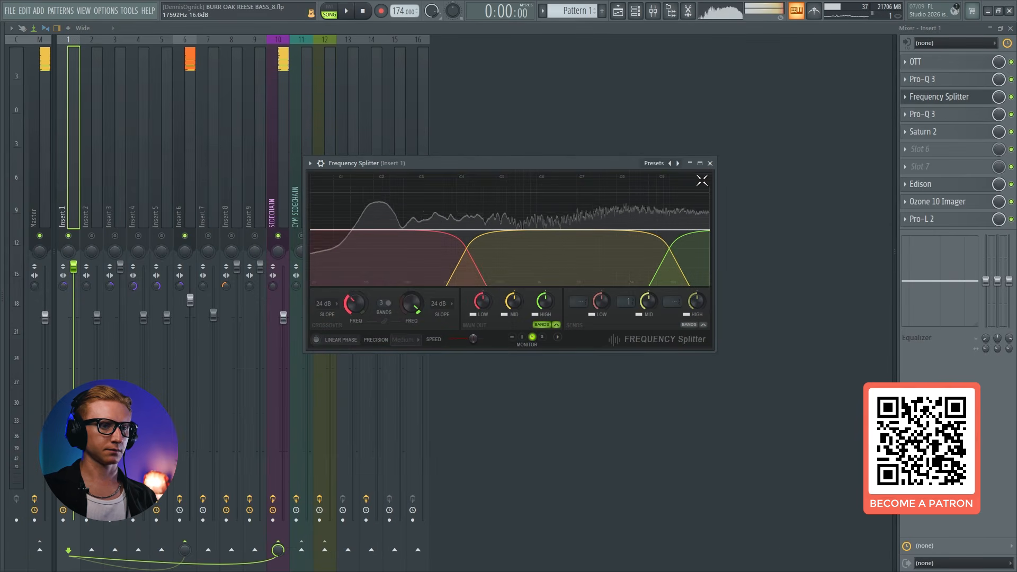
click(709, 163)
Enable kHs Phase Distortion on Insert 6 and lower its Tone while playing the bass
click(189, 142)
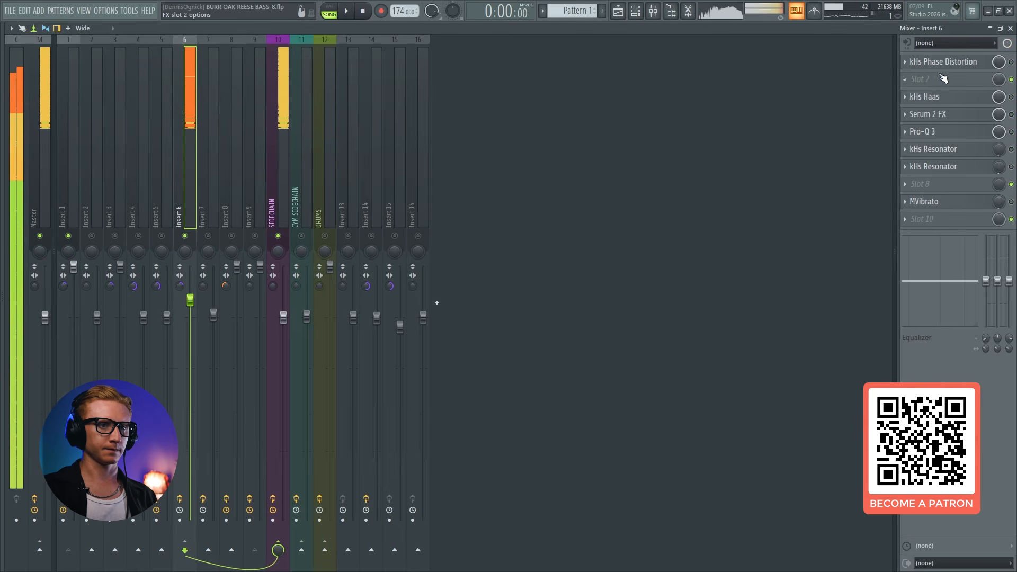
click(965, 65)
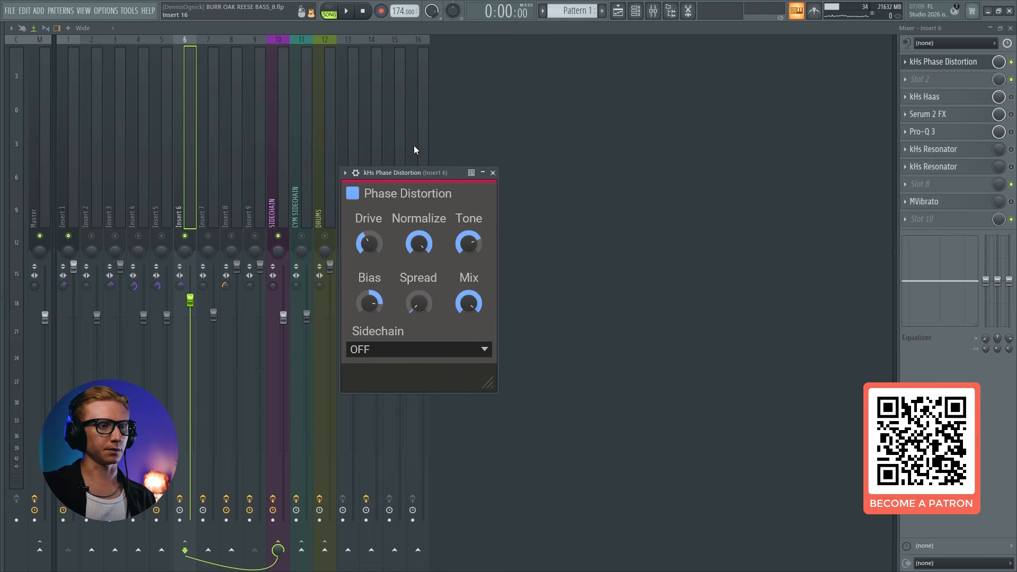
drag(418, 174, 467, 148)
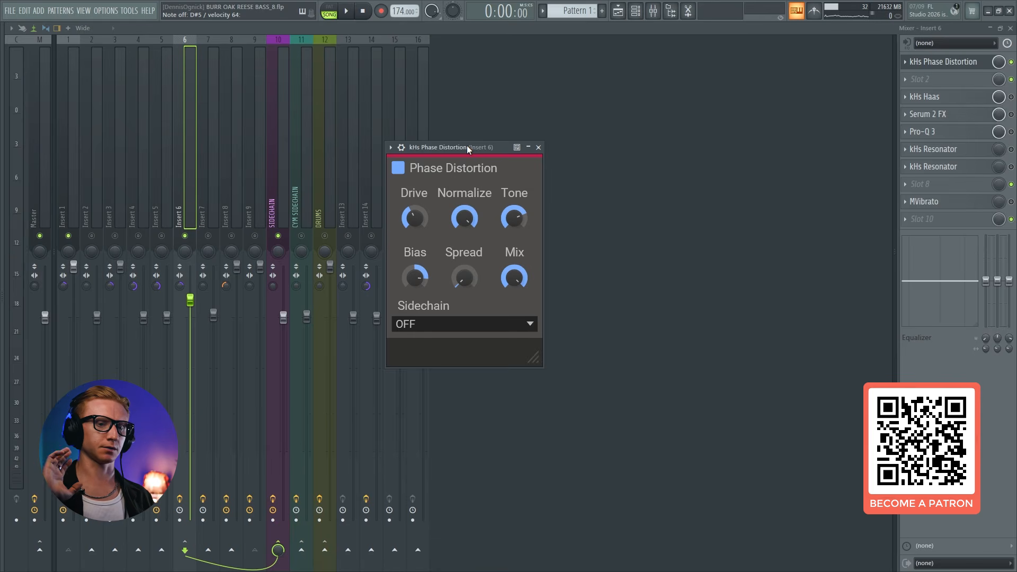
drag(469, 147, 473, 143)
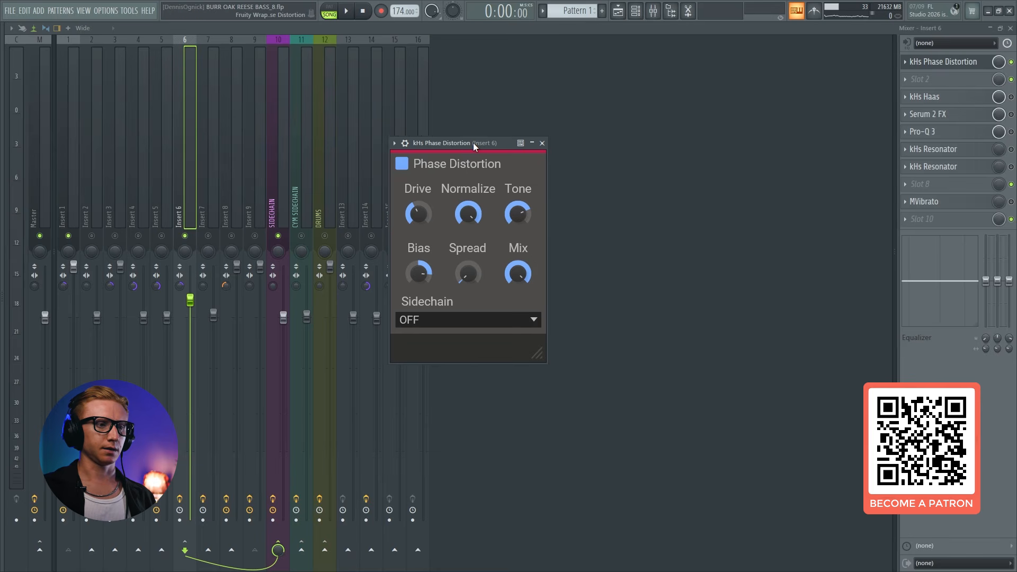
drag(517, 217, 516, 223)
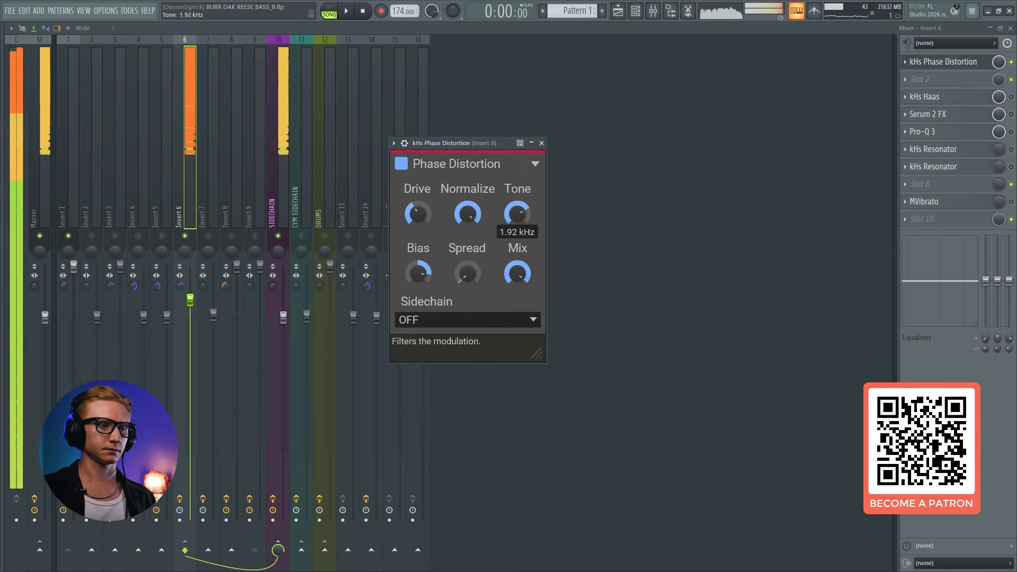
drag(516, 223, 519, 213)
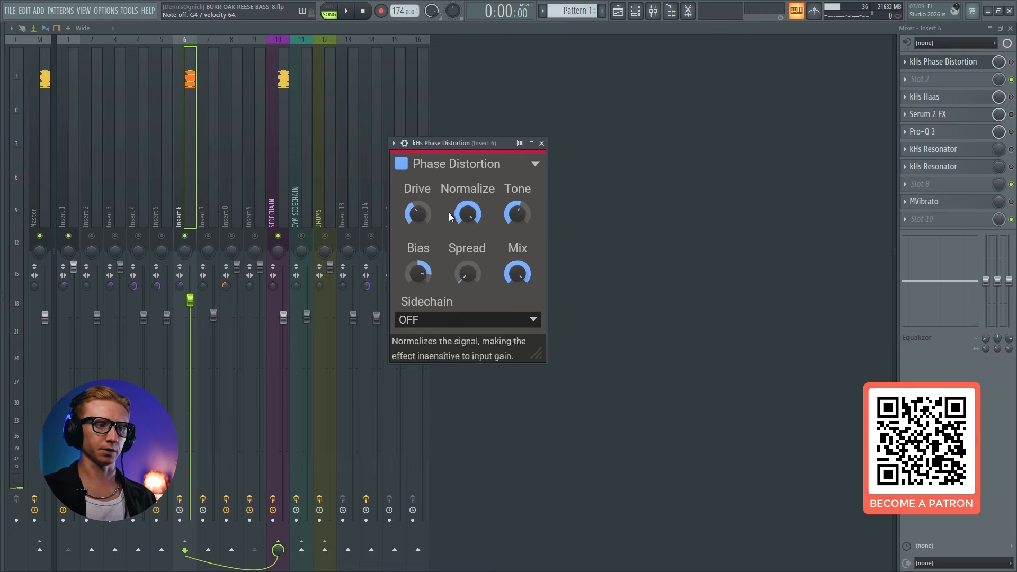
Enable kHs Phase Distortion on Insert 6 and test its Drive and Tone while playing the bass, undoing the Tone change
click(1011, 62)
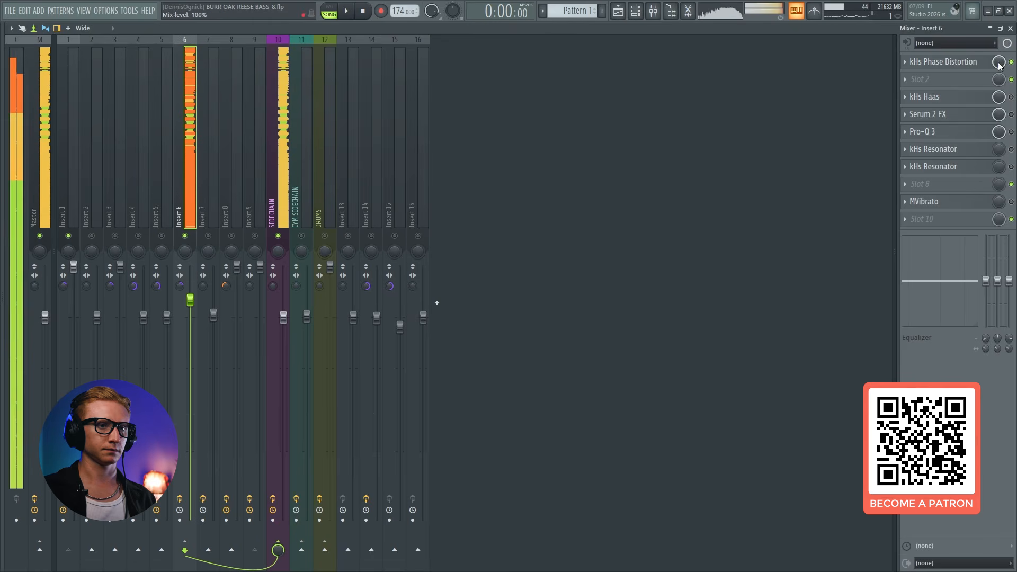
click(954, 62)
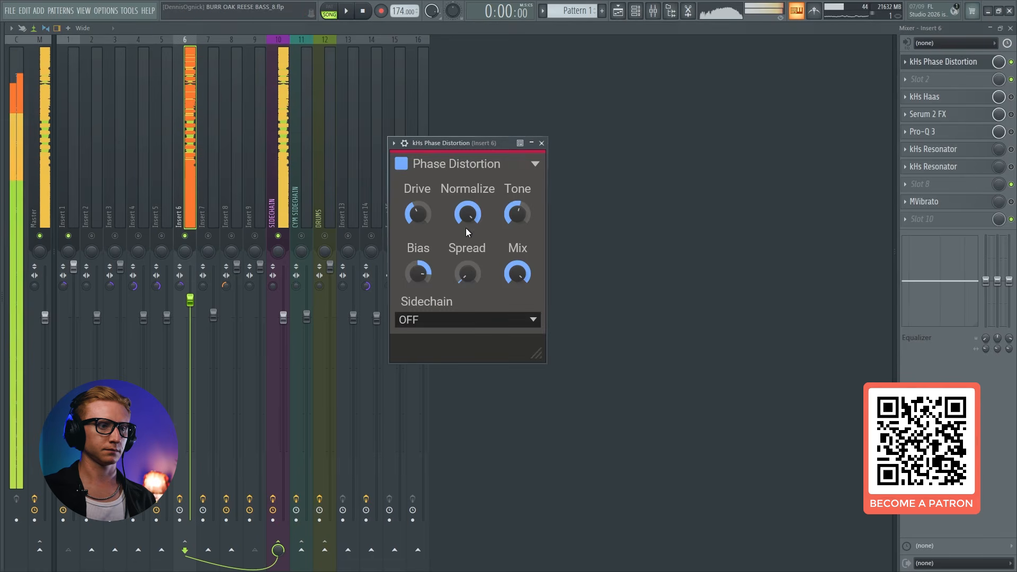
drag(418, 215, 417, 214)
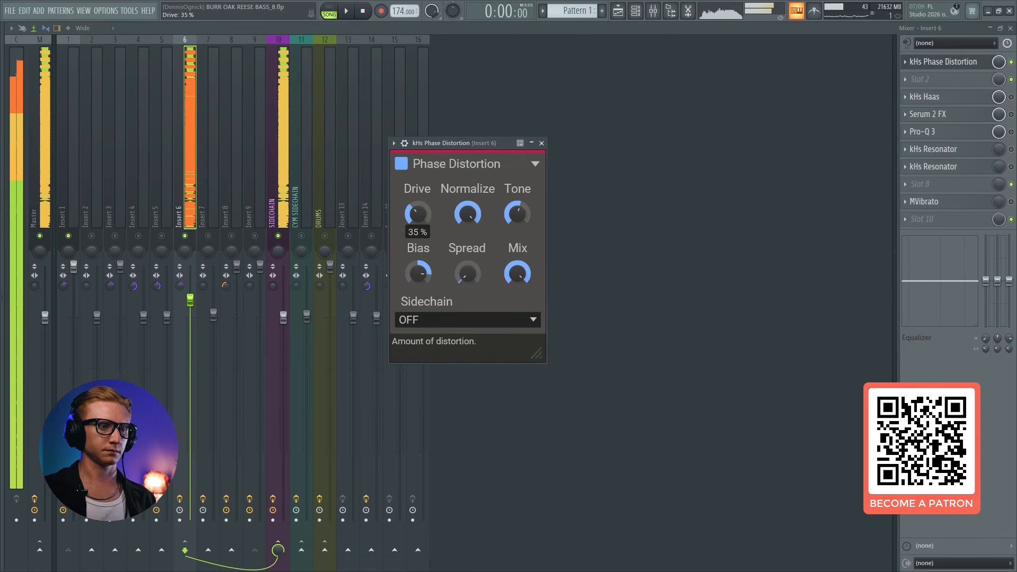
mouse_move(517, 214)
mouse_down()
mouse_move(517, 188)
mouse_move(518, 219)
mouse_up()
key(ctrl+z)
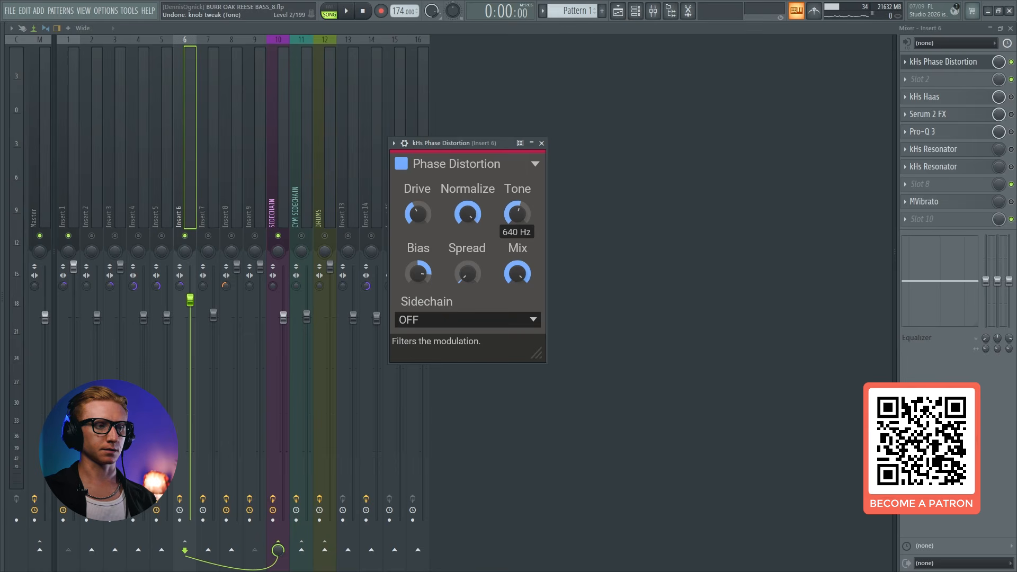
mouse_move(418, 214)
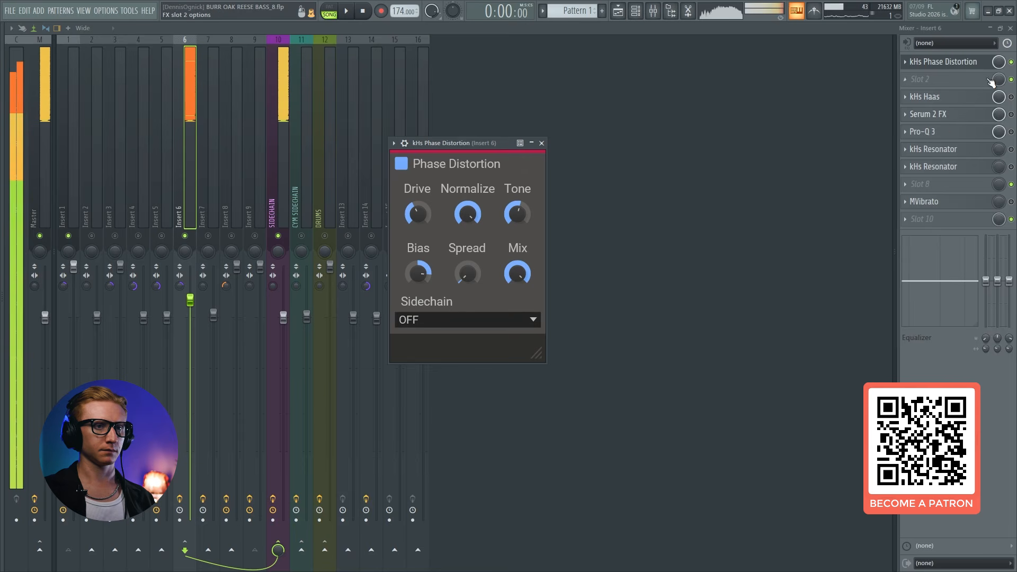
click(1012, 62)
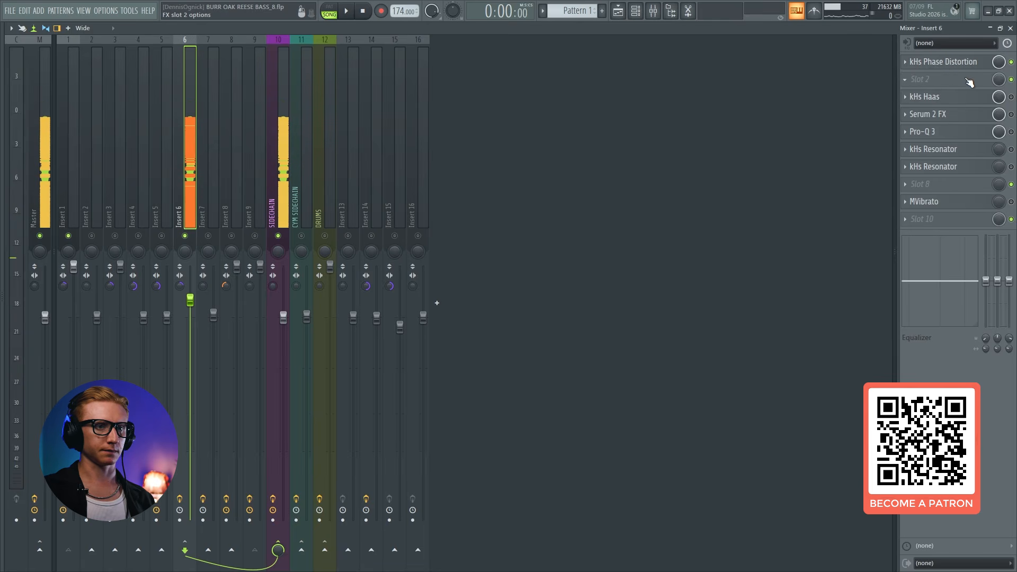
Enable kHs Haas on Insert 6 with its right channel delayed and play the bass through it
click(976, 101)
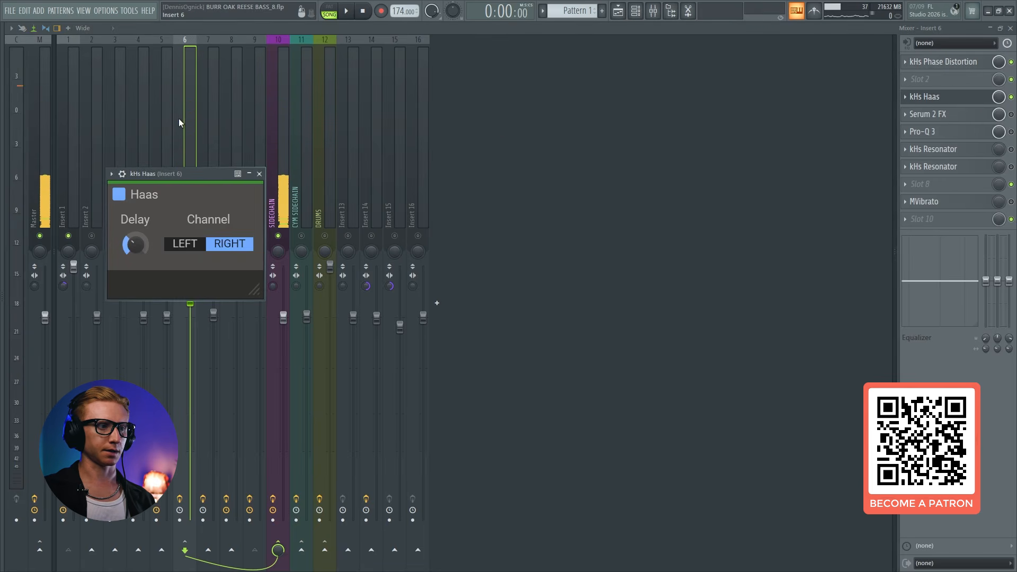
drag(185, 172, 467, 159)
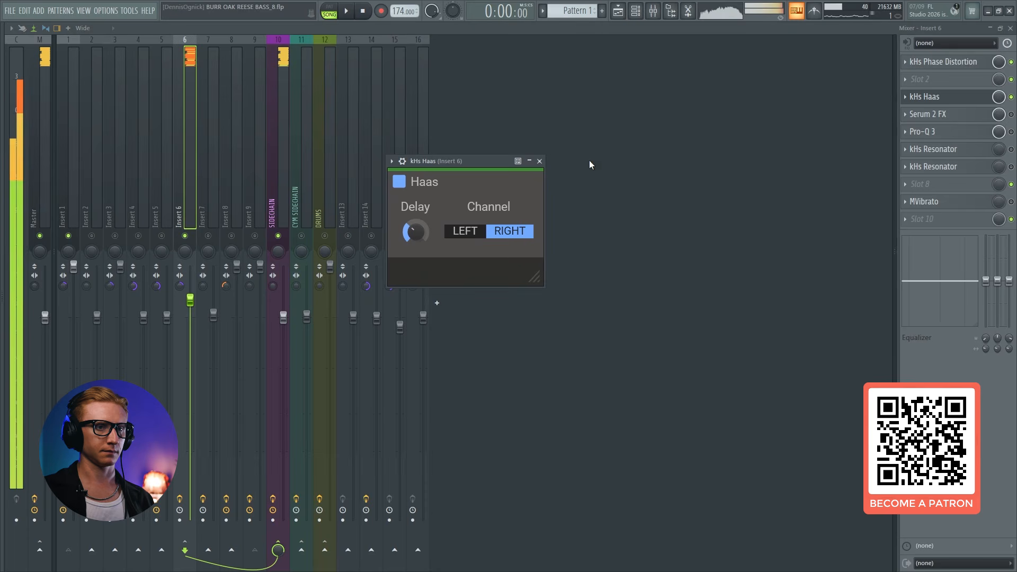
click(948, 98)
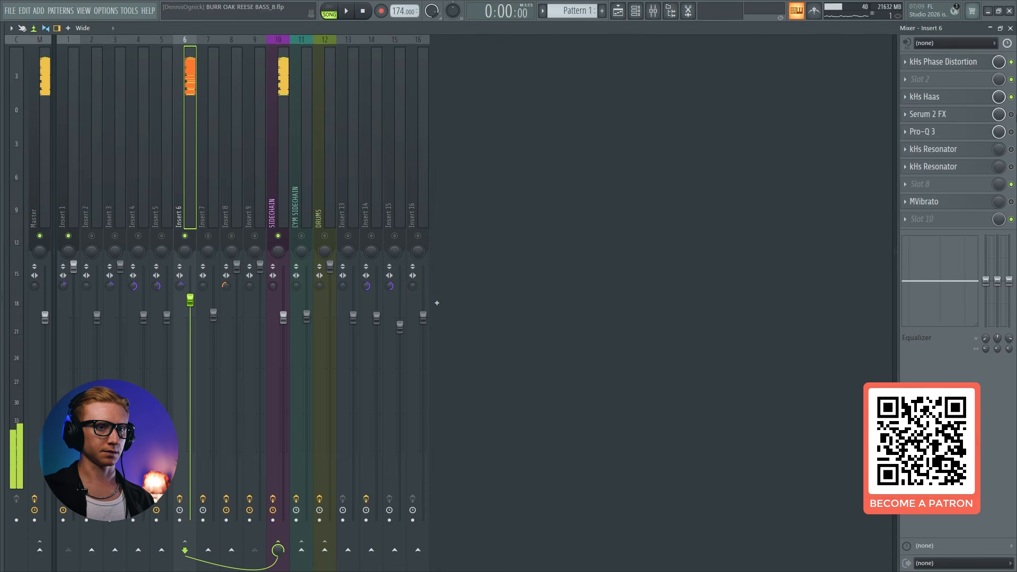
Enable Serum 2 FX with Sin Fold distortion on Insert 6 and compare the bass with the effect on and bypassed
click(948, 114)
drag(483, 46, 484, 59)
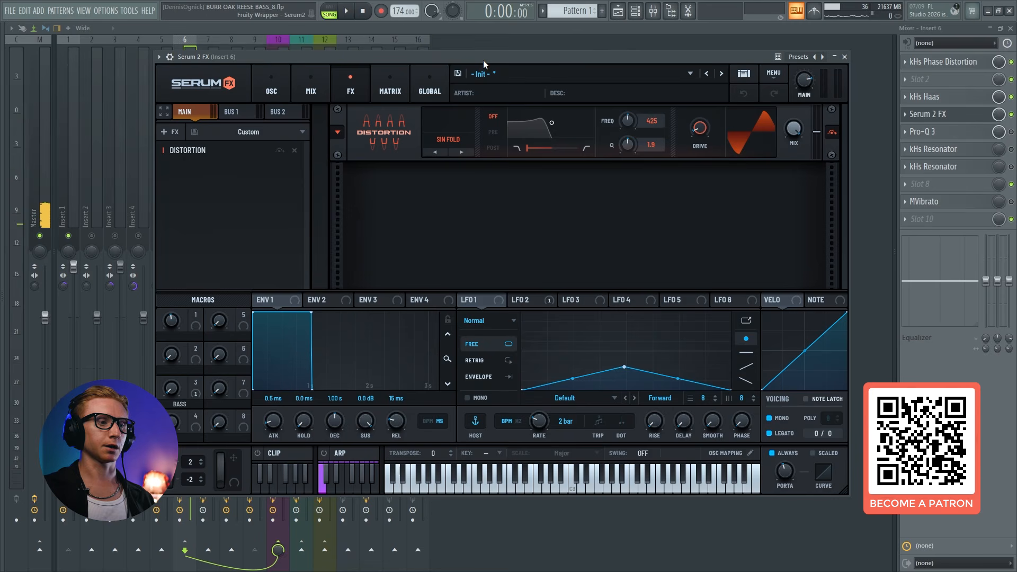
click(435, 138)
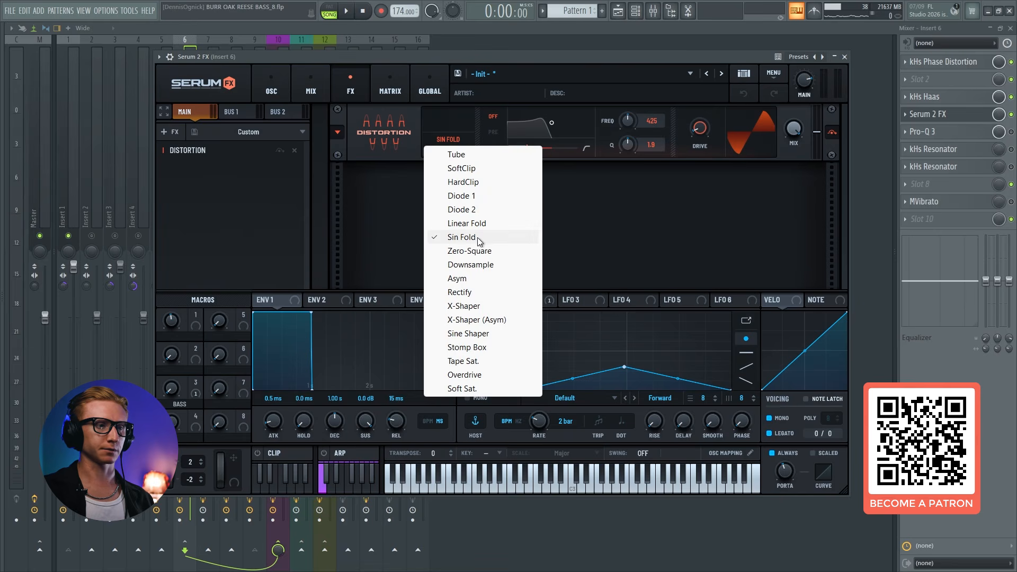
click(535, 58)
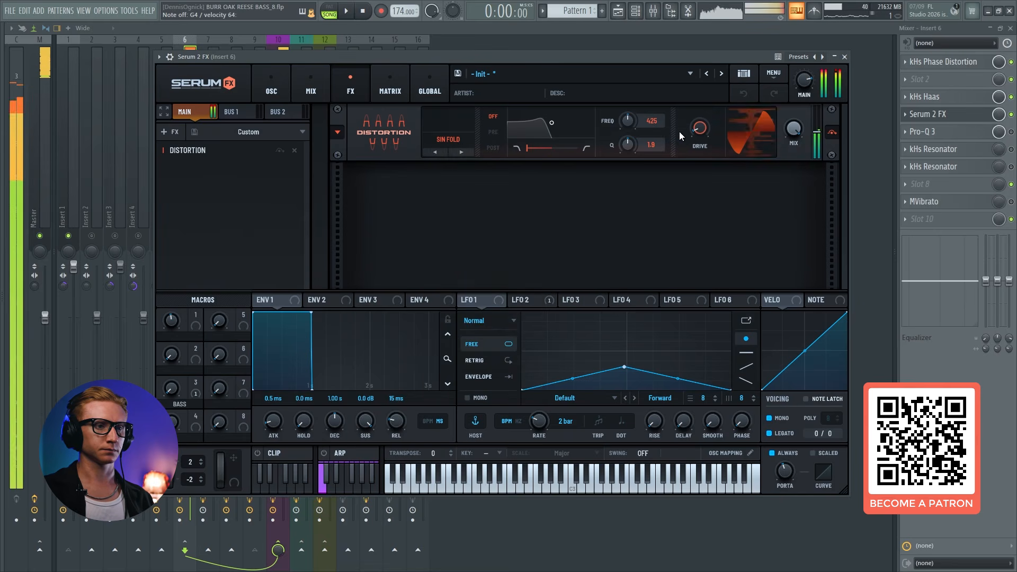
mouse_move(699, 131)
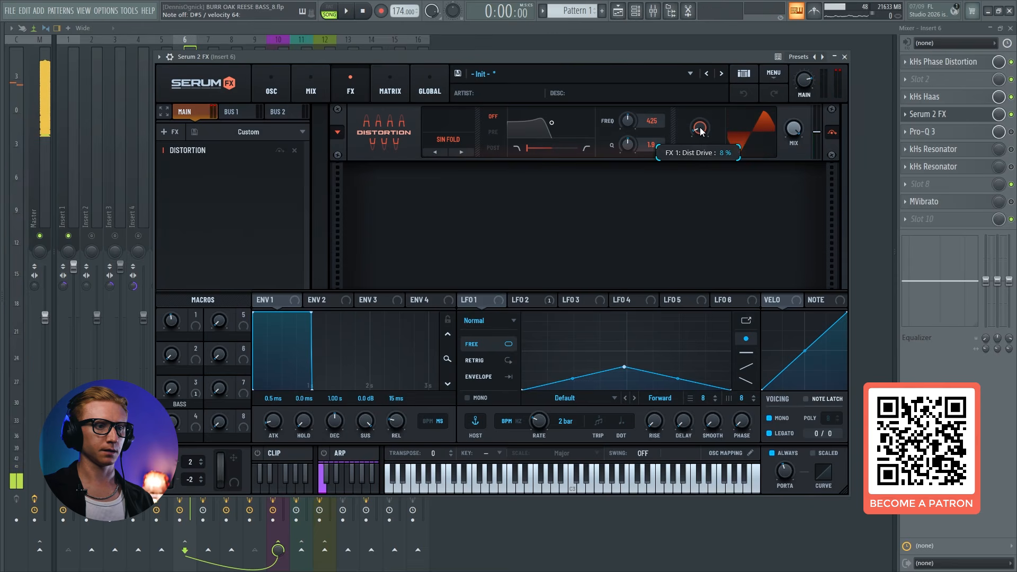
click(939, 116)
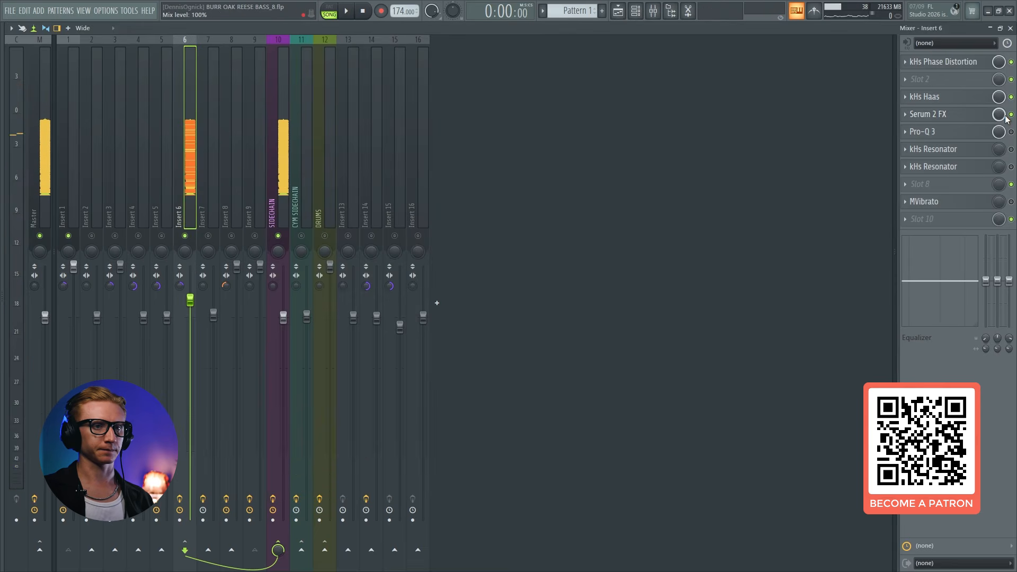
click(1011, 114)
click(1012, 115)
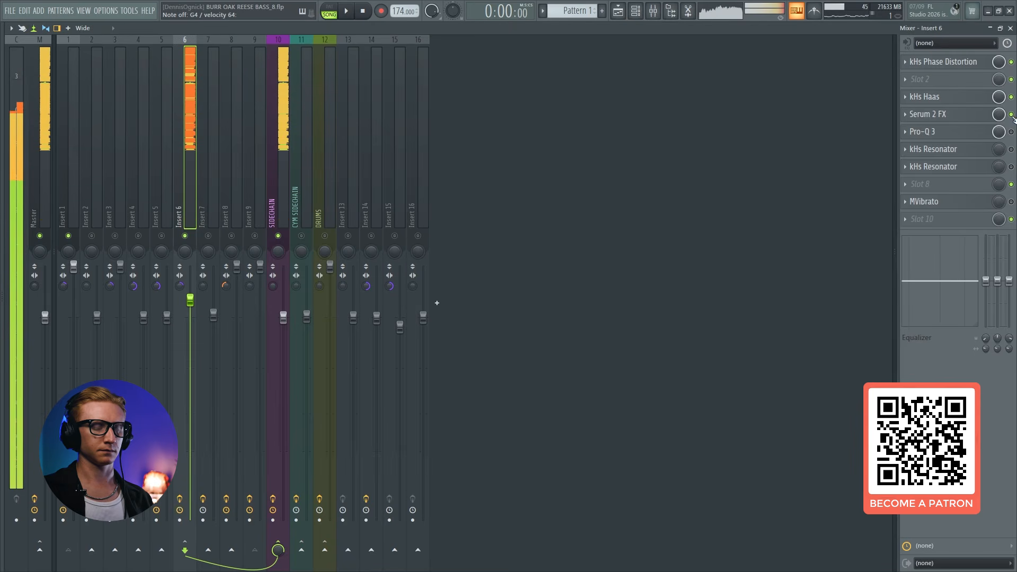
Enable Pro-Q 3 on Insert 6 and examine its EQ curve while playing the bass
click(977, 133)
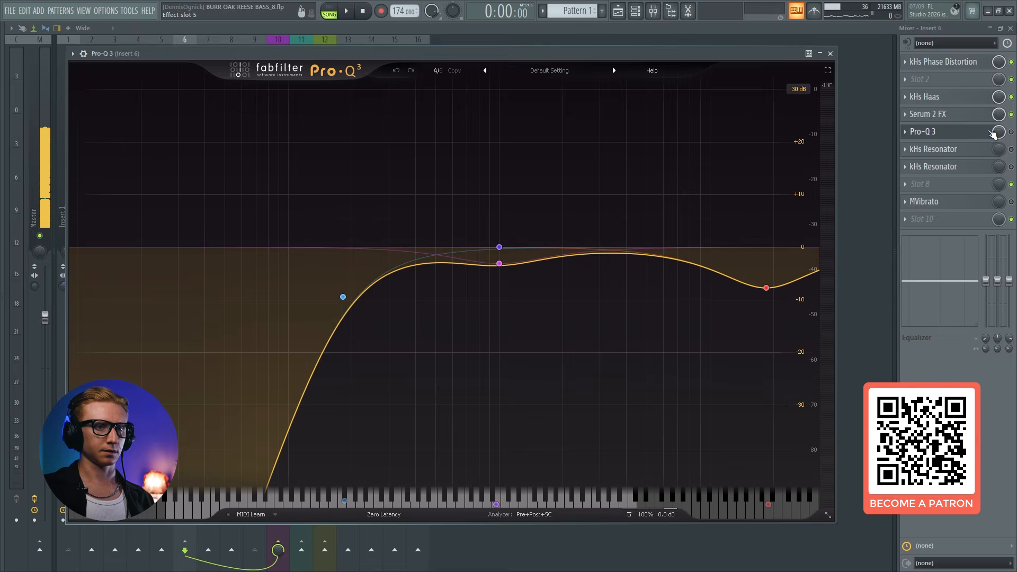
click(1011, 132)
click(988, 134)
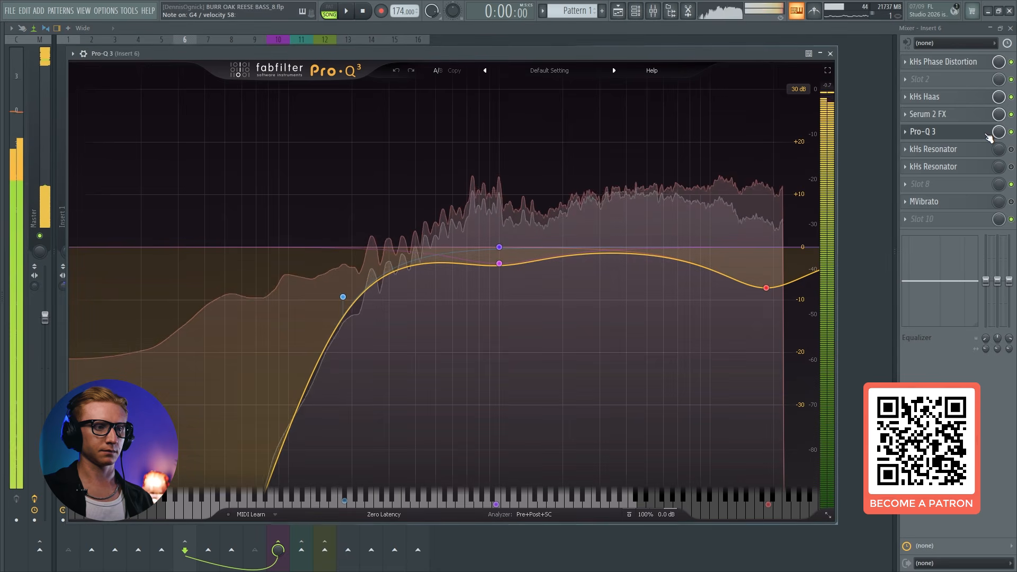
click(988, 133)
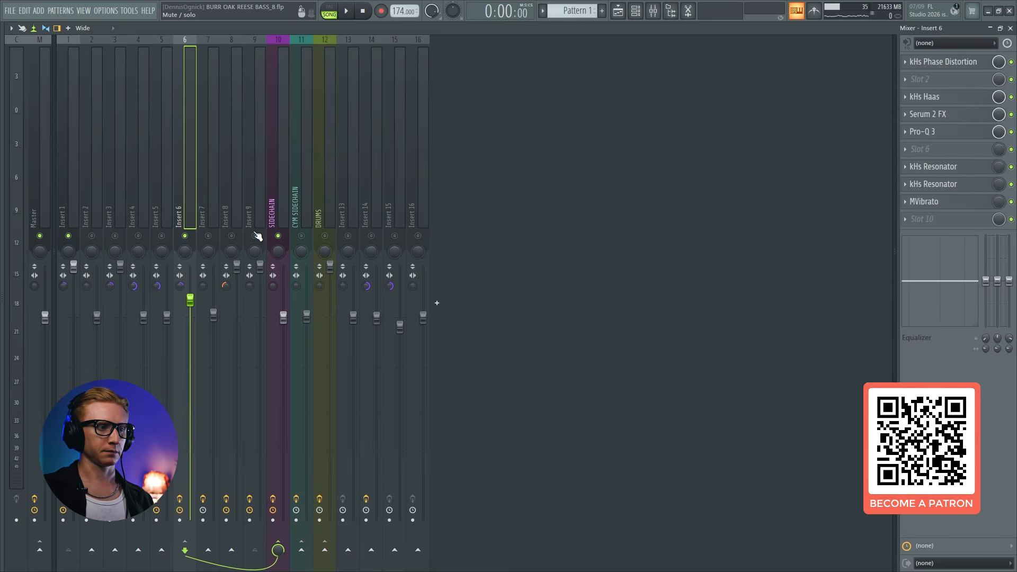
Compare the bass with Insert 6 muted and unmuted alongside Insert 1, and bring up the playlist arrangement
click(75, 208)
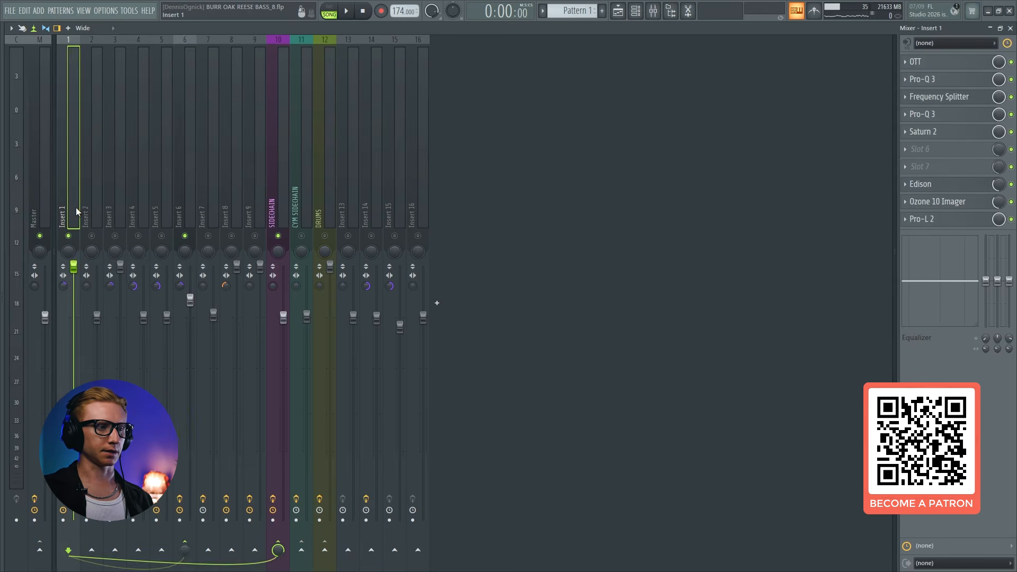
click(183, 158)
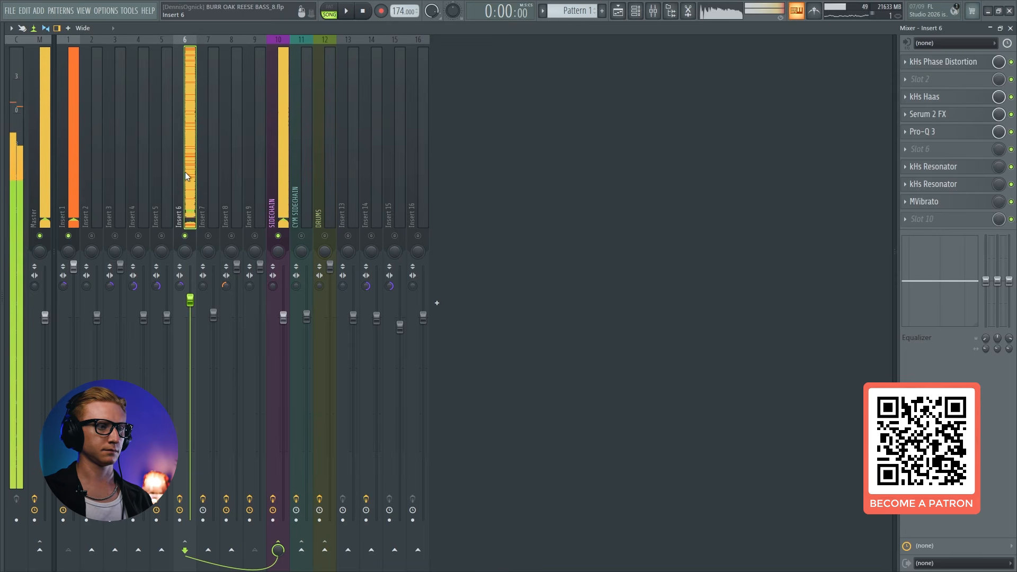
click(185, 236)
click(185, 236)
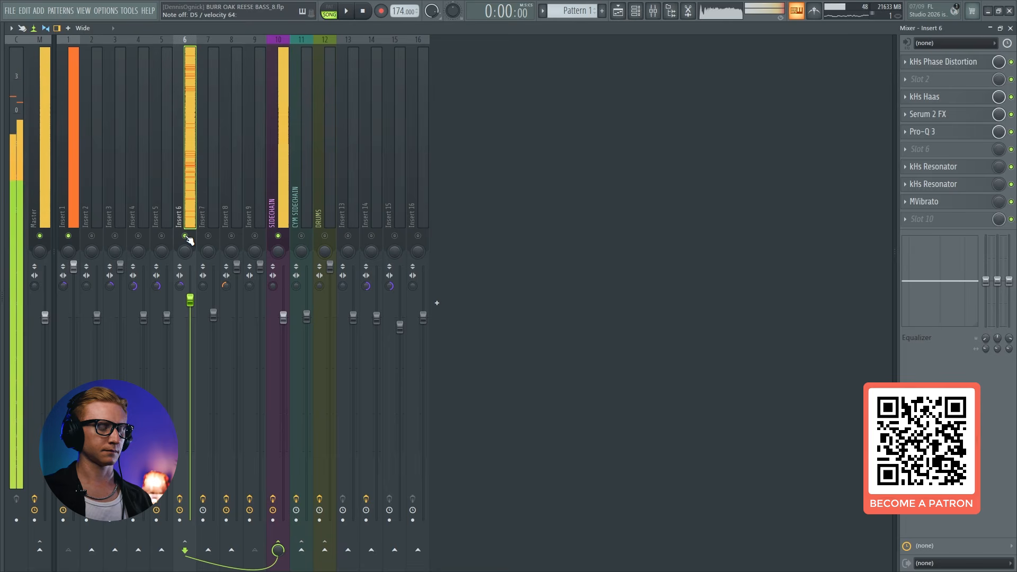
key(F5)
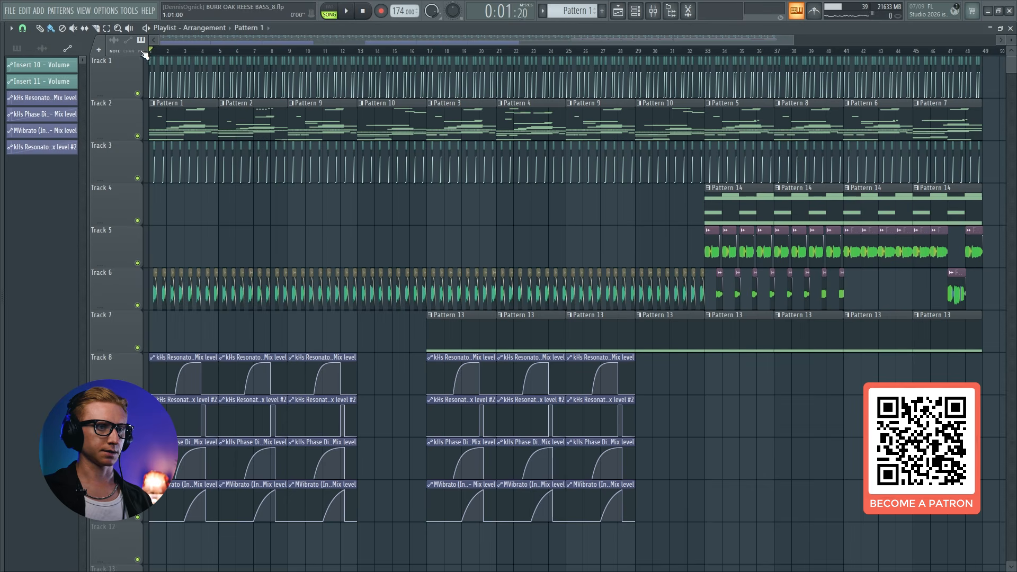
Play the full song and examine the Master's spectrogram and enlarged spectrum in VISION 4X
click(654, 11)
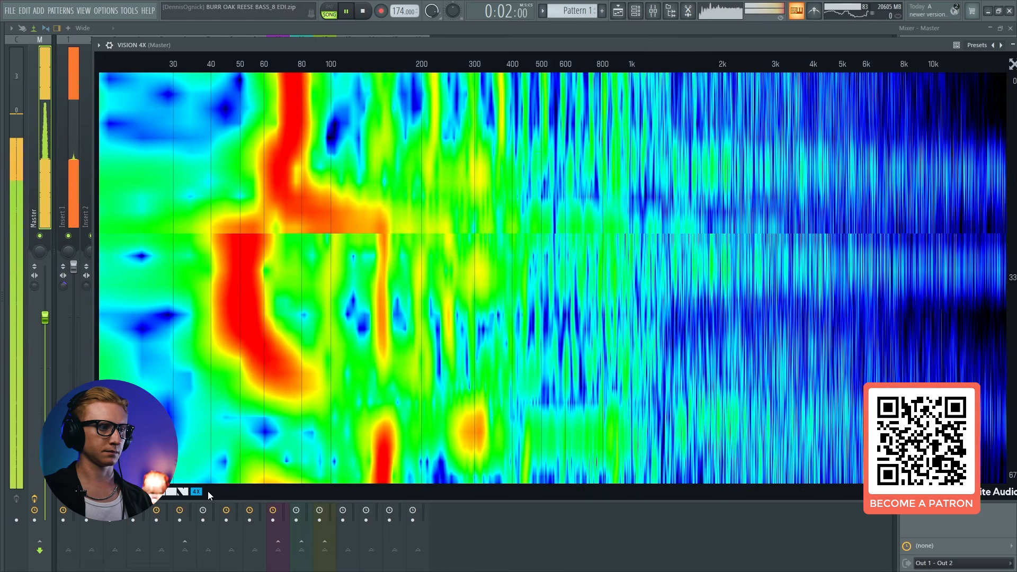
drag(852, 44, 799, 46)
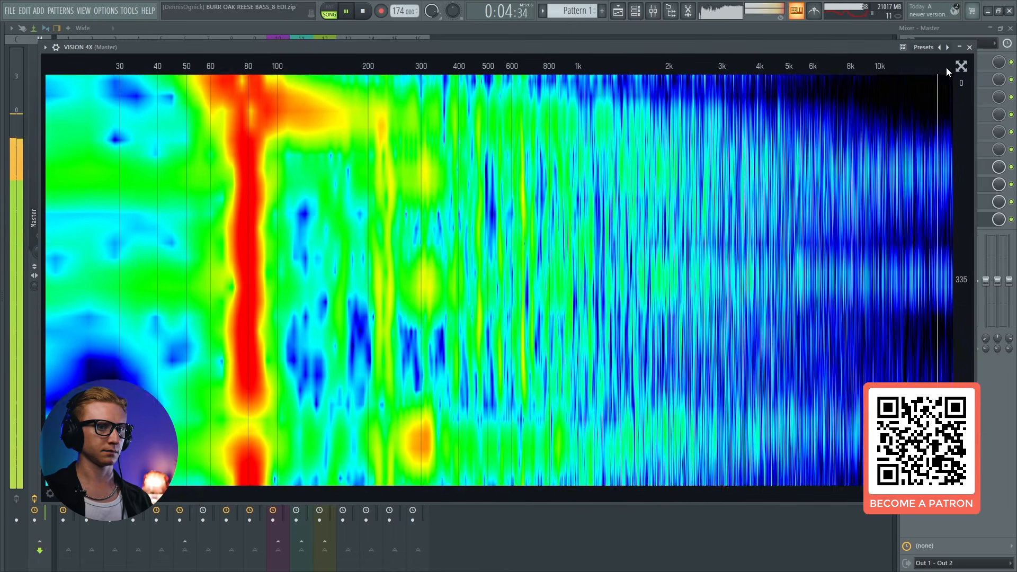
click(960, 66)
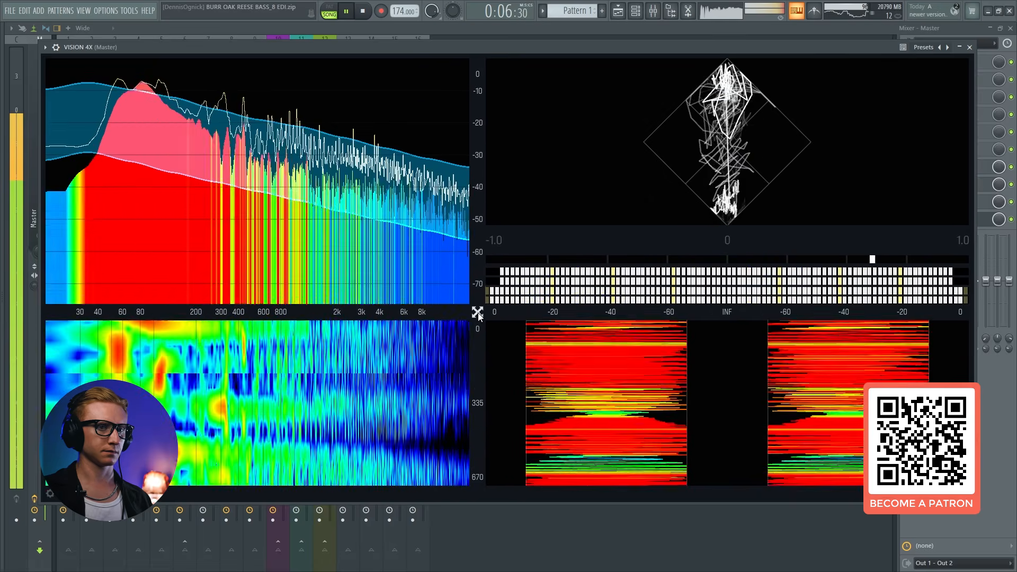
click(478, 314)
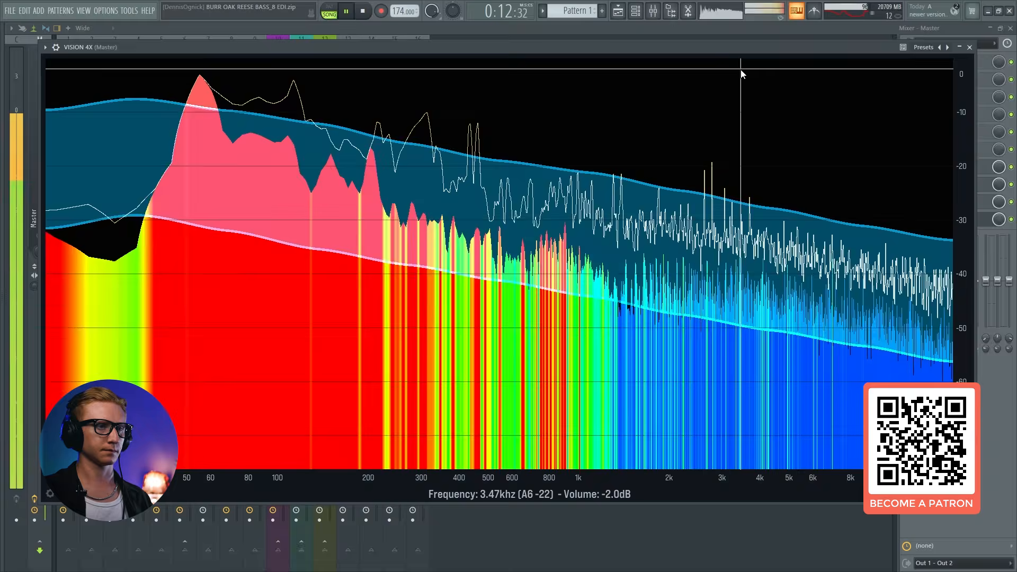
key(Escape)
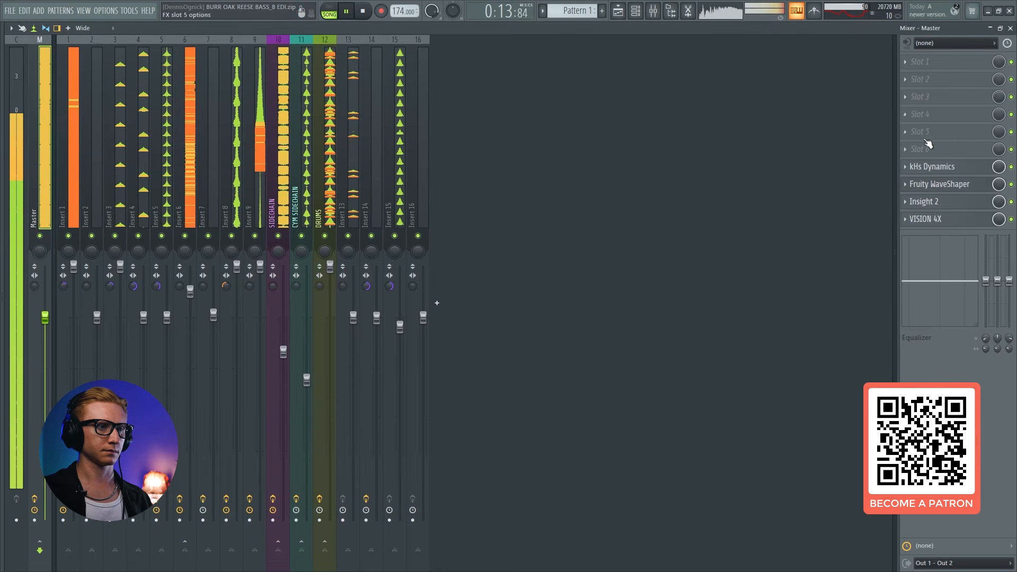
Check the Master's loudness and levels in Insight 2 during playback, view the playlist briefly, and stop the song
click(946, 202)
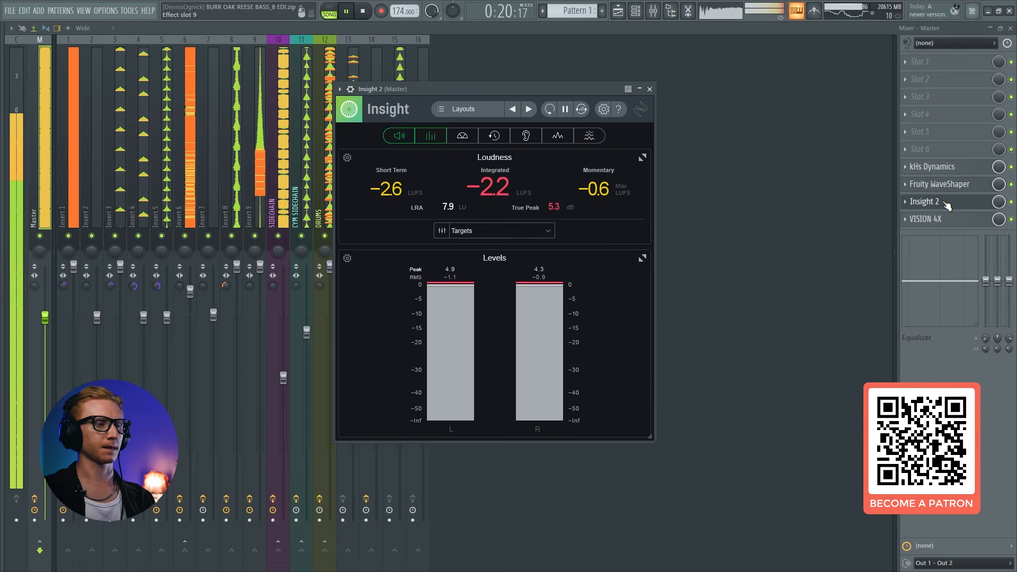
click(947, 202)
click(653, 11)
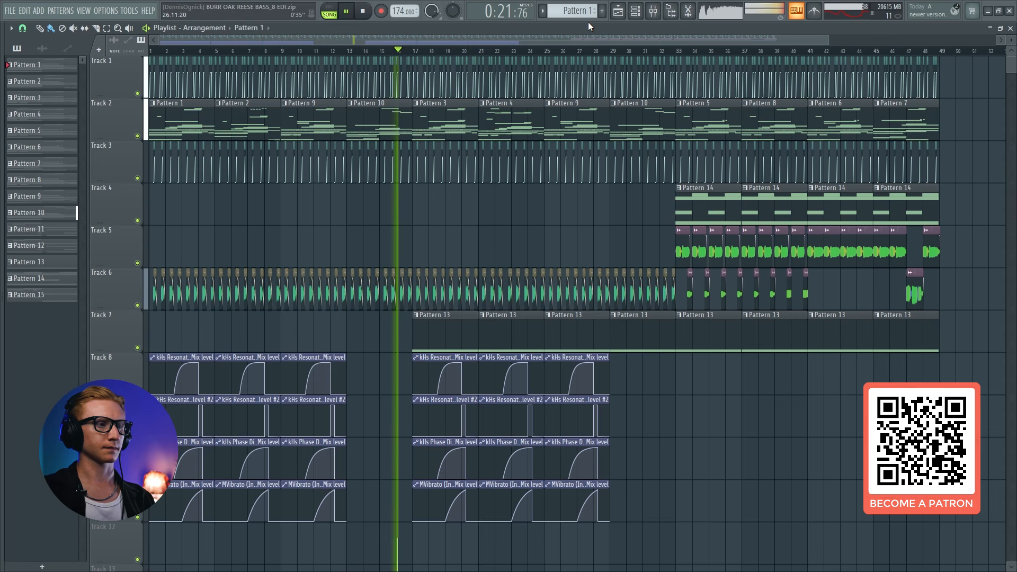
click(654, 11)
click(362, 11)
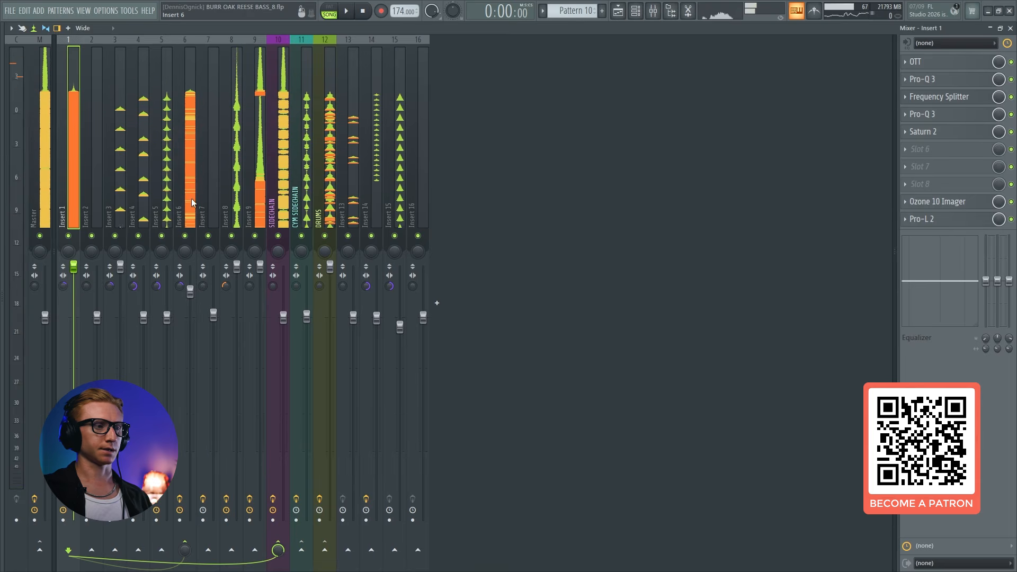
Solo Insert 6 together with Insert 1 and play the song to hear the two bass layers combined
click(192, 198)
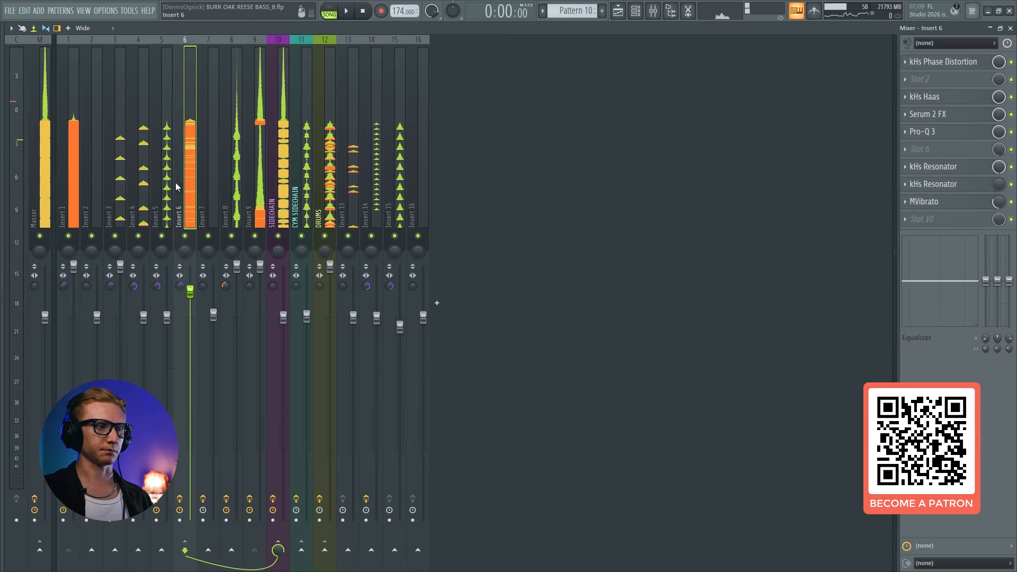
right_click(184, 237)
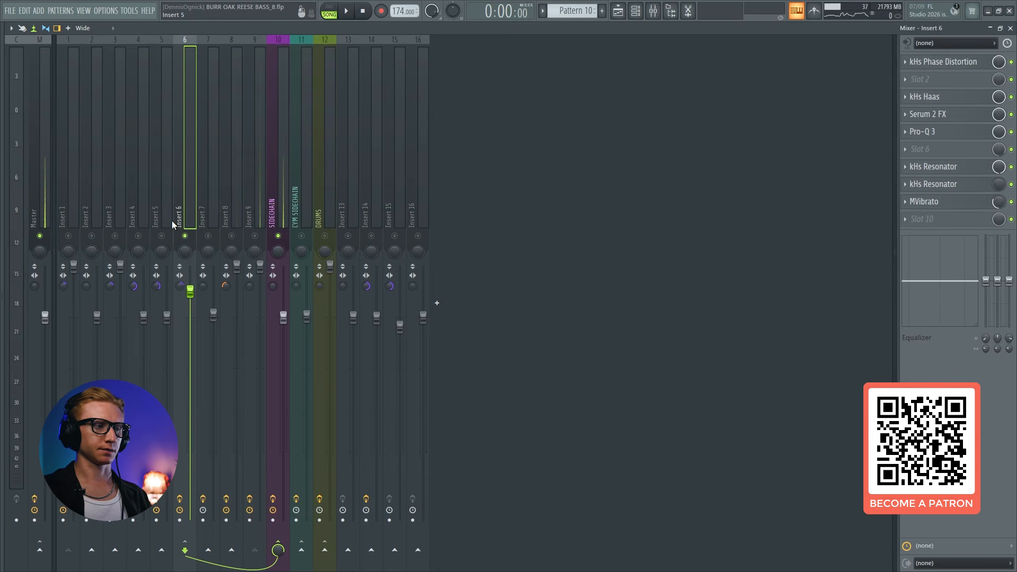
click(74, 203)
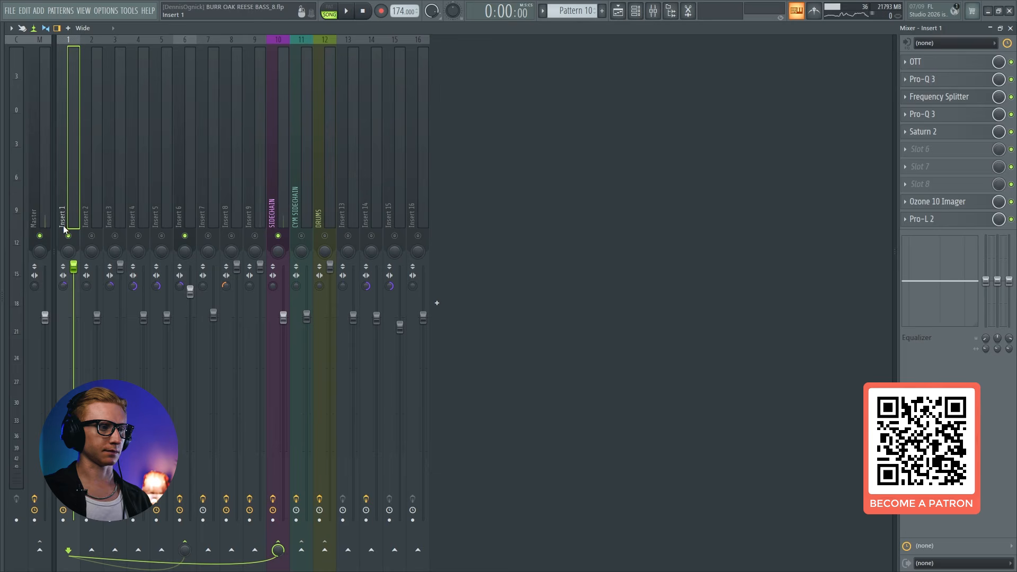
key(space)
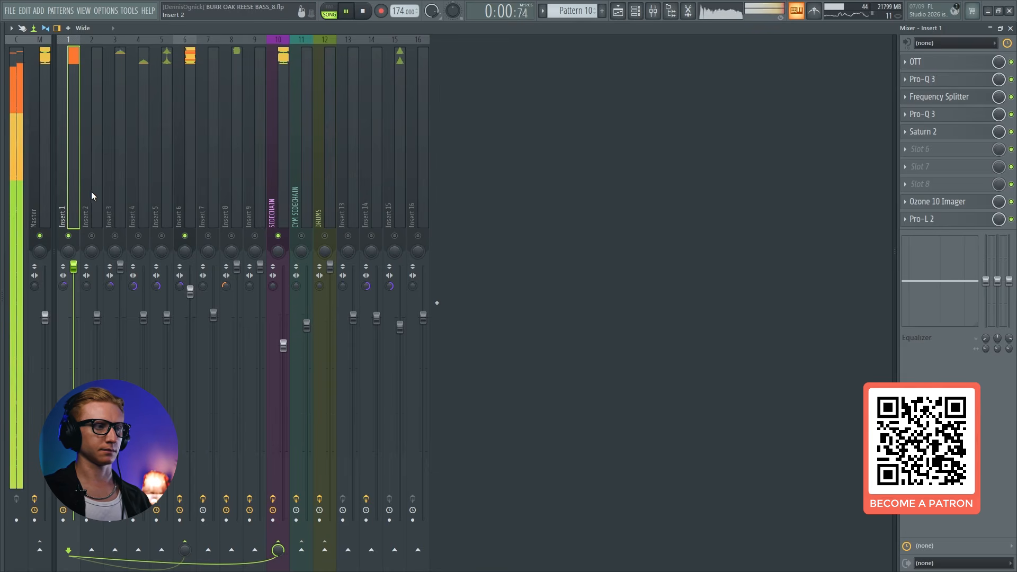
key(space)
Isolate Insert 6 and zoom the playlist in on the automation clips for its effects' mix levels
click(186, 236)
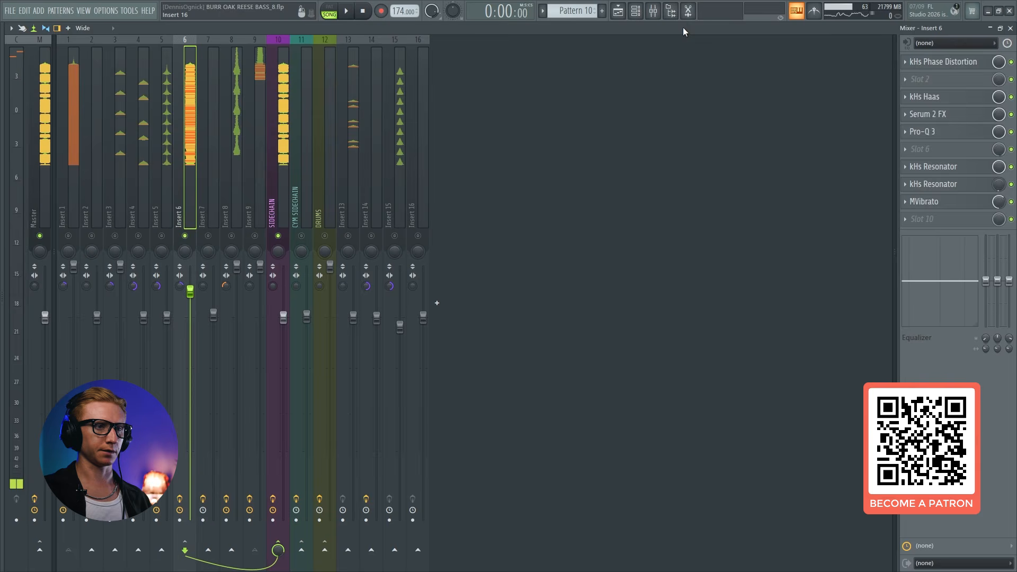
click(632, 16)
scroll(169, 57, up, 5)
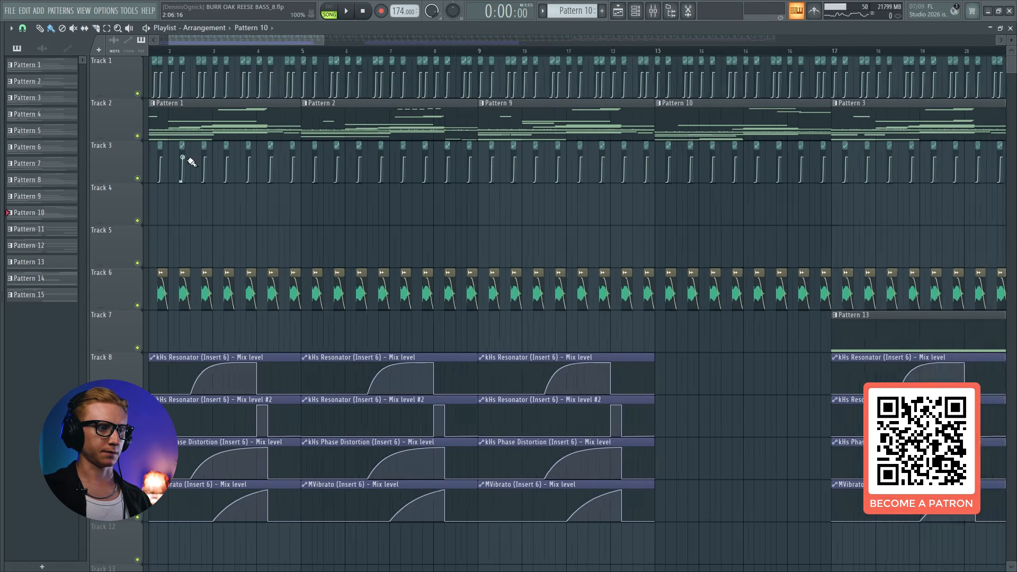
Play the song from the start to hear Insert 6's automated effects, stop it, and open a kHs Resonator
scroll(180, 339, down, 2)
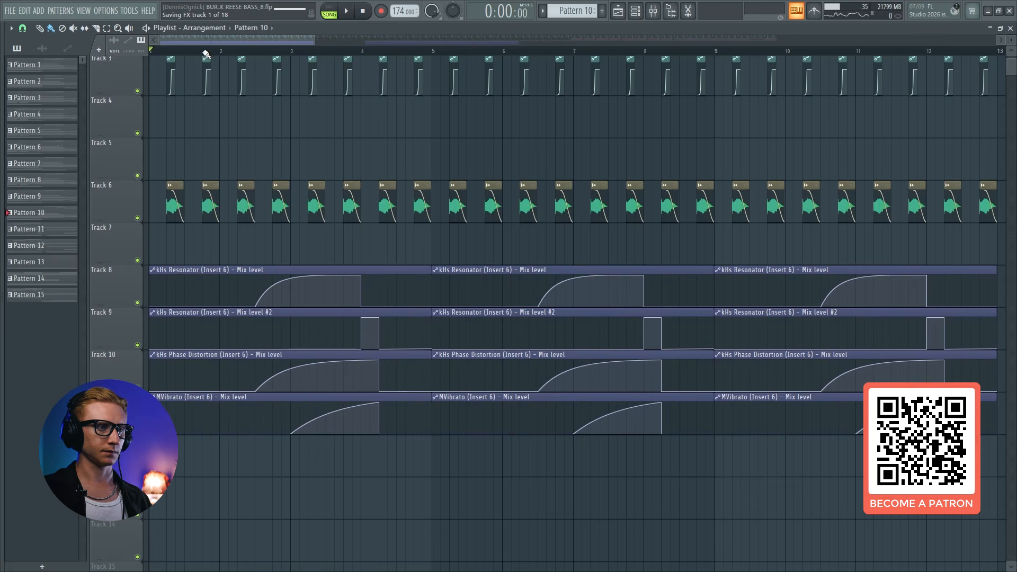
click(653, 14)
key(space)
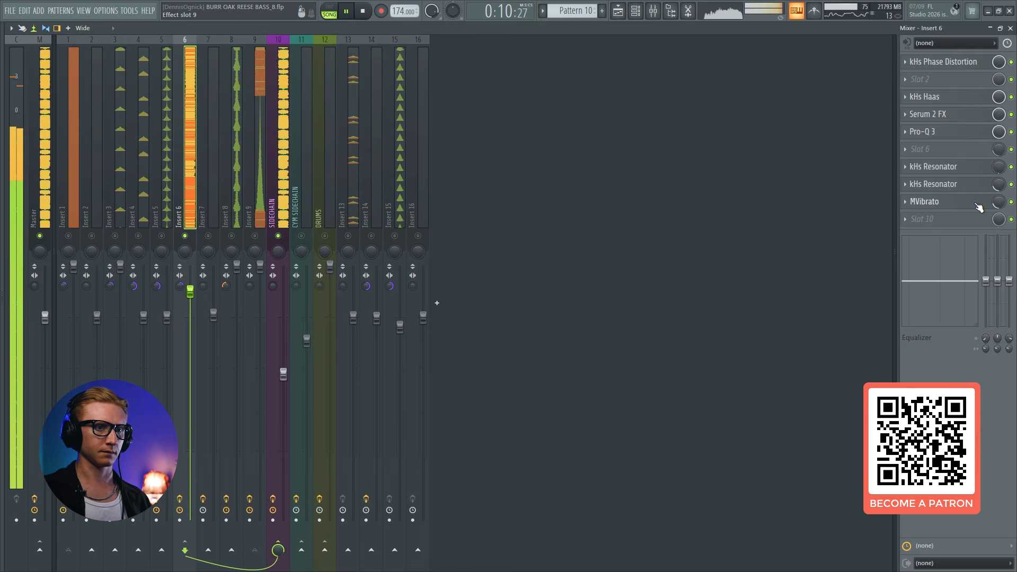
key(space)
click(946, 167)
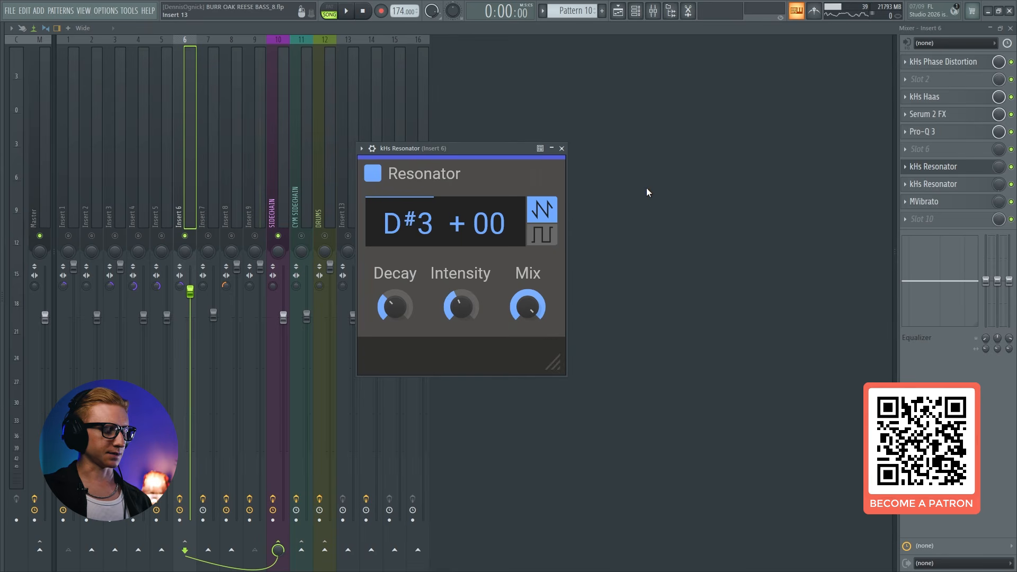
Move the song start position to the first mix-level ramp midway through bar 2 and audition Insert 6 with a kHs Resonator open
click(618, 10)
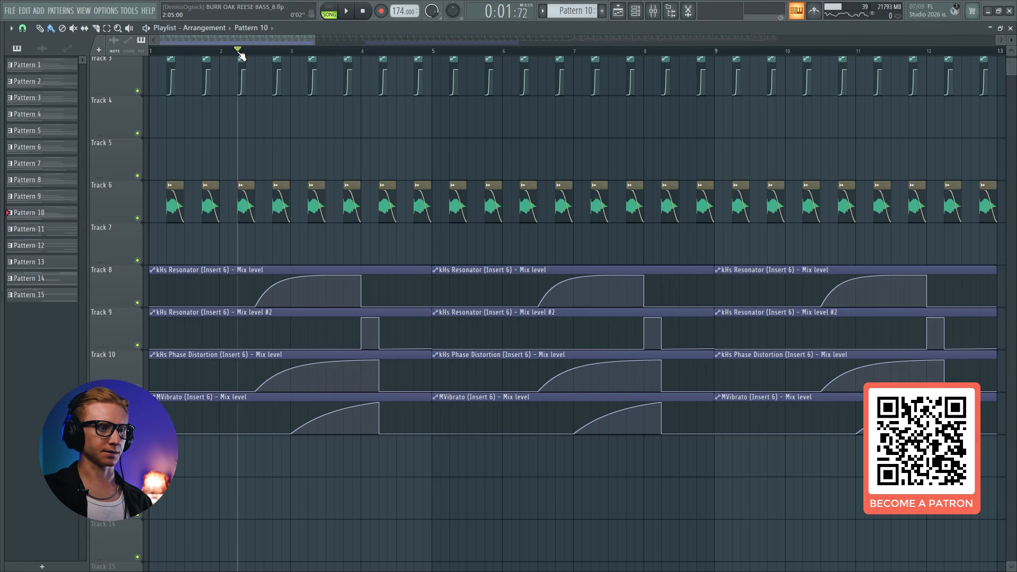
drag(241, 54, 259, 55)
click(654, 12)
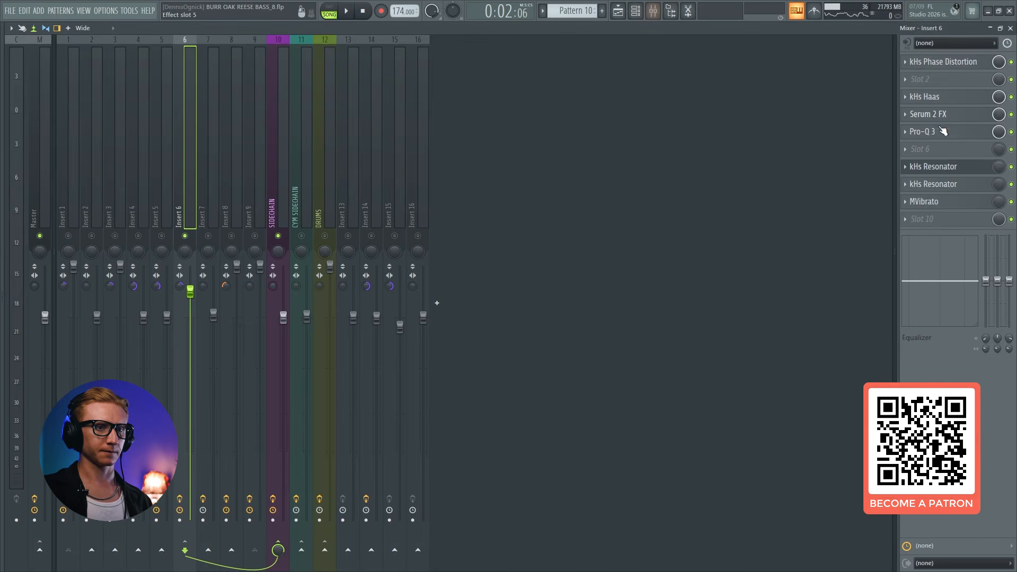
click(942, 167)
key(space)
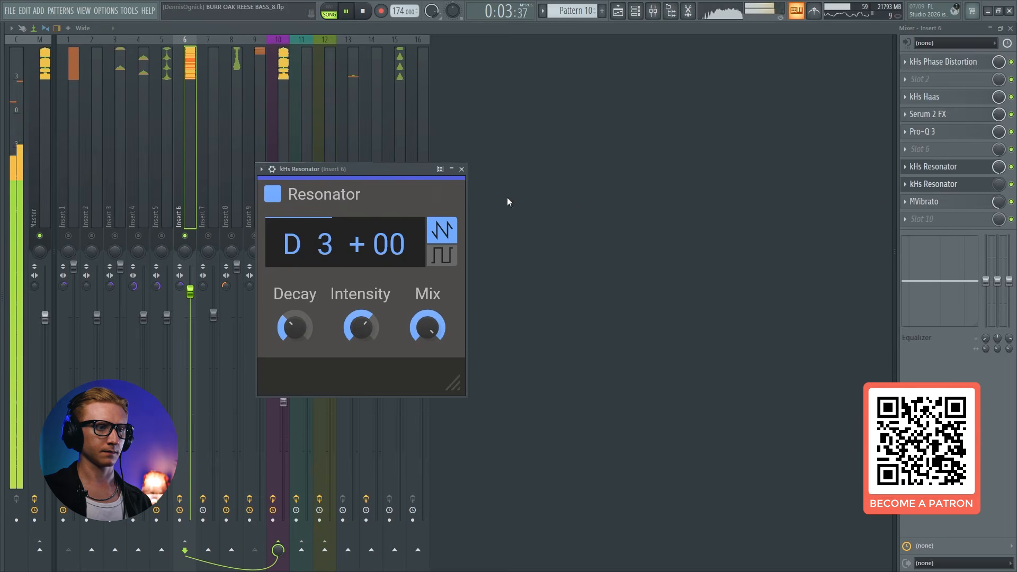
key(space)
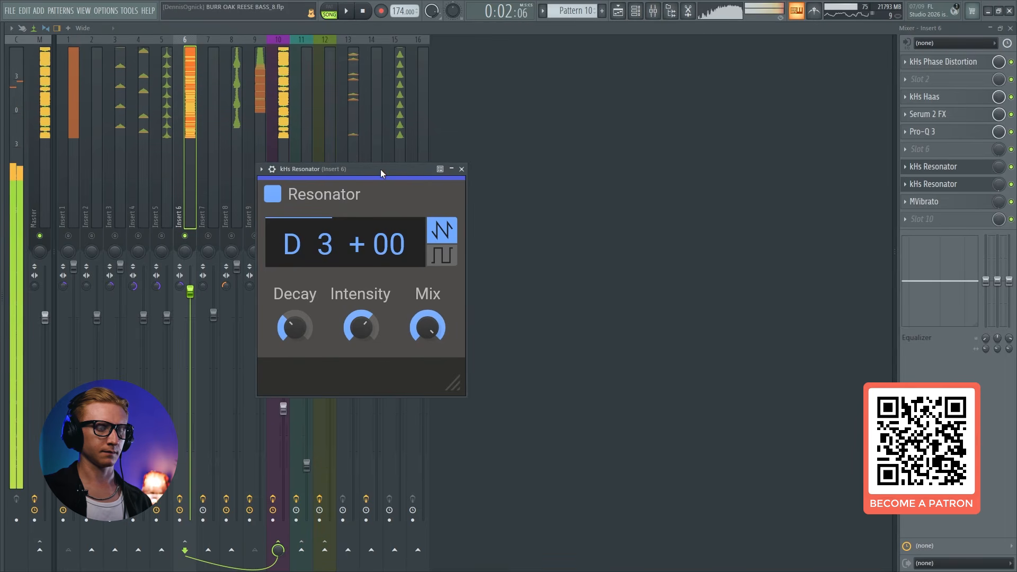
Check the second Resonator's mix-level clip in the playlist, and open both kHs Resonators of Insert 6 during playback
drag(381, 170, 545, 160)
click(636, 12)
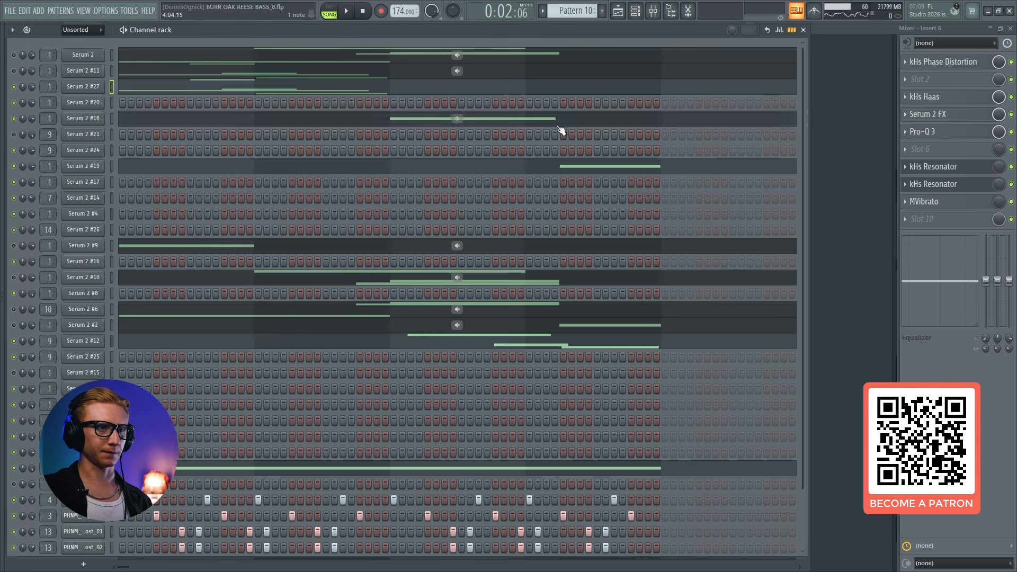
click(618, 10)
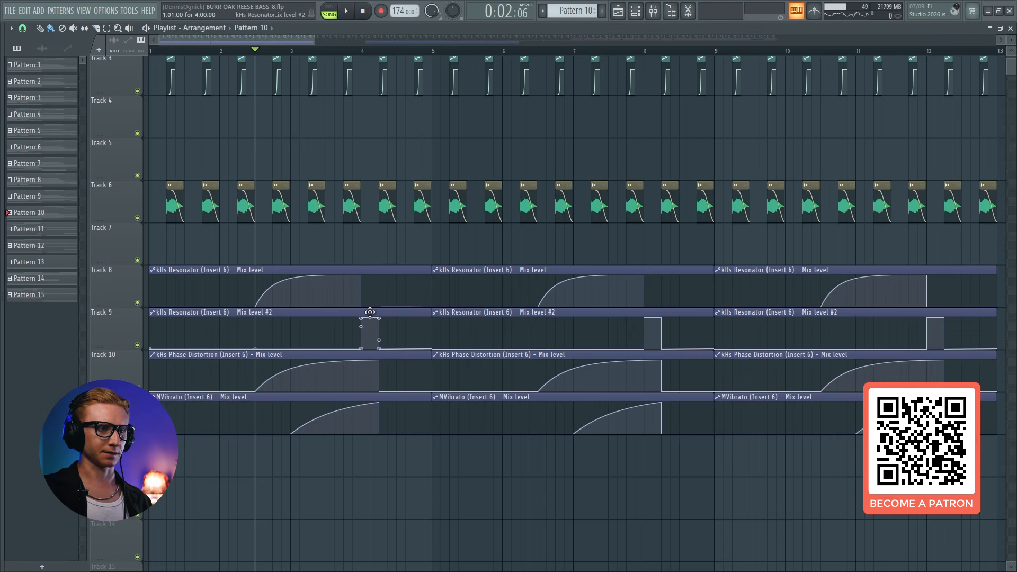
click(653, 12)
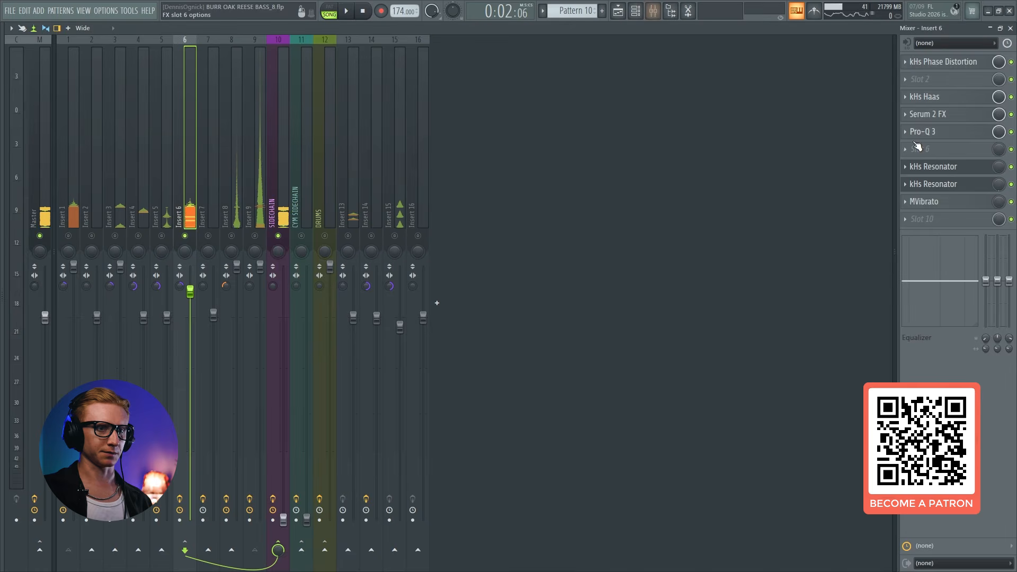
click(949, 185)
key(space)
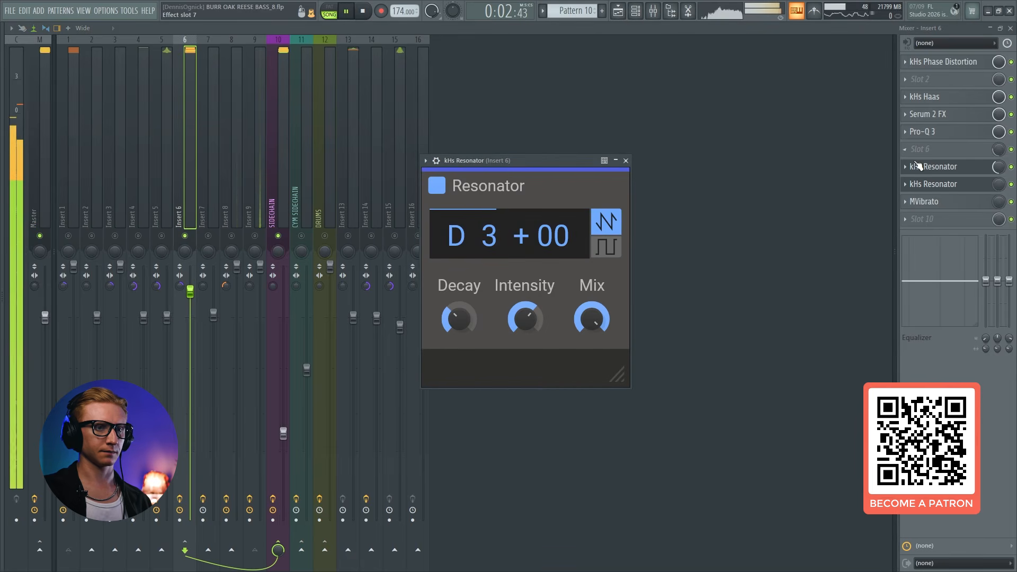
click(948, 167)
Close the mixer and place the two Resonator windows side by side above the mix-level automation clips during playback
click(1010, 28)
drag(468, 149, 320, 159)
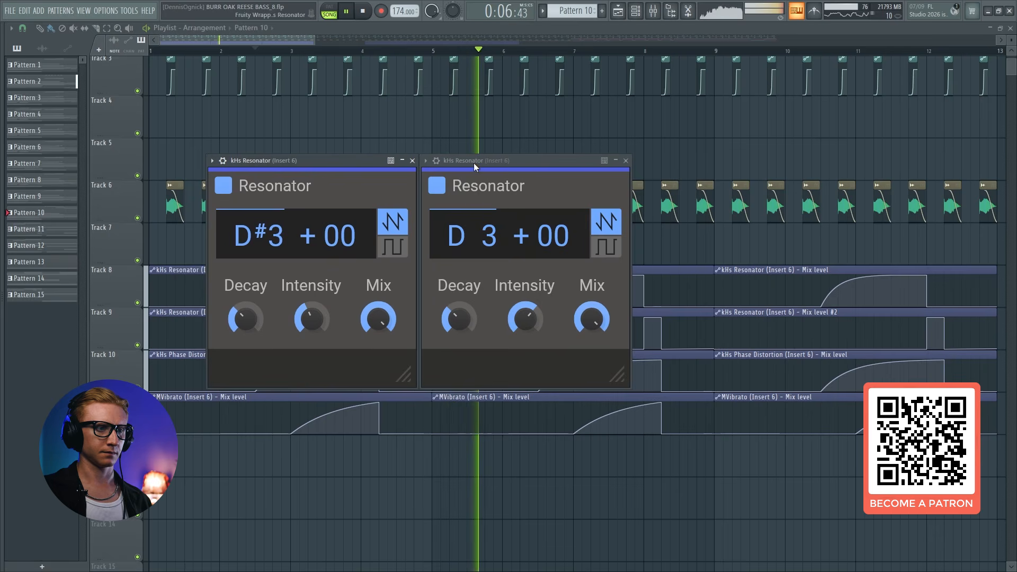
drag(467, 164, 488, 63)
drag(354, 162, 373, 56)
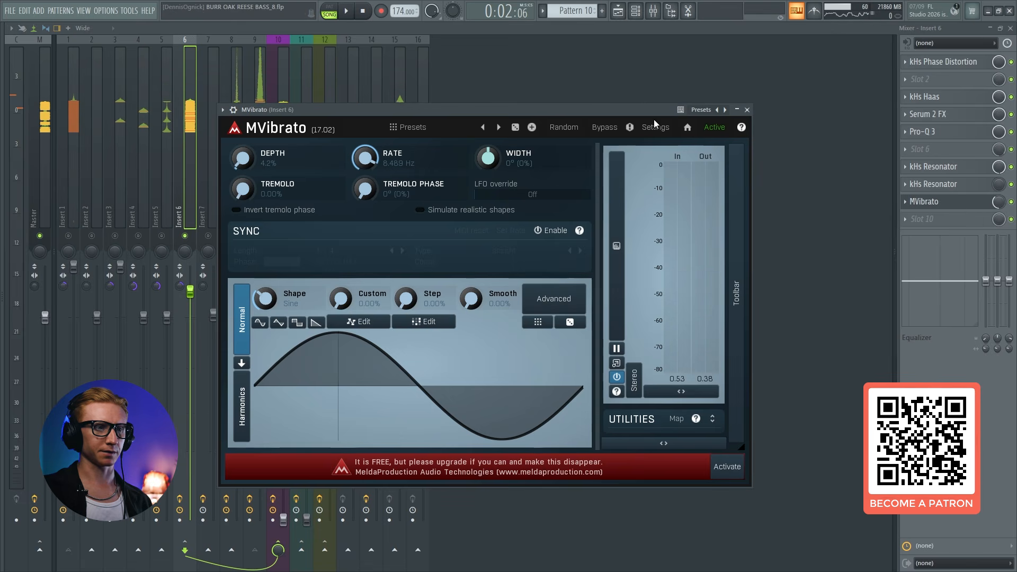
Play the song to examine MVibrato's automated effect on Insert 6, and browse the plugin list for empty slot 10
drag(564, 110, 568, 111)
key(space)
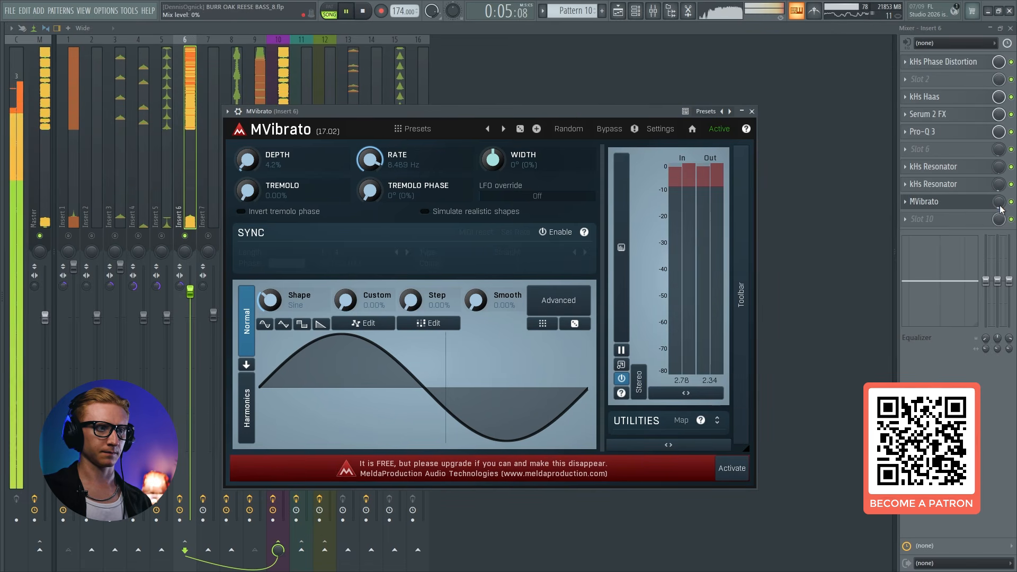
click(954, 206)
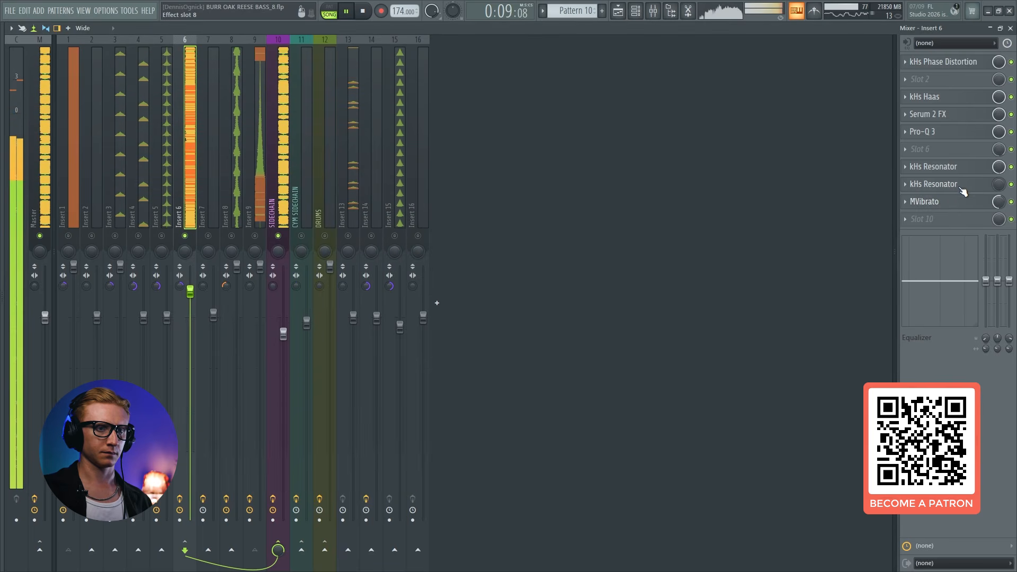
click(976, 167)
click(977, 167)
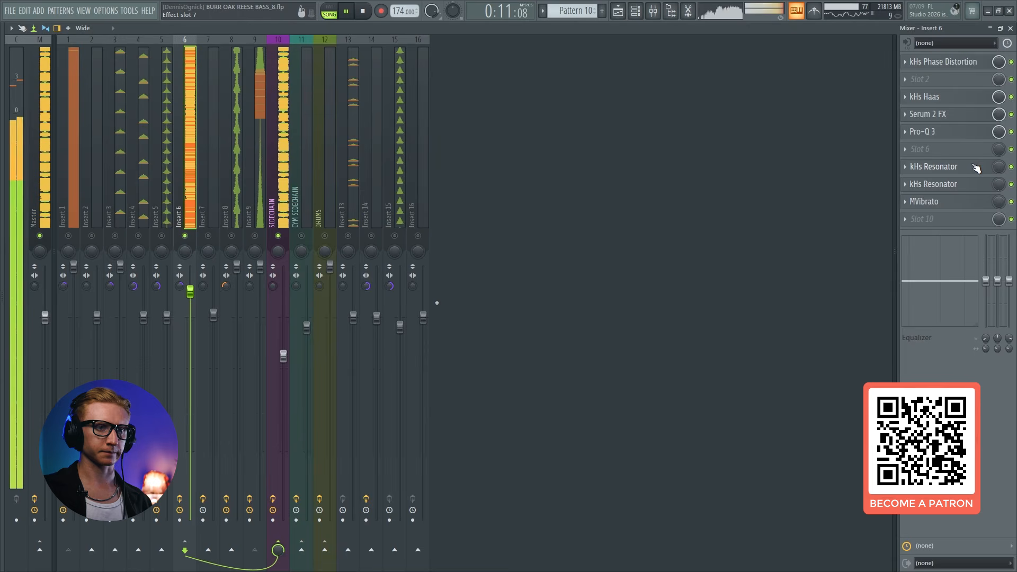
key(space)
click(932, 219)
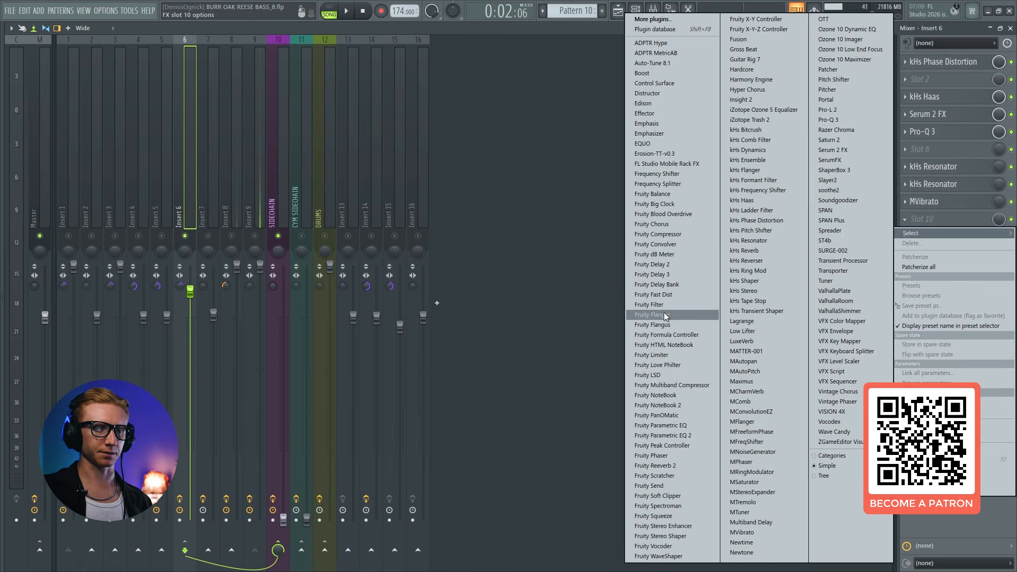
click(575, 41)
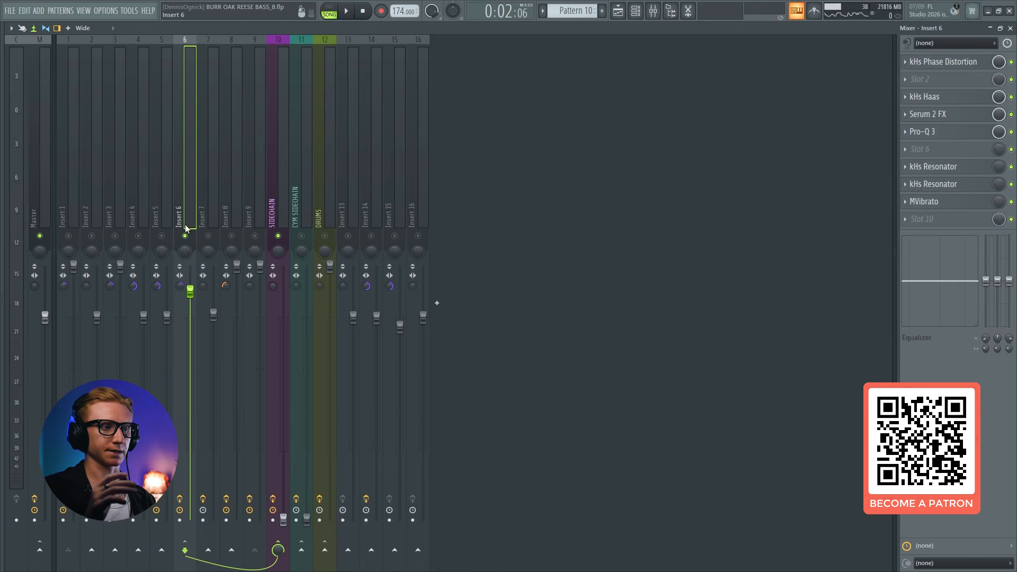
Isolate Insert 1, play the song, and add VISION 4X at the end of its effect chain
click(74, 217)
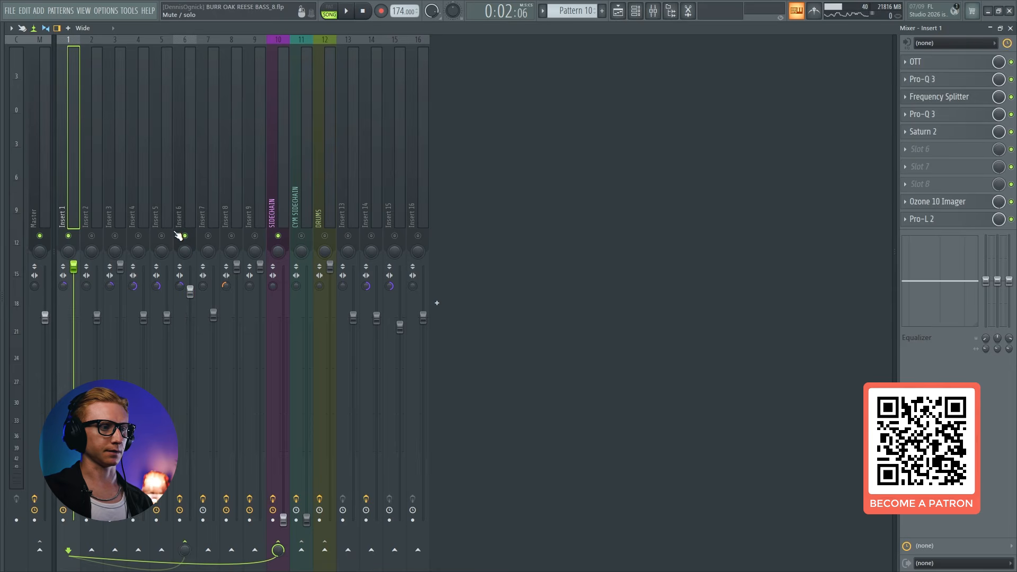
key(space)
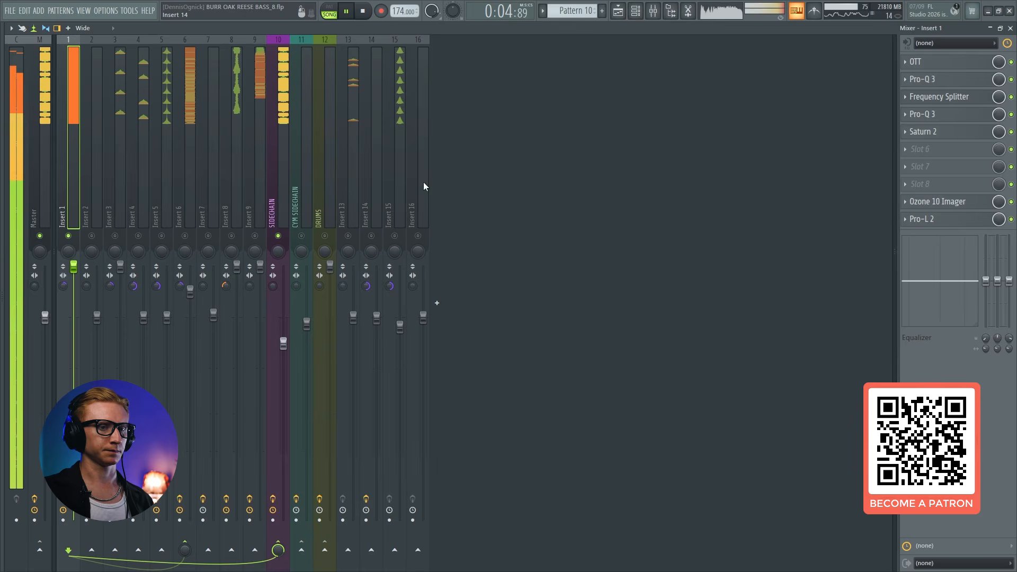
click(921, 183)
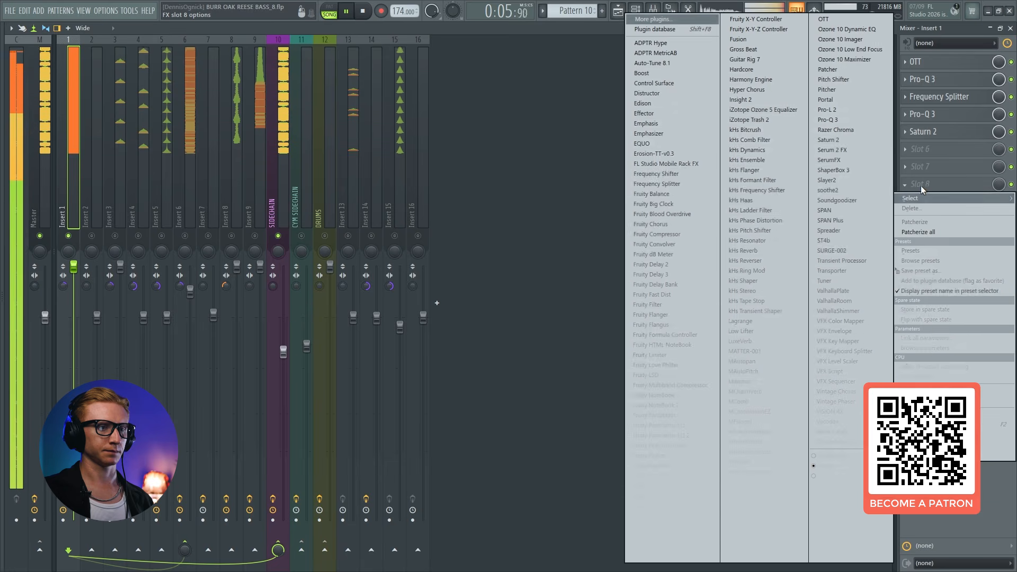
click(843, 411)
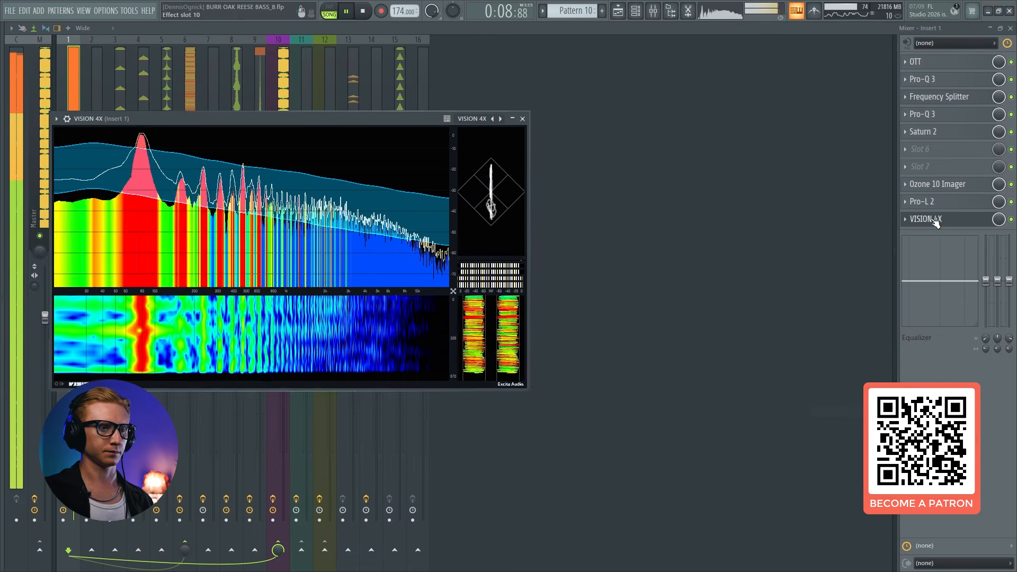
Expand the spectrum view in Insert 1's VISION 4X and enlarge the plugin window
click(453, 290)
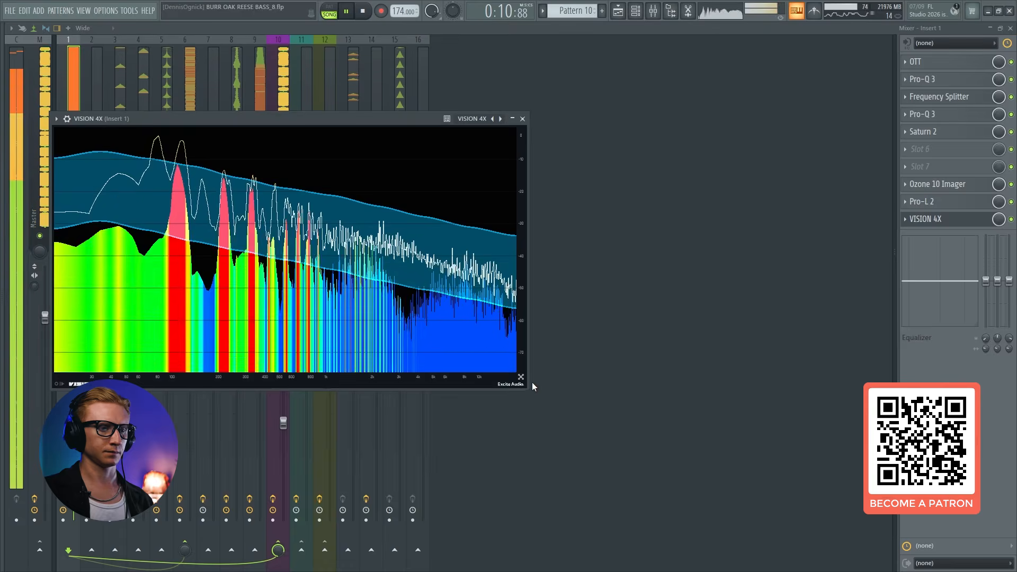
drag(532, 386, 845, 510)
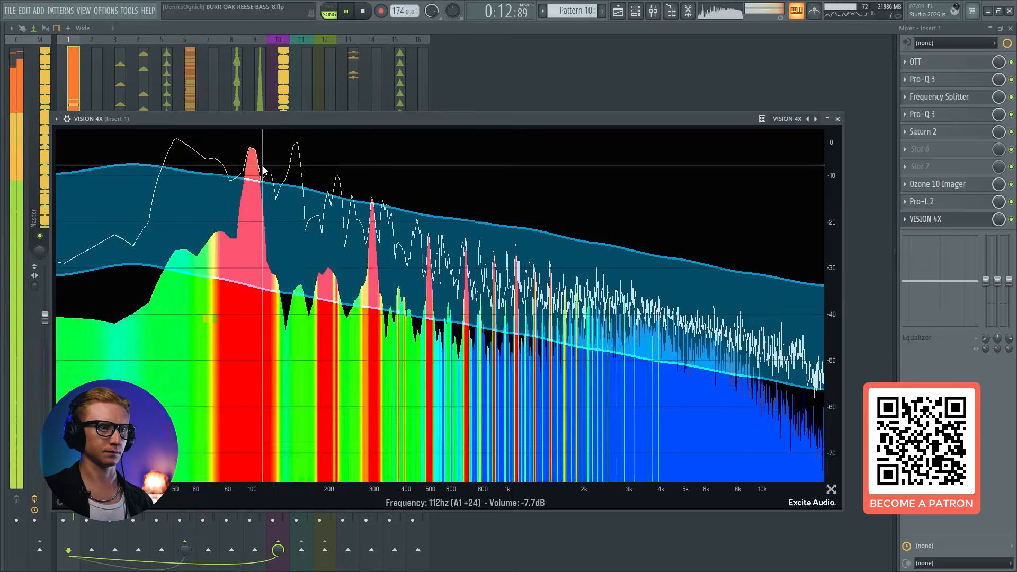
drag(220, 121, 374, 109)
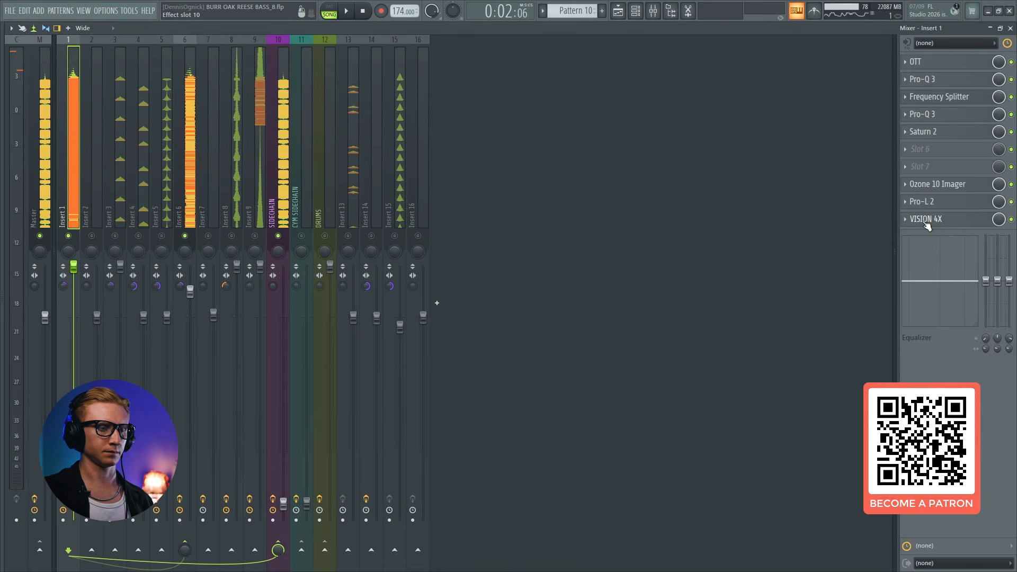
Play Inserts 1 and 6 together, examine Insert 1's spectrum in VISION 4X, and close the analyzer
click(927, 221)
key(space)
drag(553, 110, 514, 100)
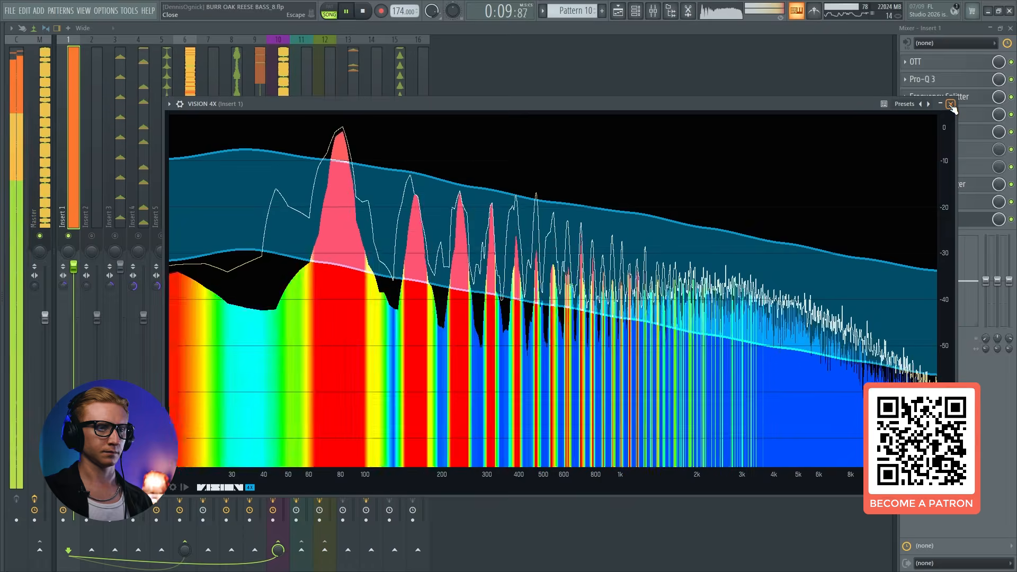
click(951, 105)
Play the full mix while switching between Inserts 6 and 1, trying Insert 6's stereo separation at 58% separated, and close the mixer
click(188, 205)
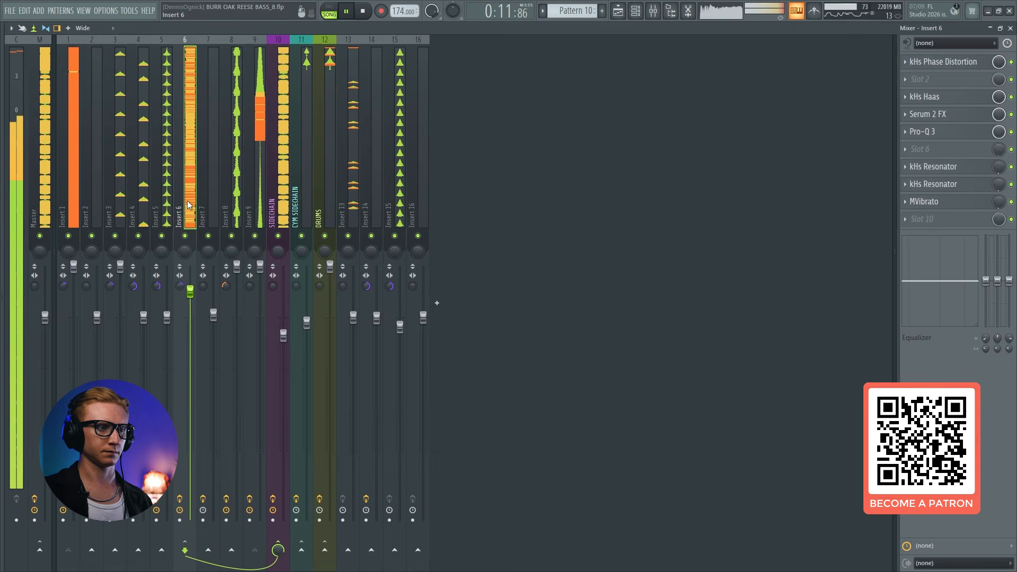
click(71, 166)
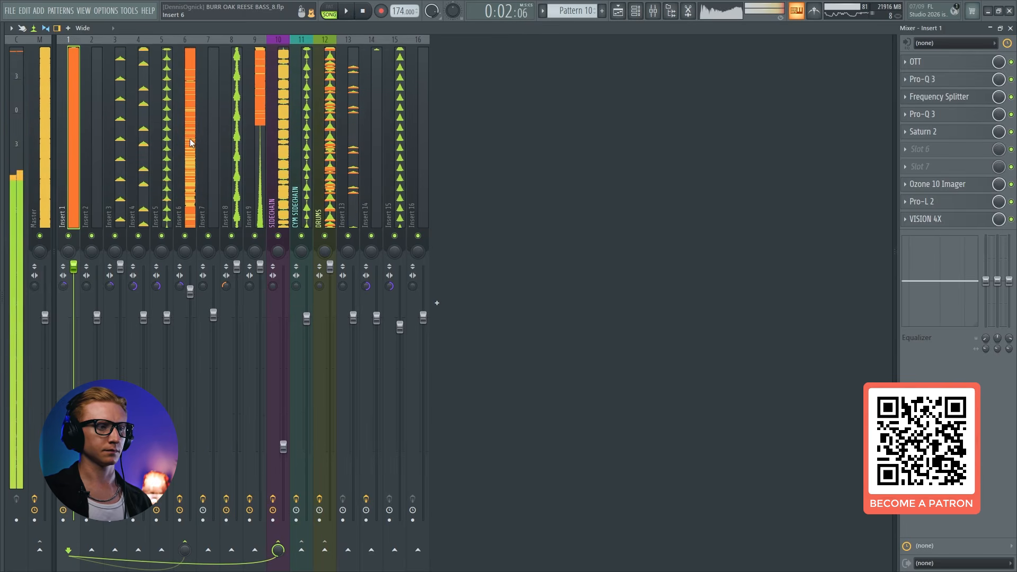
click(190, 143)
key(space)
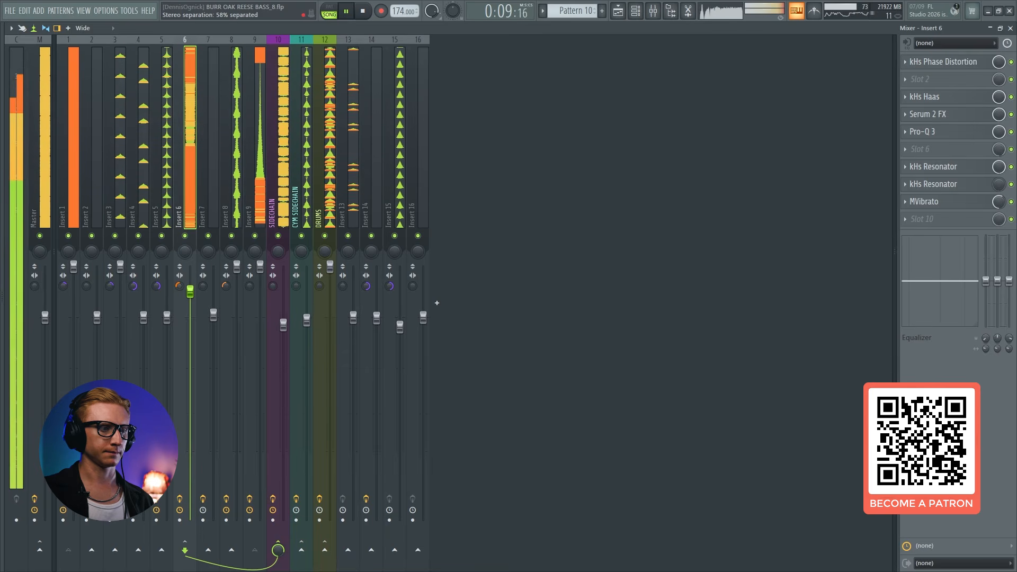
key(space)
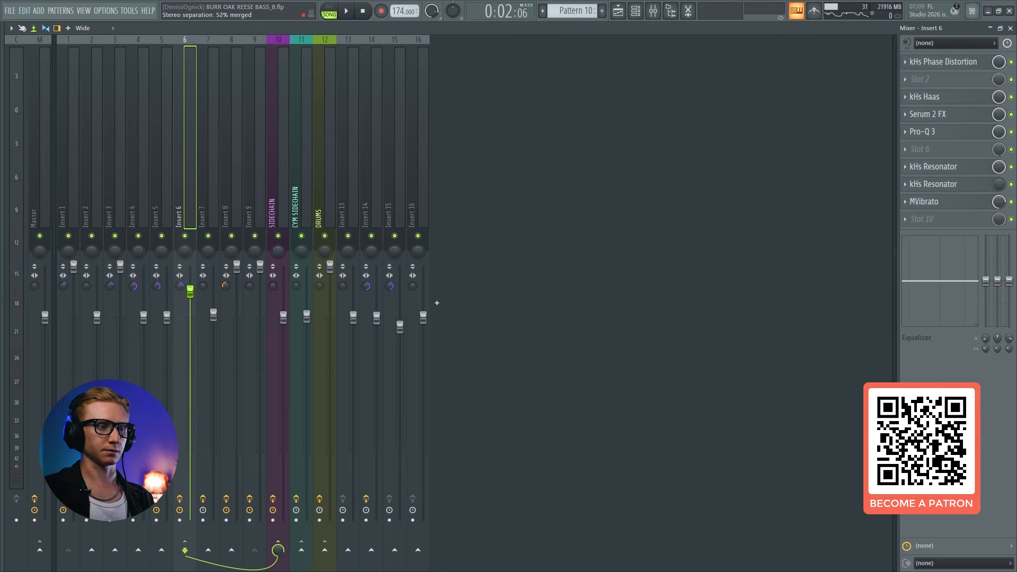
click(61, 143)
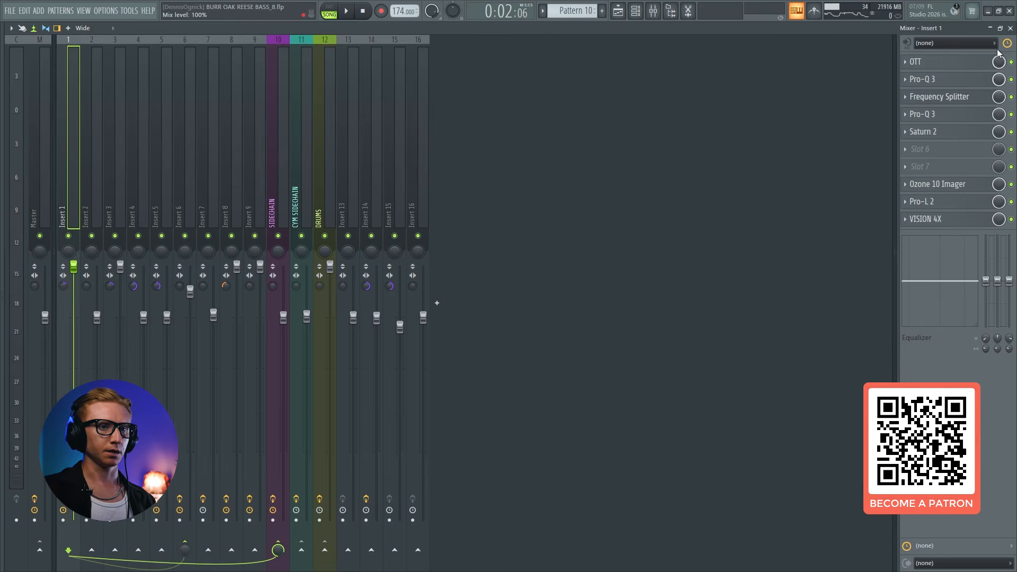
click(1011, 28)
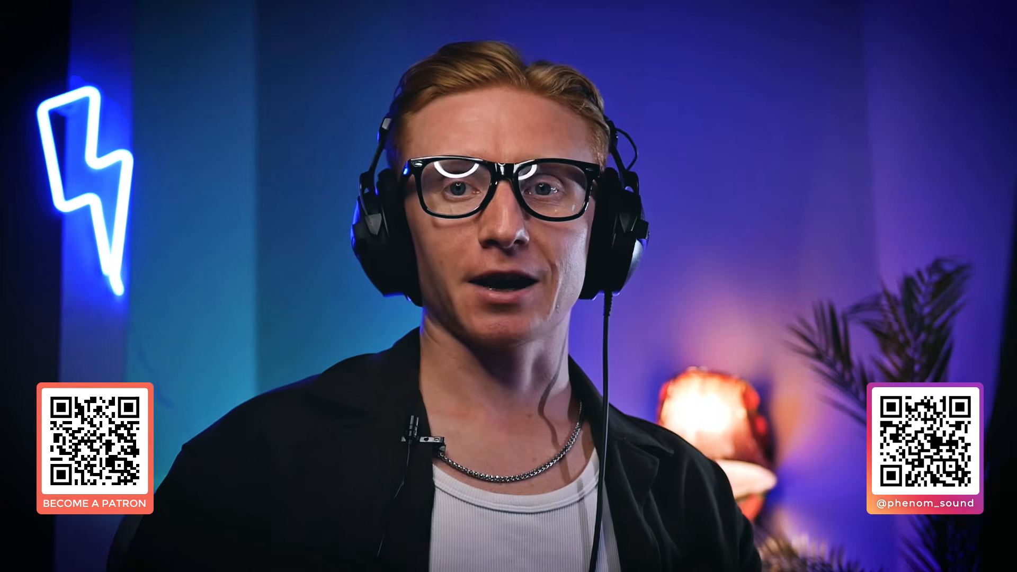